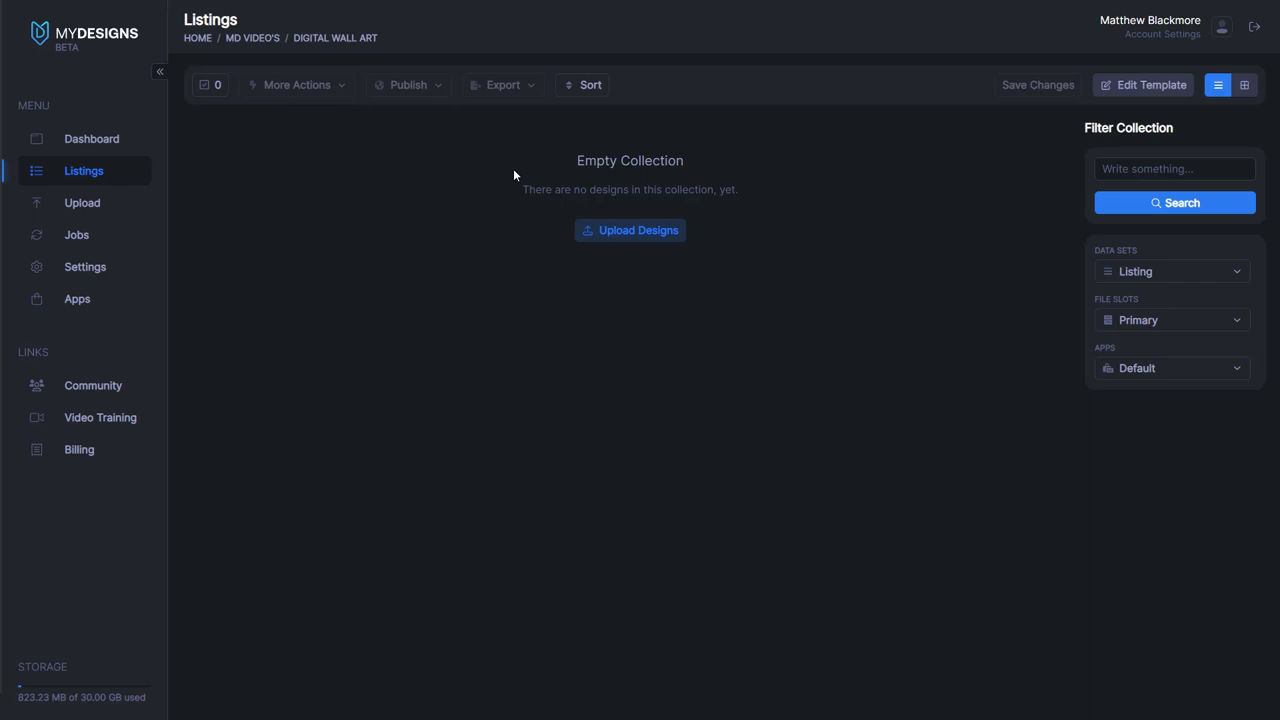
Upload the six landscape JPG images, from Zion National Park to Angels Landing, to the Digital Wall Art collection.
left_click(650, 231)
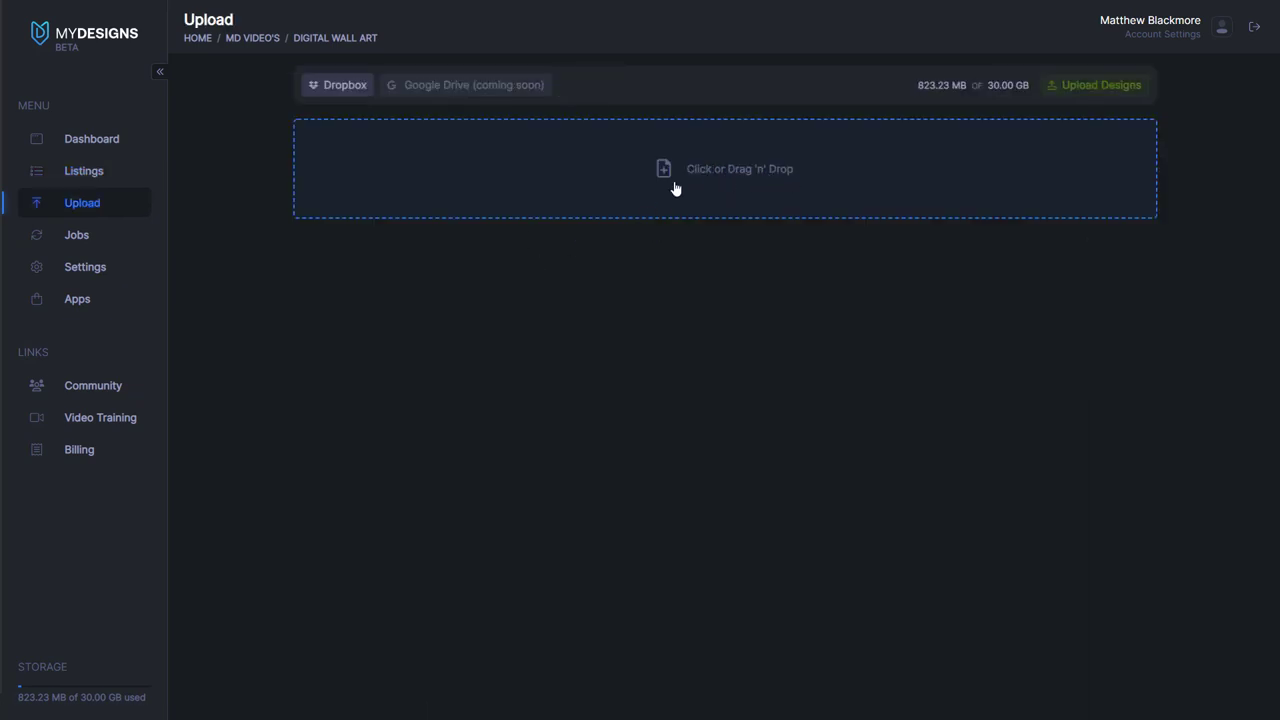
left_click_drag(0, 280, 694, 190)
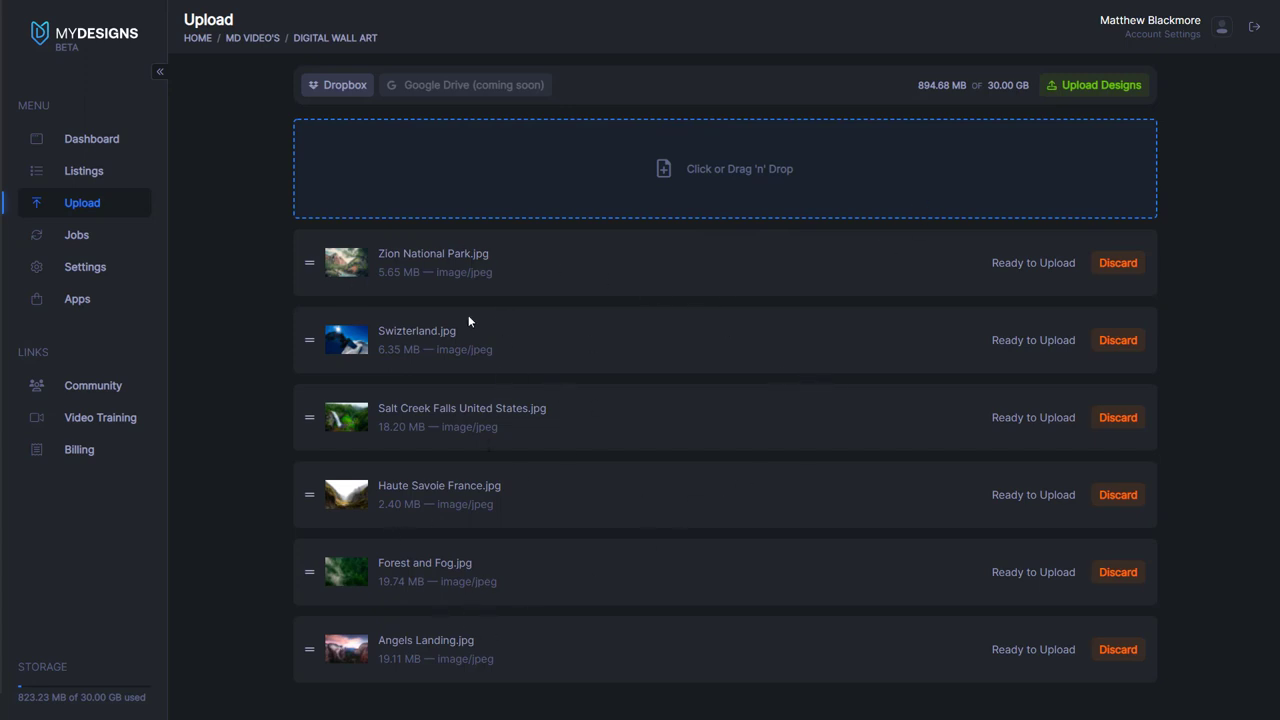
left_click(1084, 88)
left_click(733, 162)
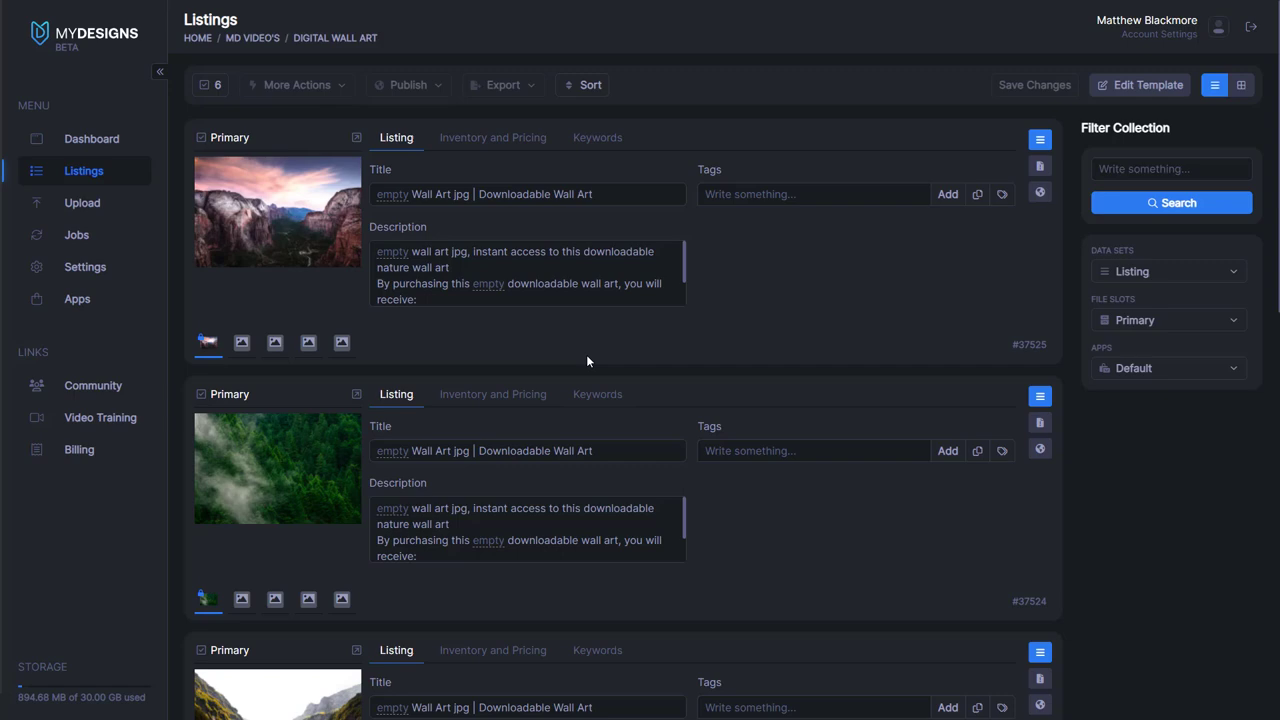
Look through the collection's new listings, checking their images, titles and descriptions.
scroll(457, 289, "down", 3)
scroll(686, 398, "down", 7)
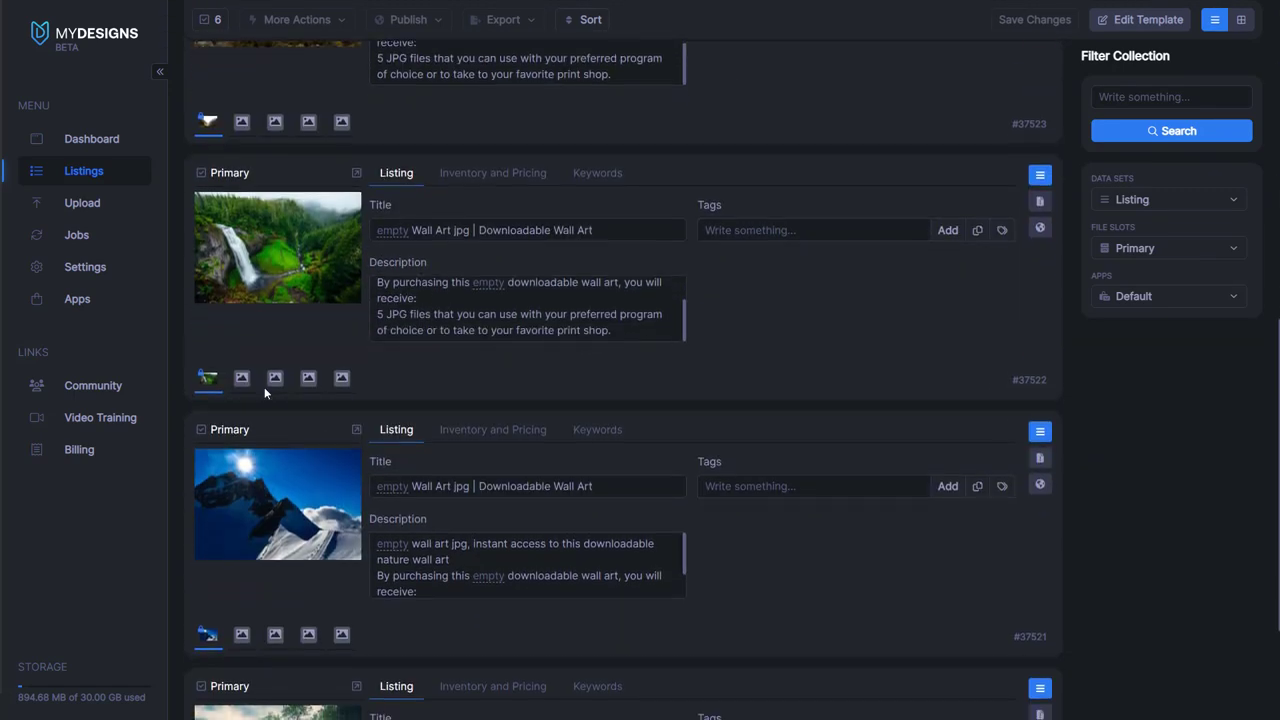
scroll(267, 398, "down", 3)
scroll(440, 560, "up", 5)
scroll(386, 519, "up", 2)
scroll(725, 393, "up", 5)
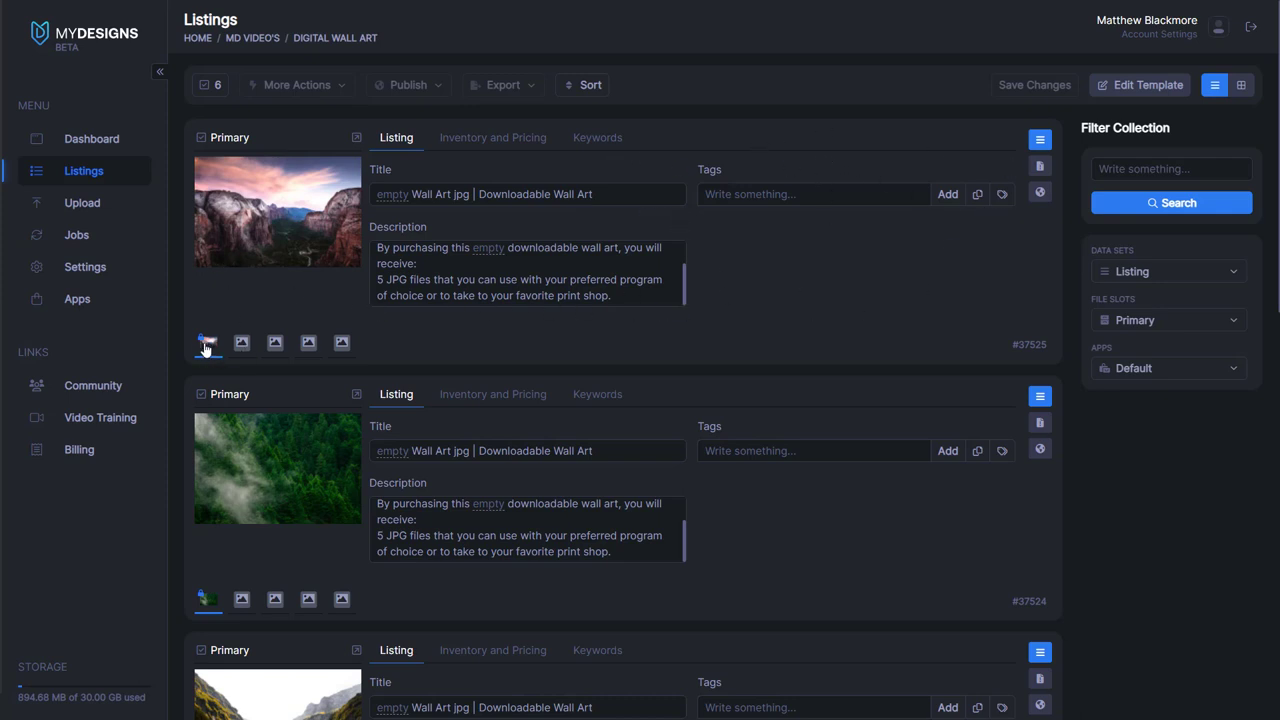
Examine the first listing's file slots, including Primary, Resized Main, the mockups and ZIP File.
left_click(241, 345)
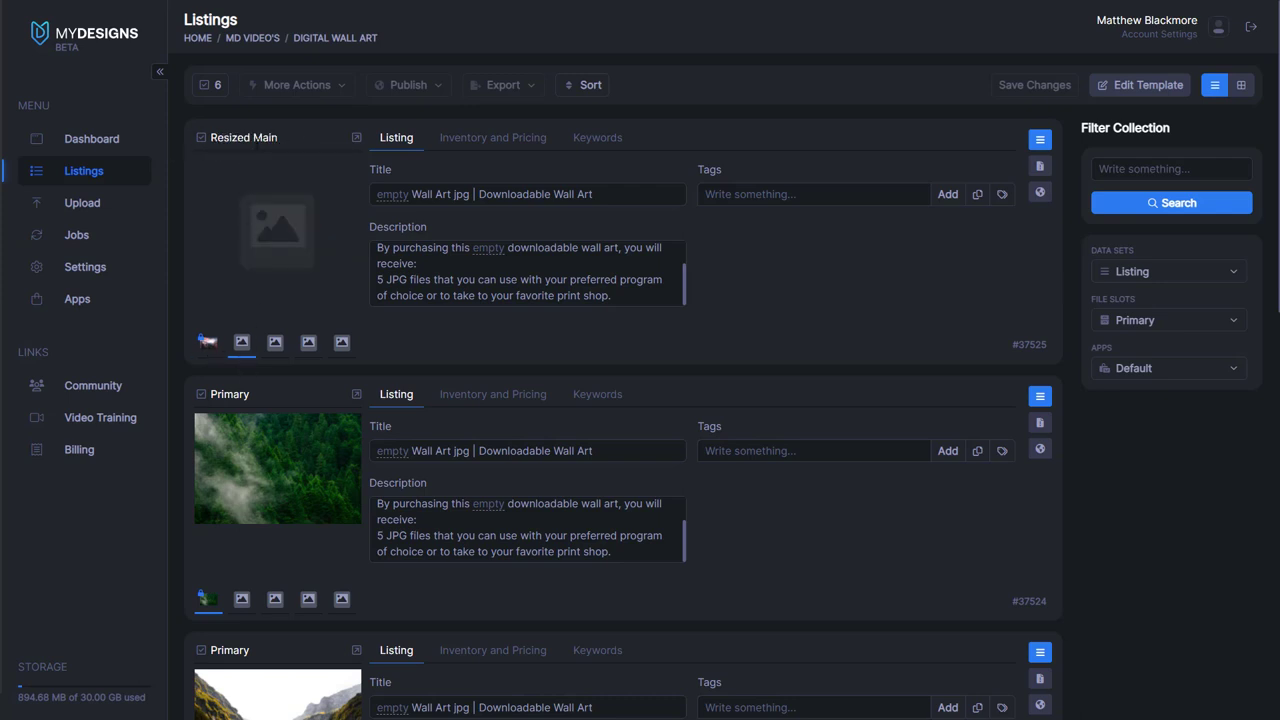
left_click(275, 344)
left_click(309, 344)
left_click(342, 344)
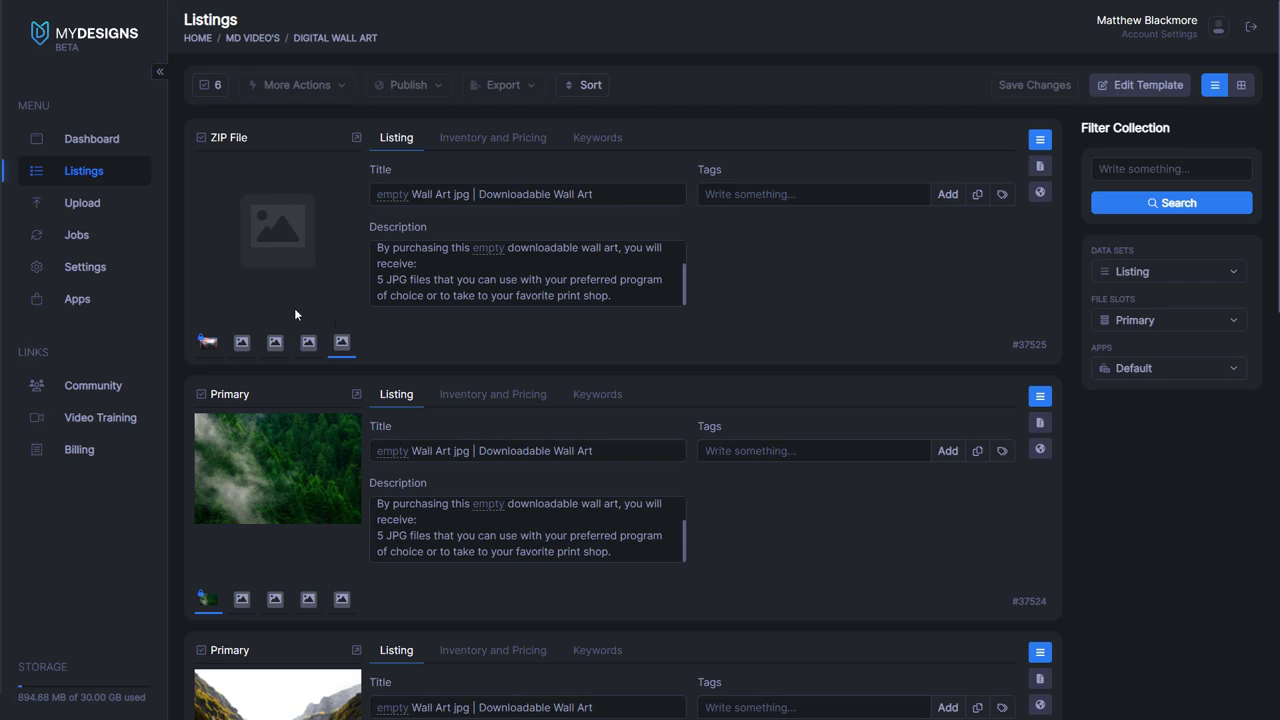
left_click(242, 344)
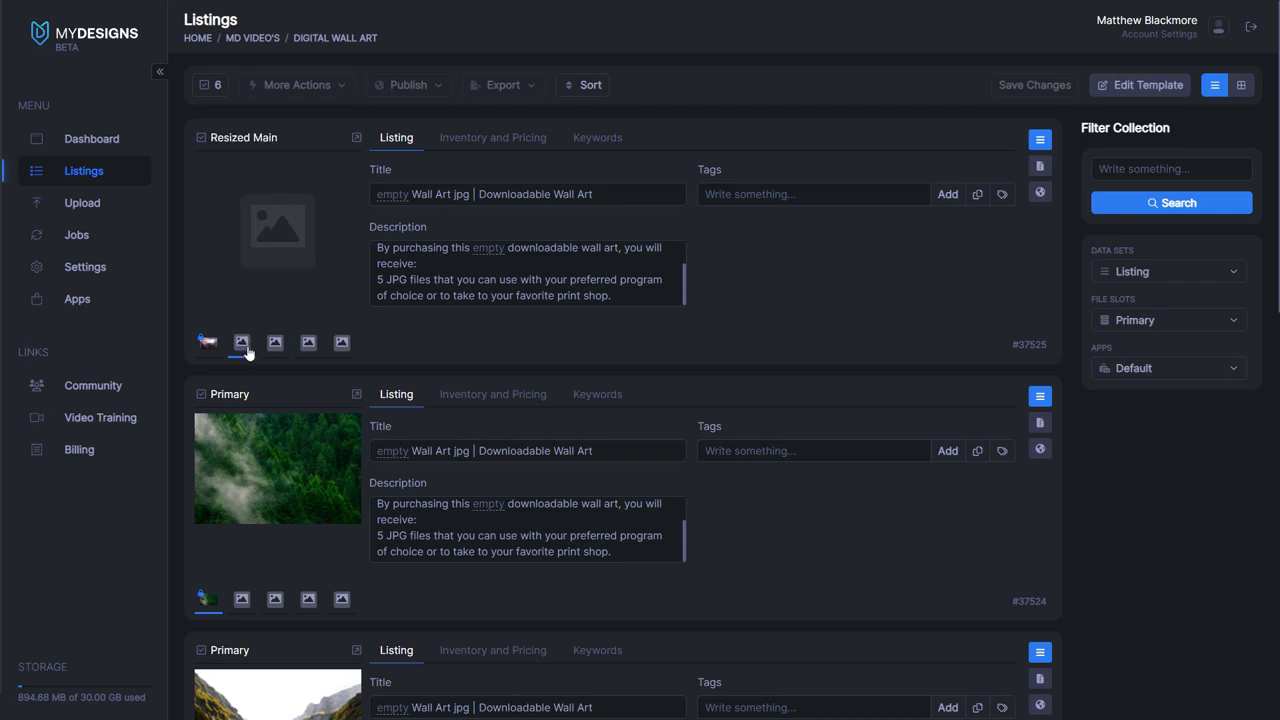
left_click(342, 344)
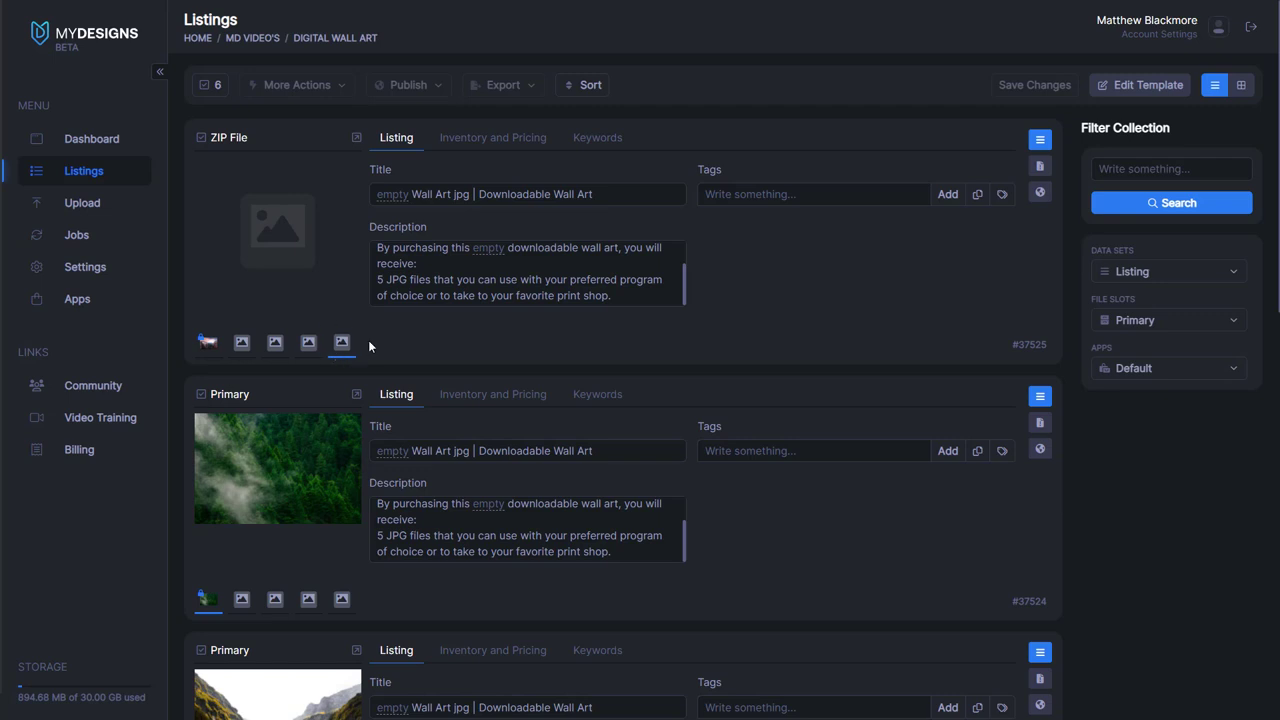
left_click(243, 350)
left_click(213, 346)
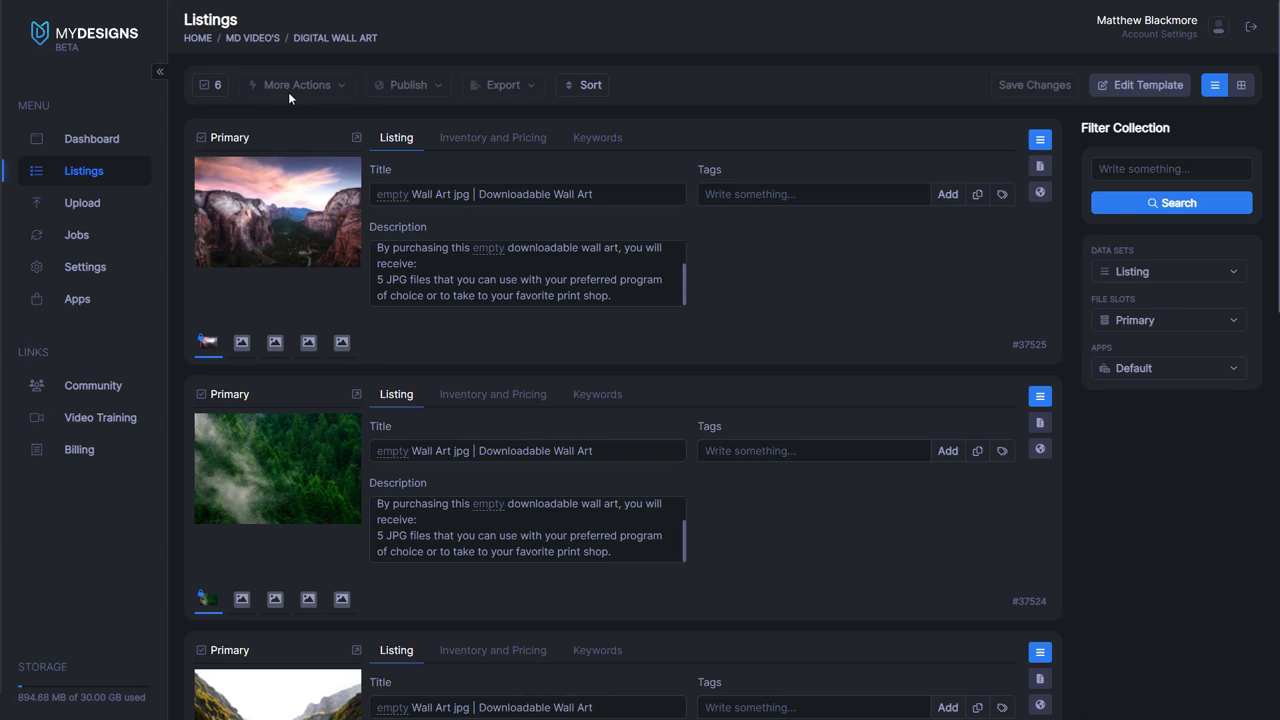
Select all listings in the collection.
left_click(216, 88)
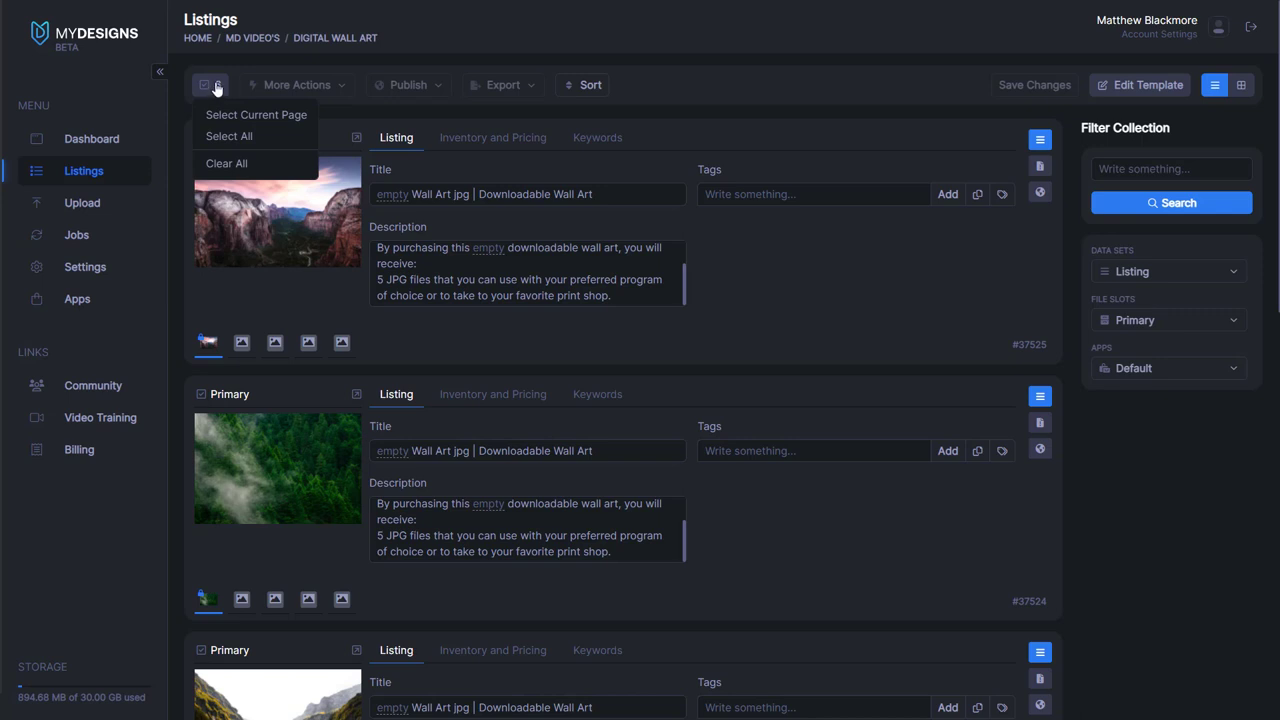
left_click(232, 136)
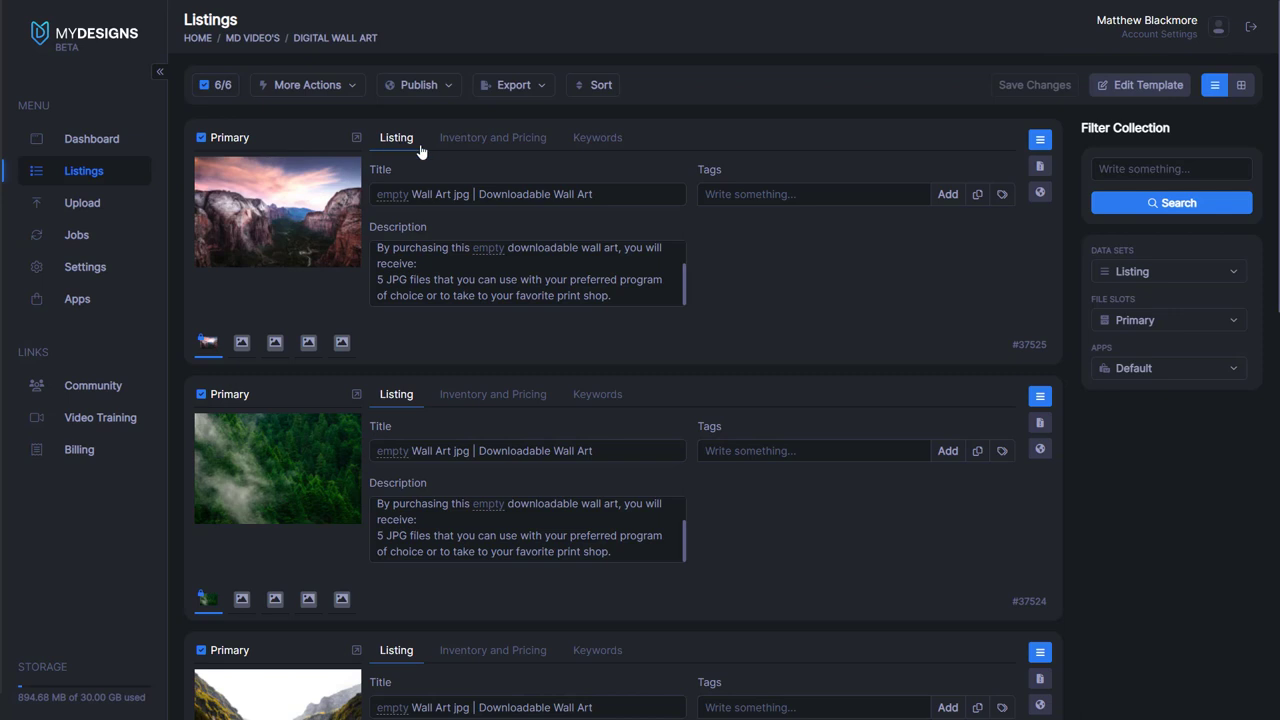
Inspect the keyword variable in the first listing's title and check its keyword fields.
left_click(381, 202)
left_click(463, 201)
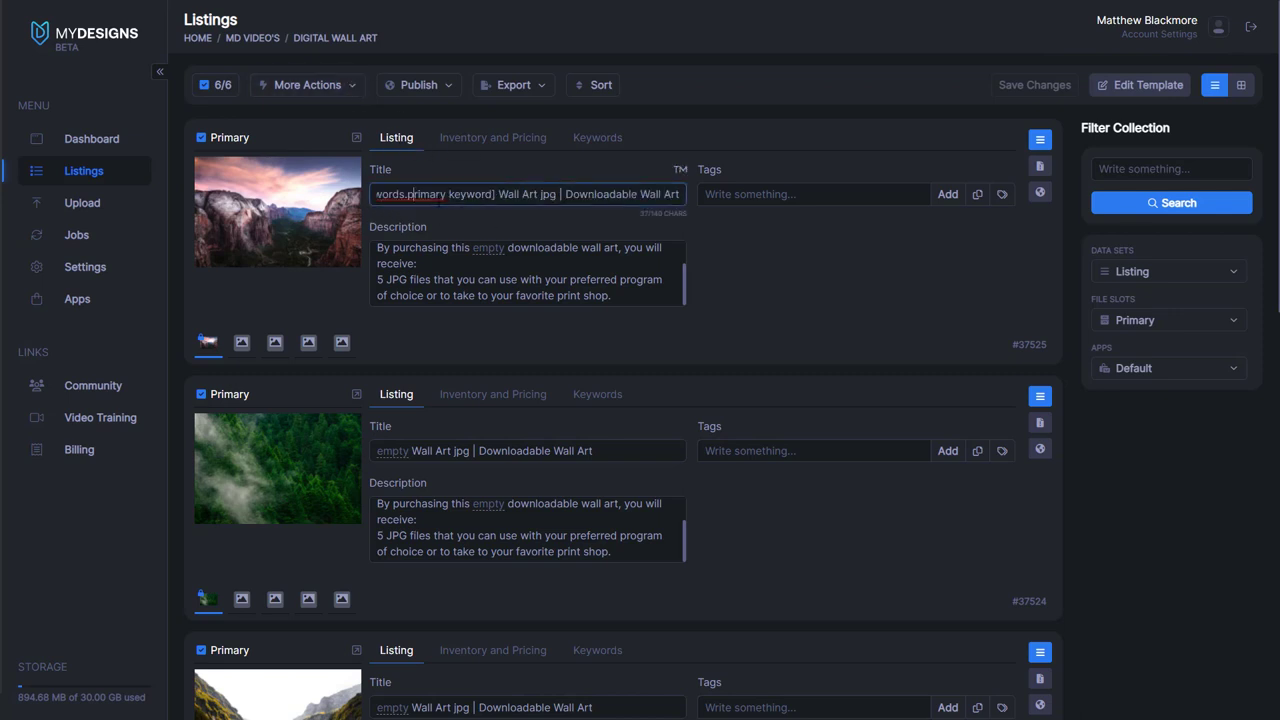
key("Home")
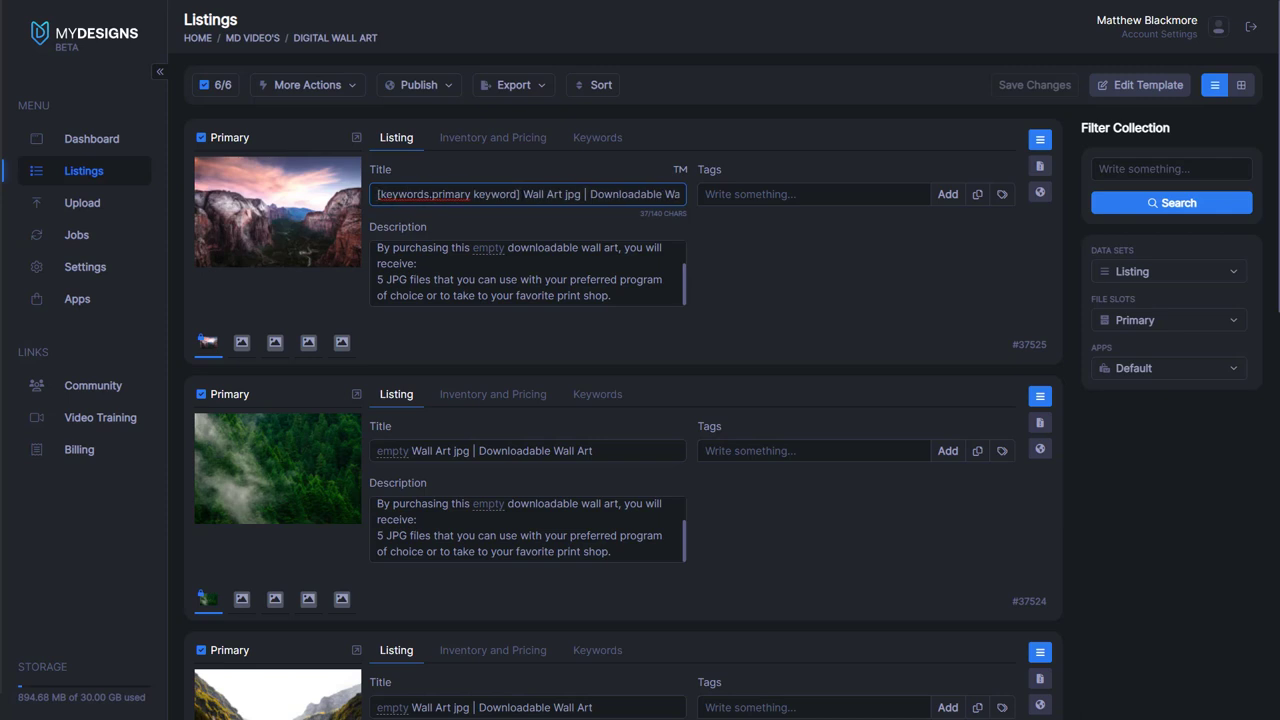
left_click(596, 142)
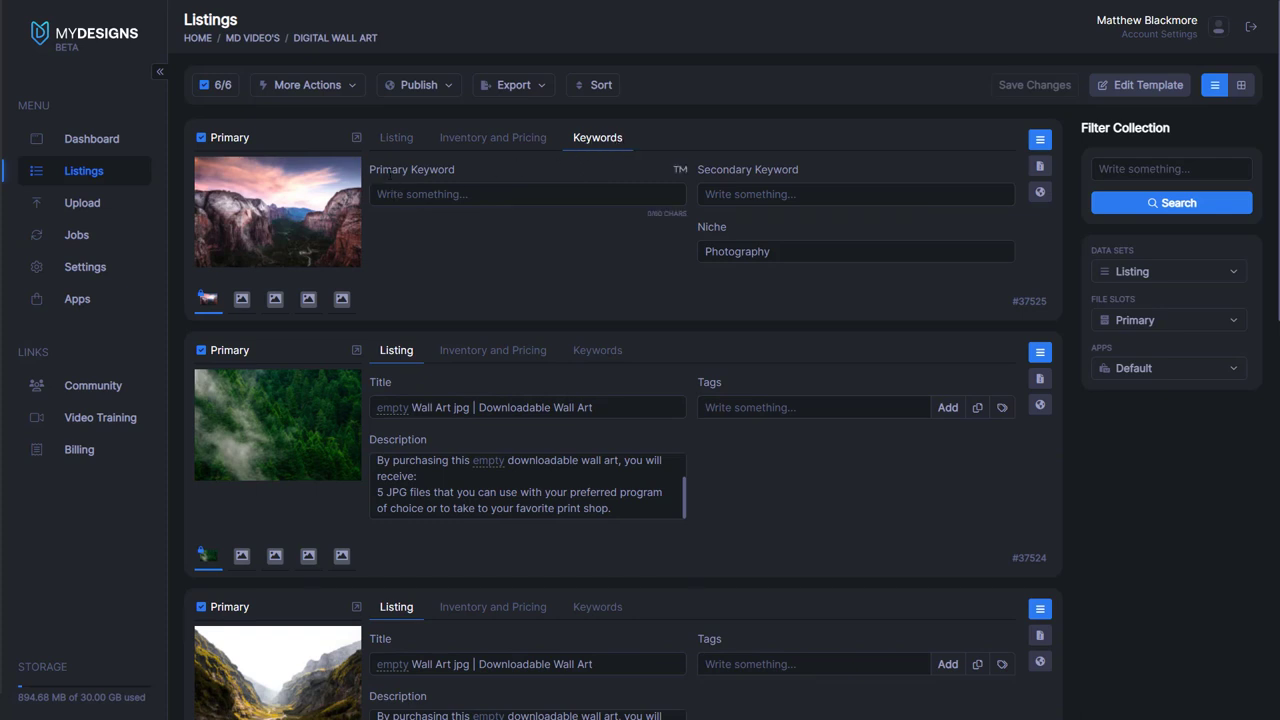
left_click(501, 157)
left_click(405, 142)
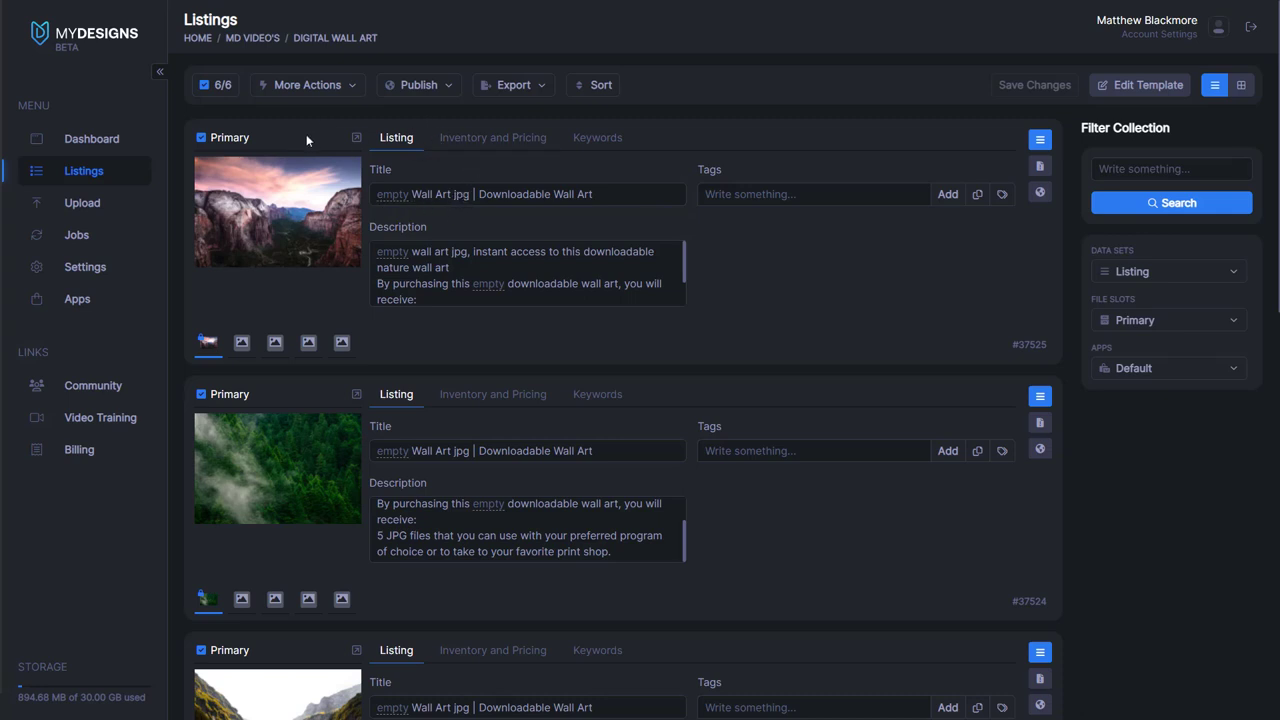
Begin a bulk edit of the selected listings on the Primary Keyword field with the Add to front action.
left_click(296, 90)
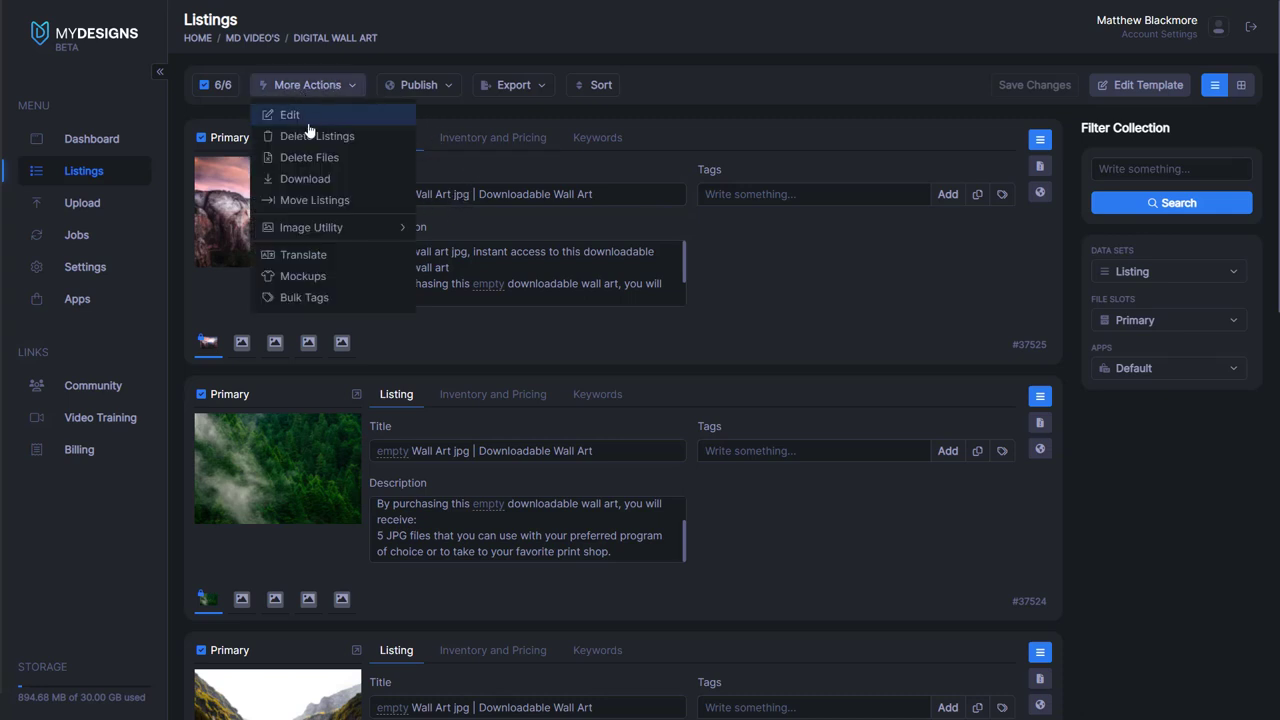
left_click(300, 116)
left_click(416, 142)
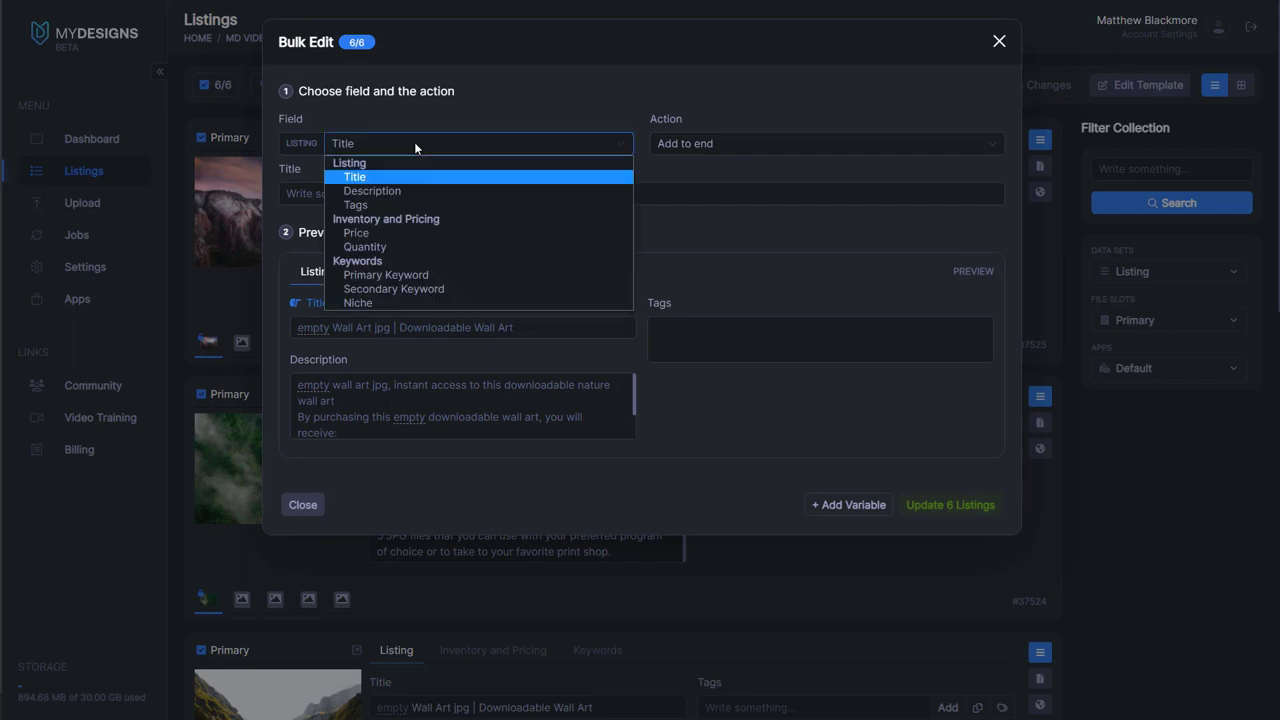
left_click(386, 274)
left_click(697, 146)
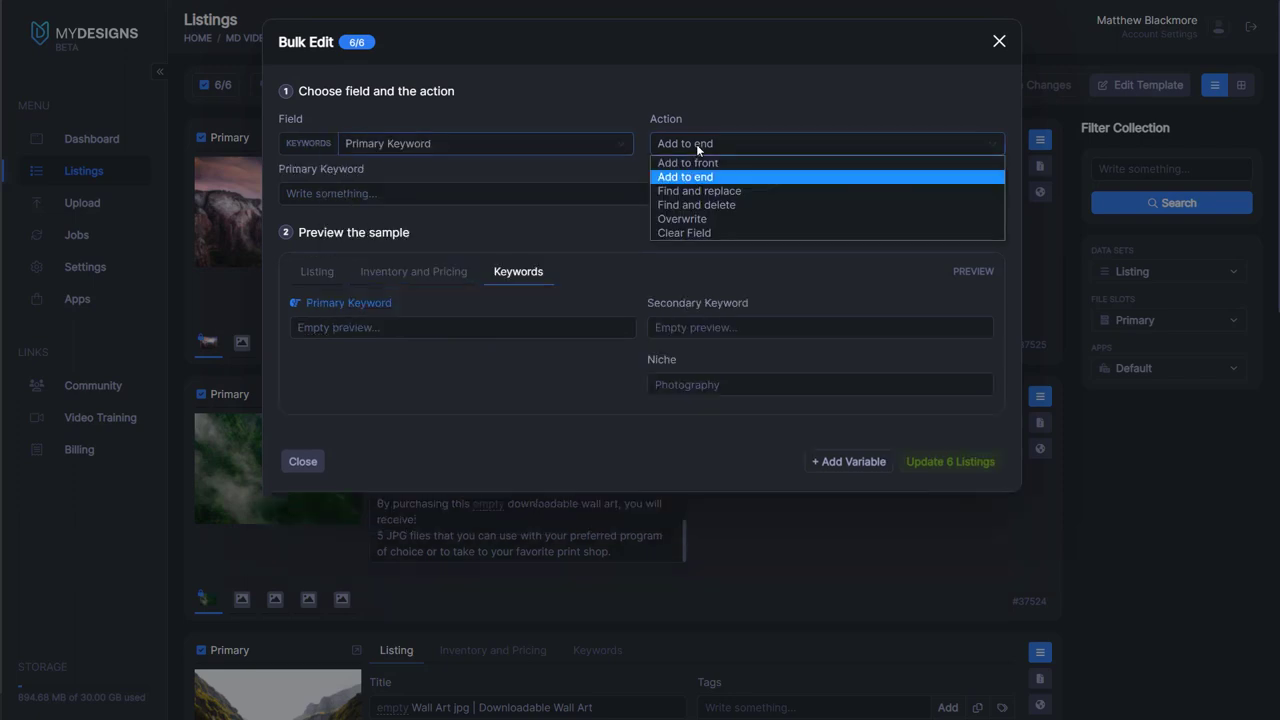
left_click(687, 164)
left_click(420, 198)
Add an App variable to the primary keyword using File Details, Primary and File Name, and update the six listings.
left_click(860, 462)
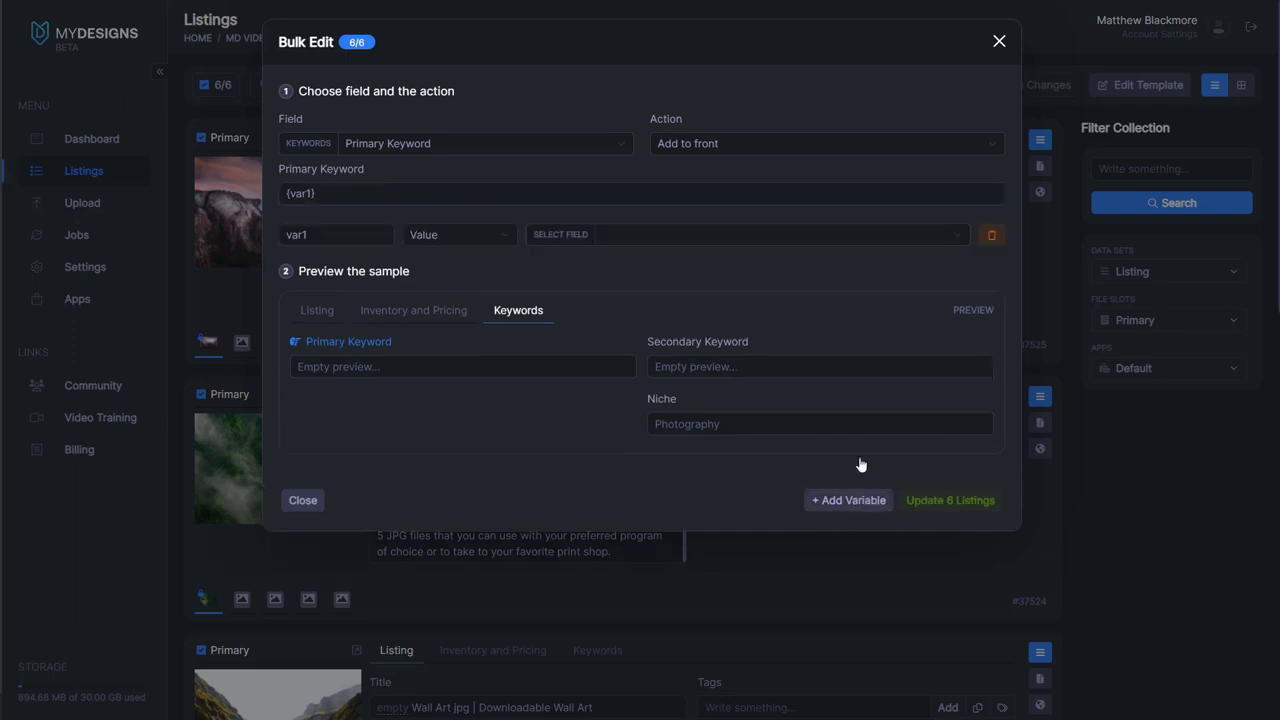
left_click(482, 238)
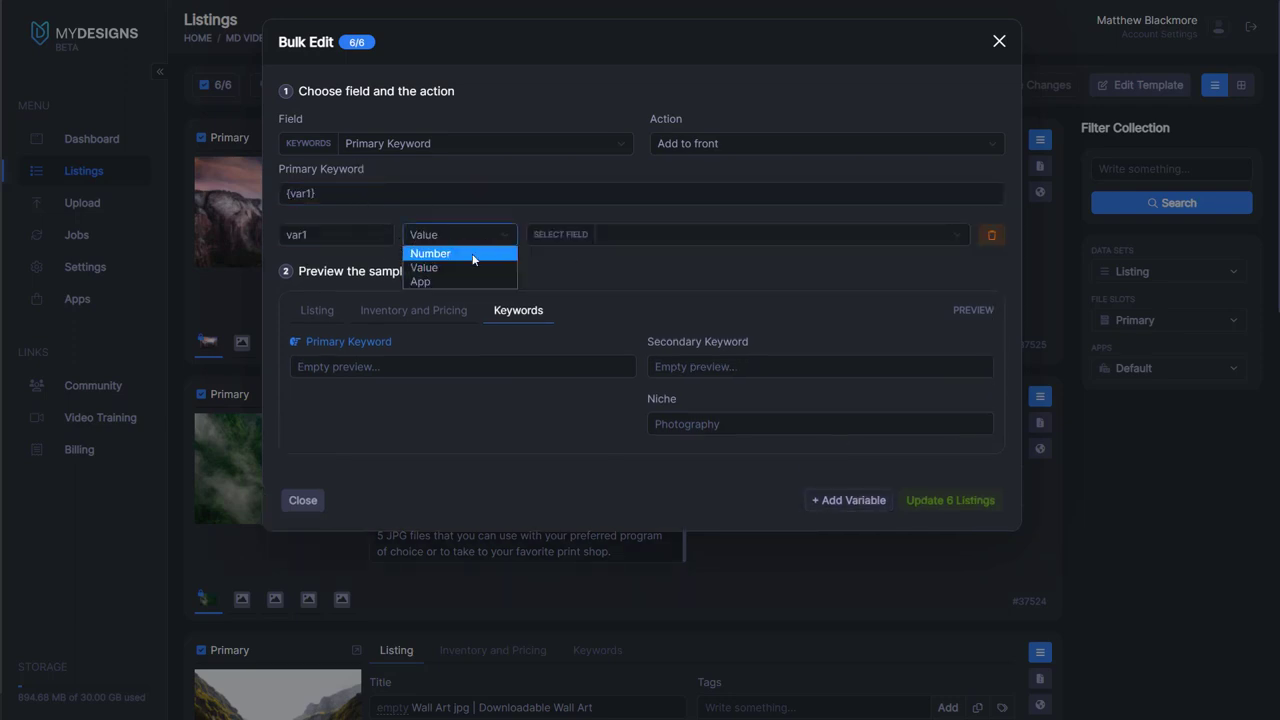
left_click(437, 282)
left_click(598, 235)
left_click(590, 251)
left_click(692, 238)
left_click(705, 252)
left_click(889, 235)
left_click(893, 251)
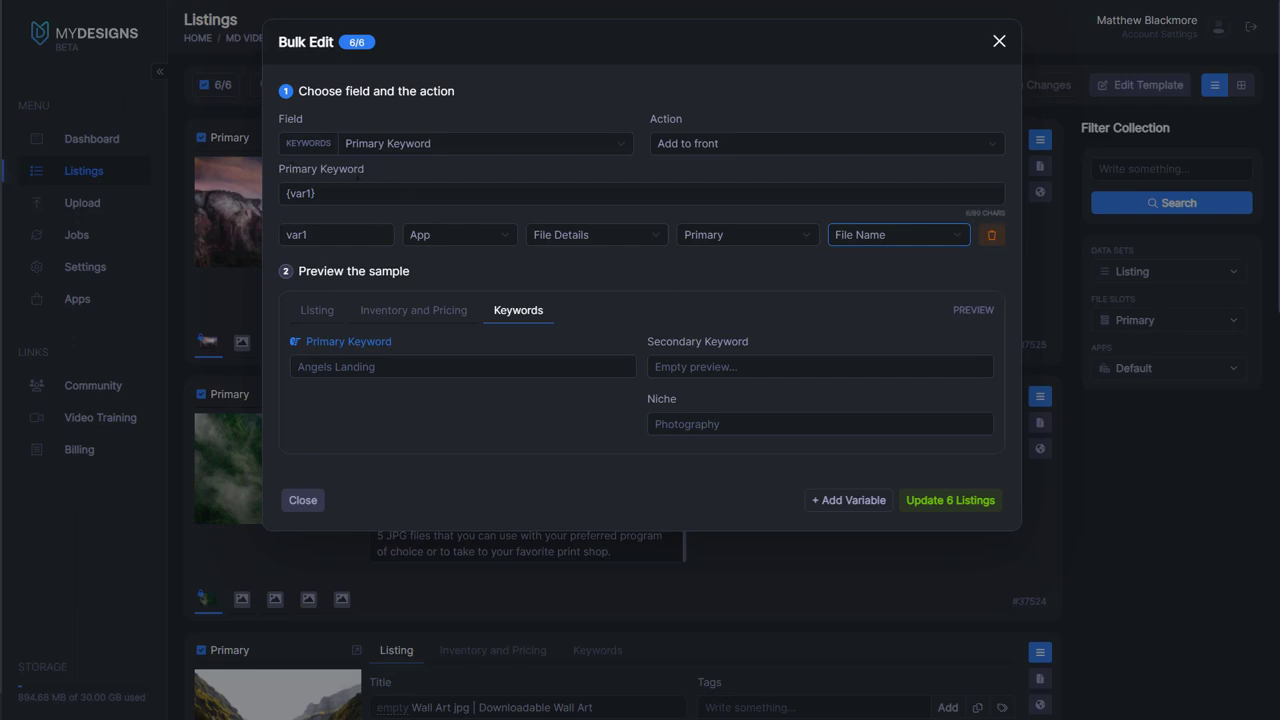
left_click_drag(324, 367, 326, 385)
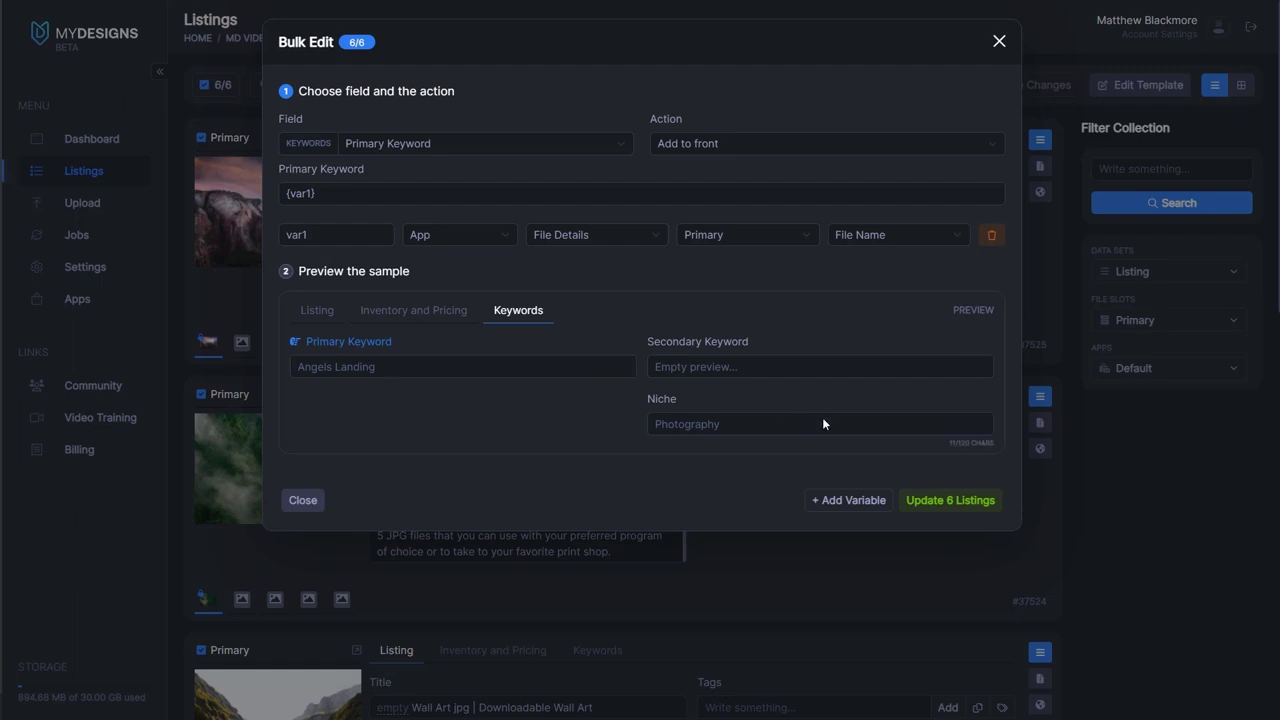
left_click(910, 502)
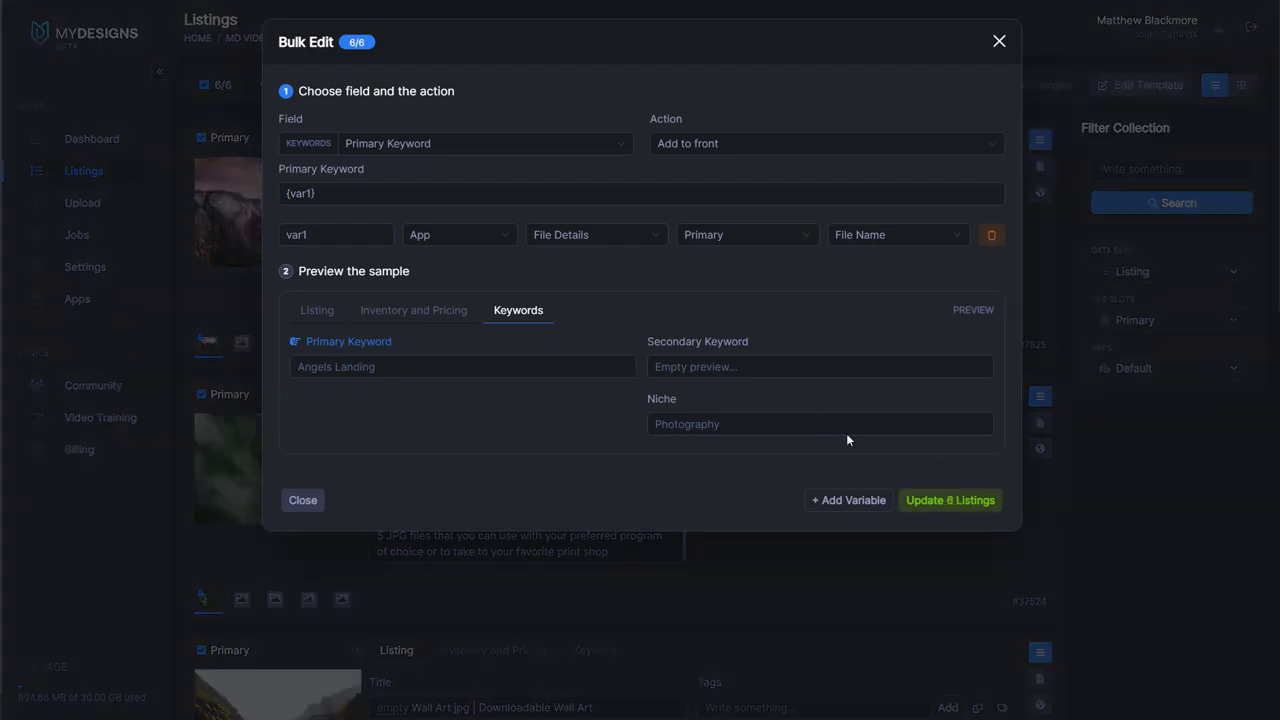
left_click(770, 148)
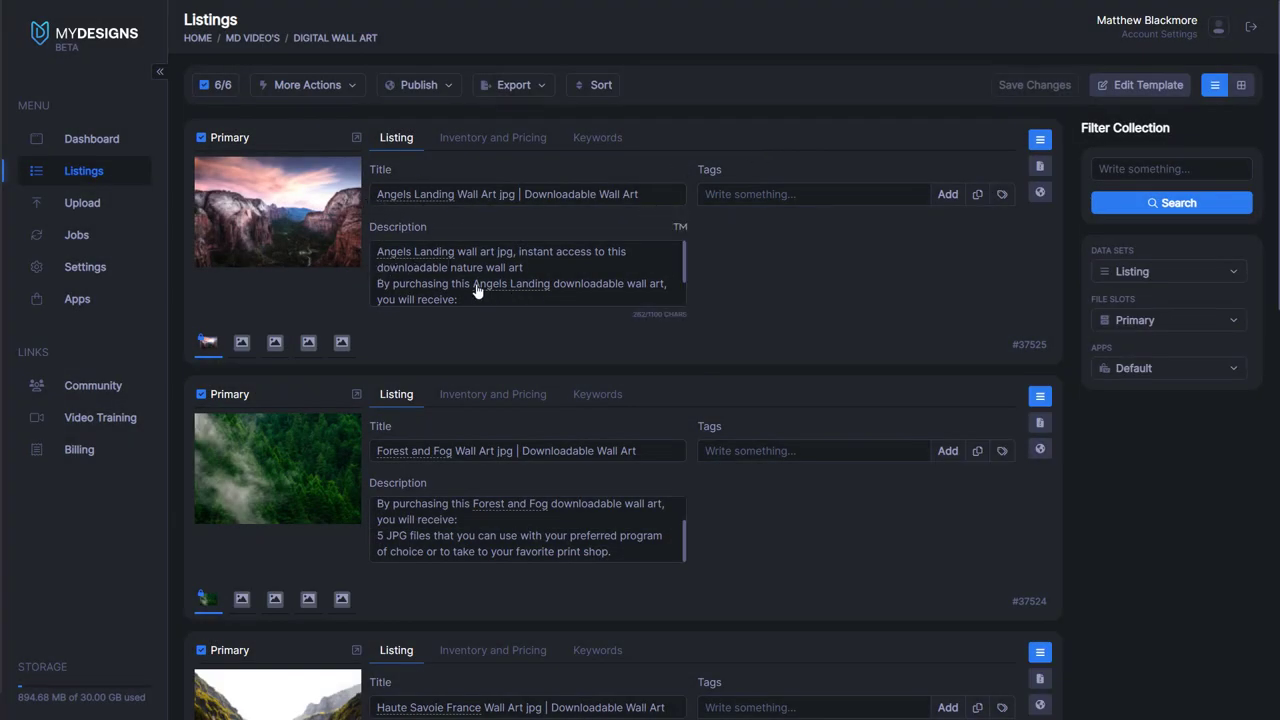
Check the primary keywords of the first two listings and review the titles and descriptions across the collection.
left_click(580, 141)
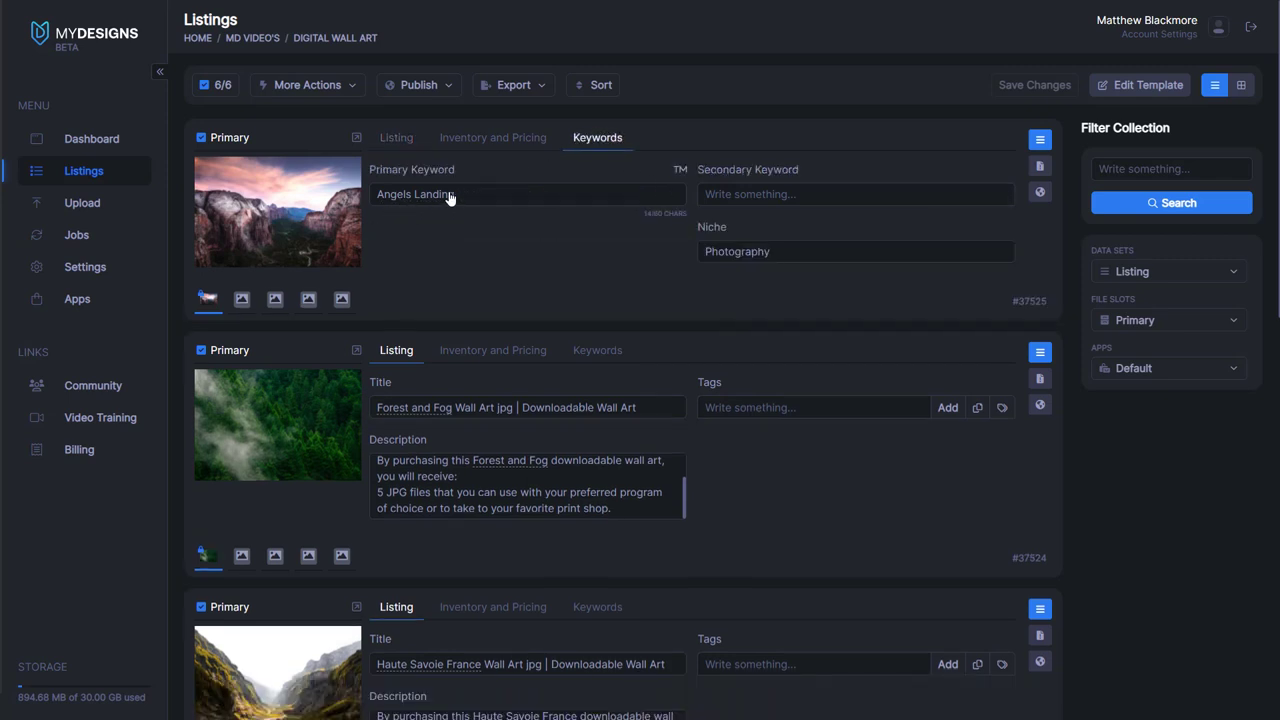
left_click(597, 350)
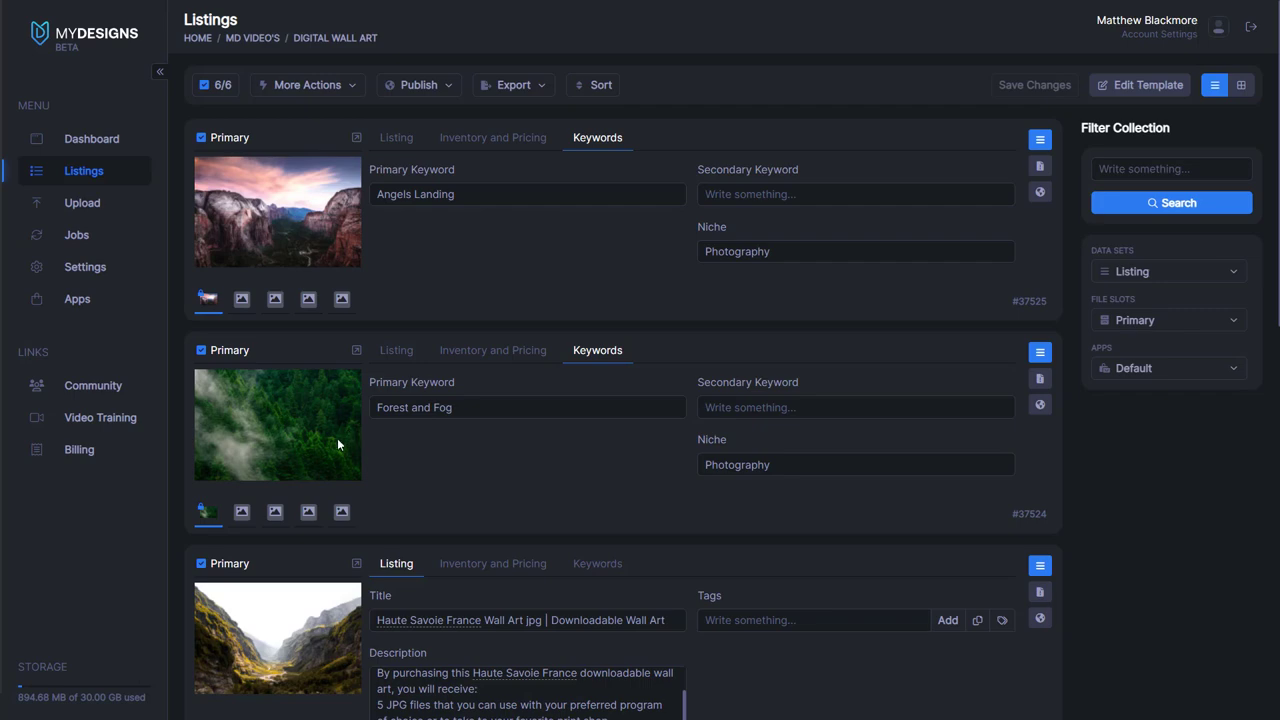
left_click(405, 137)
left_click(405, 394)
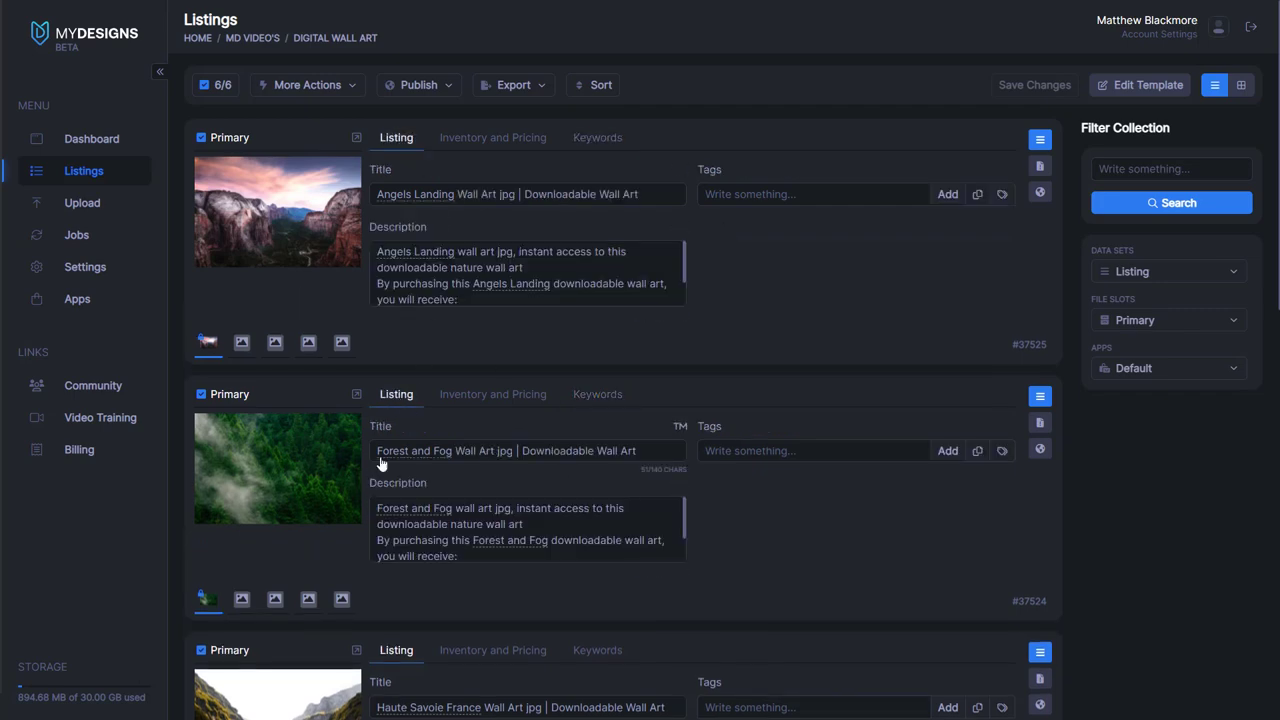
scroll(512, 550, "down", 7)
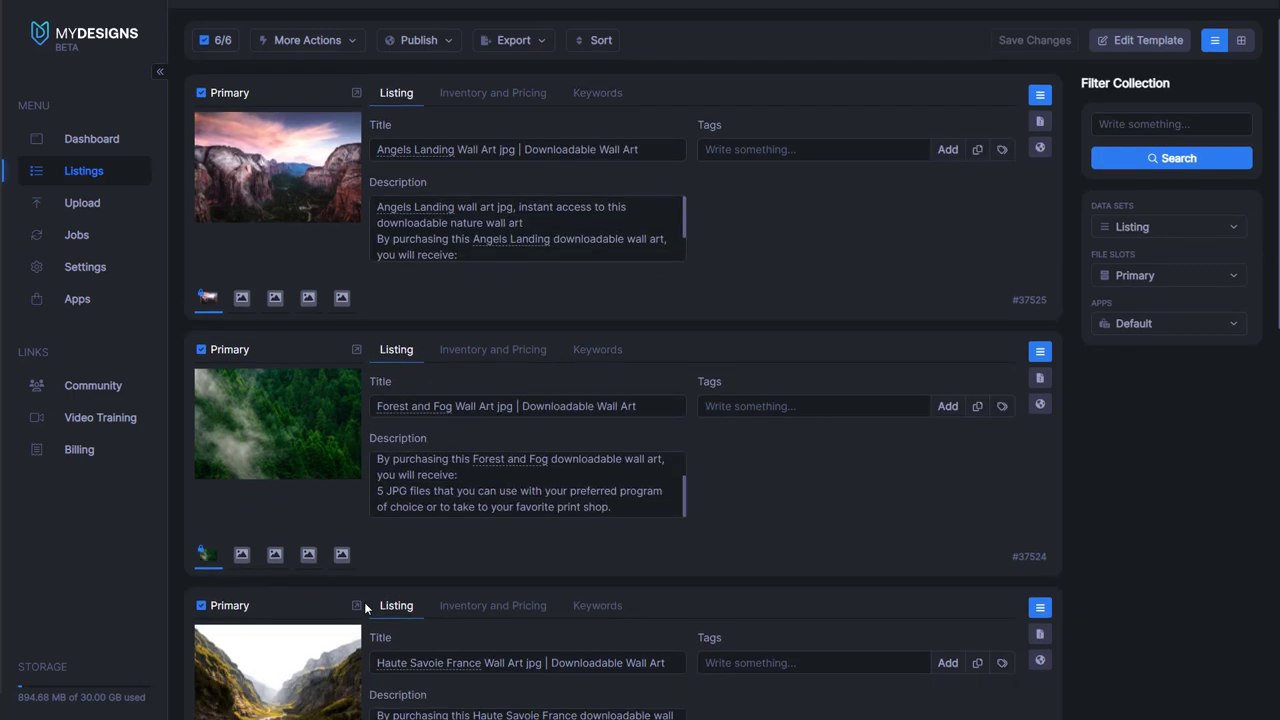
scroll(472, 572, "down", 2)
scroll(520, 450, "up", 10)
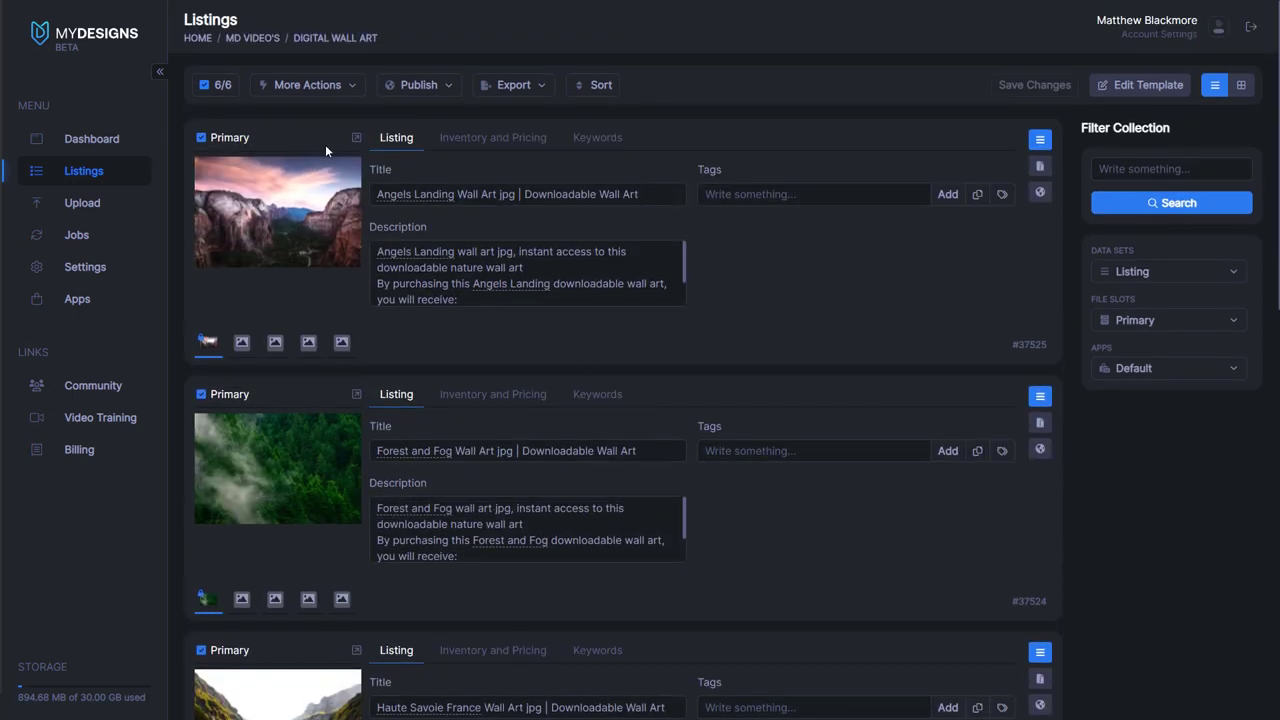
Start an image resize for the six selected listings, reading from the Primary file slot and outputting to Resized Main.
left_click(347, 84)
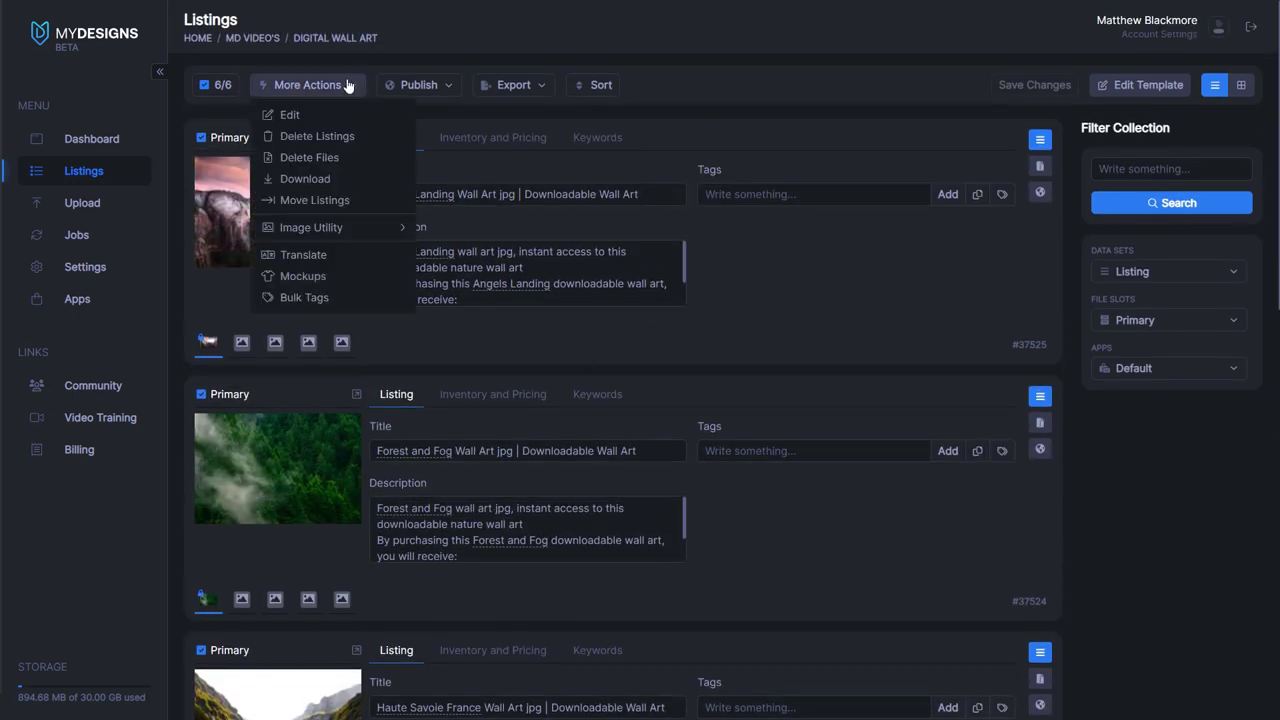
left_click(311, 90)
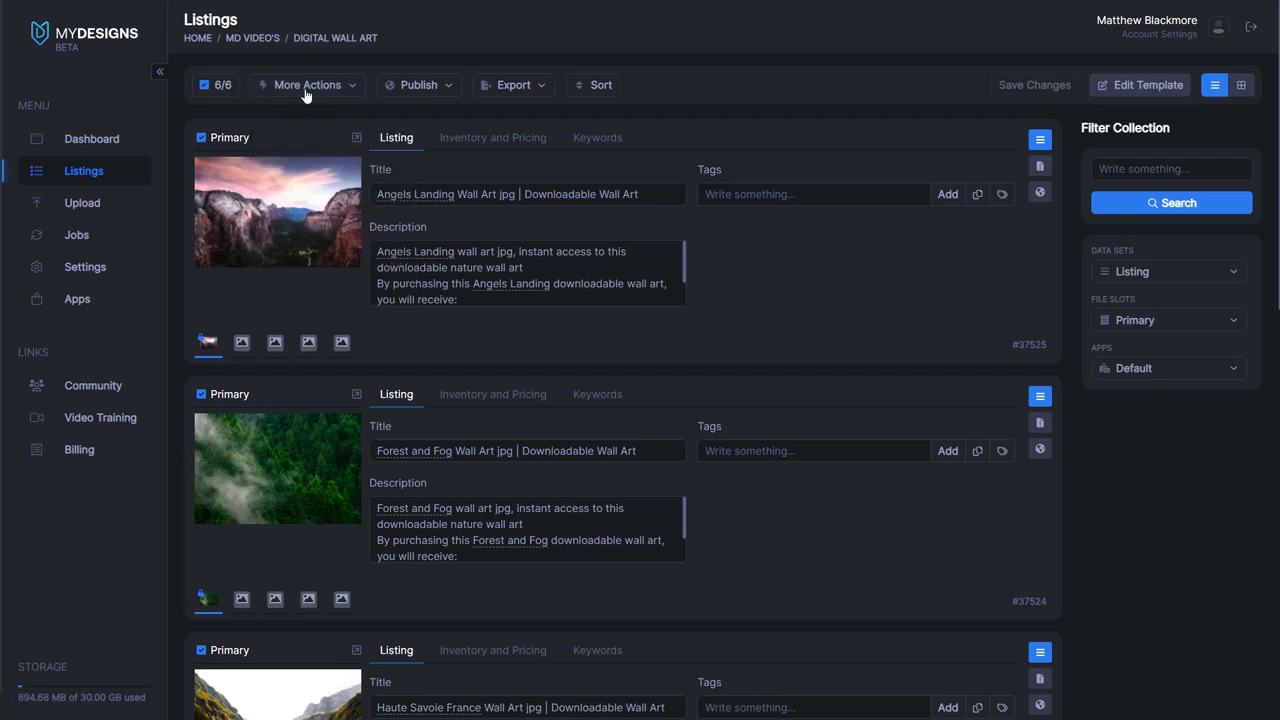
left_click(308, 90)
mouse_move(307, 232)
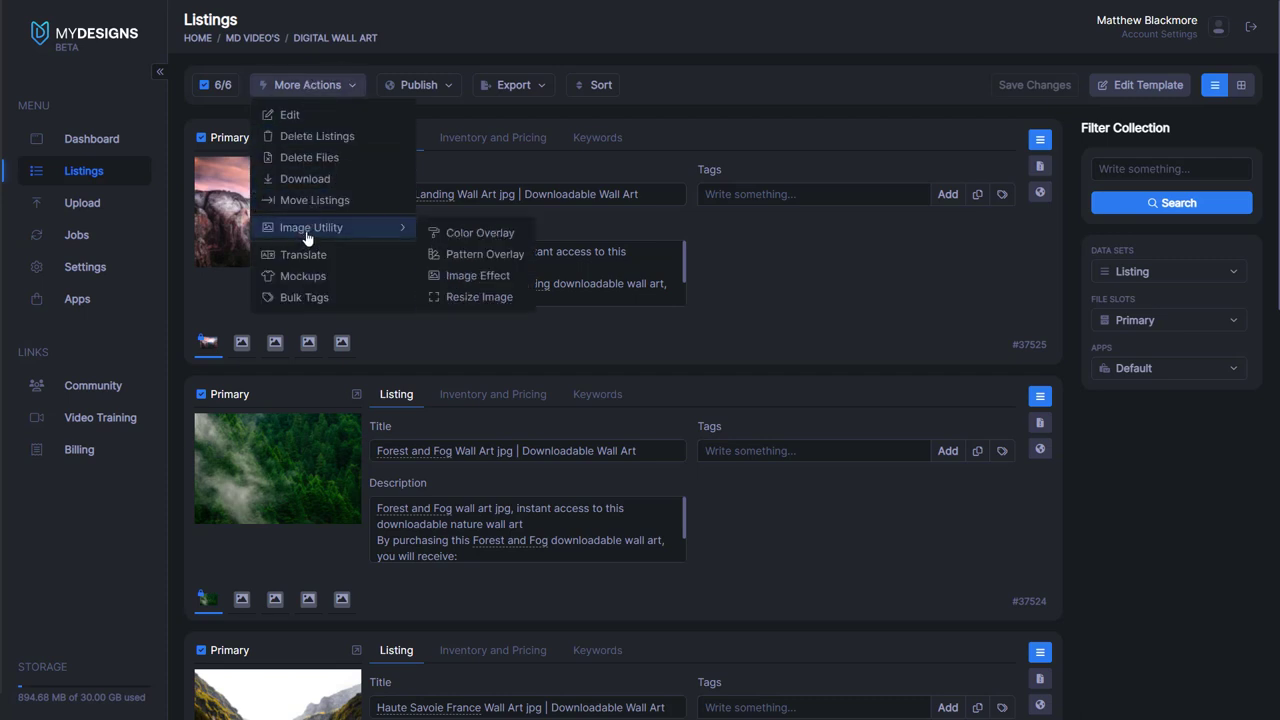
left_click(476, 297)
left_click(550, 115)
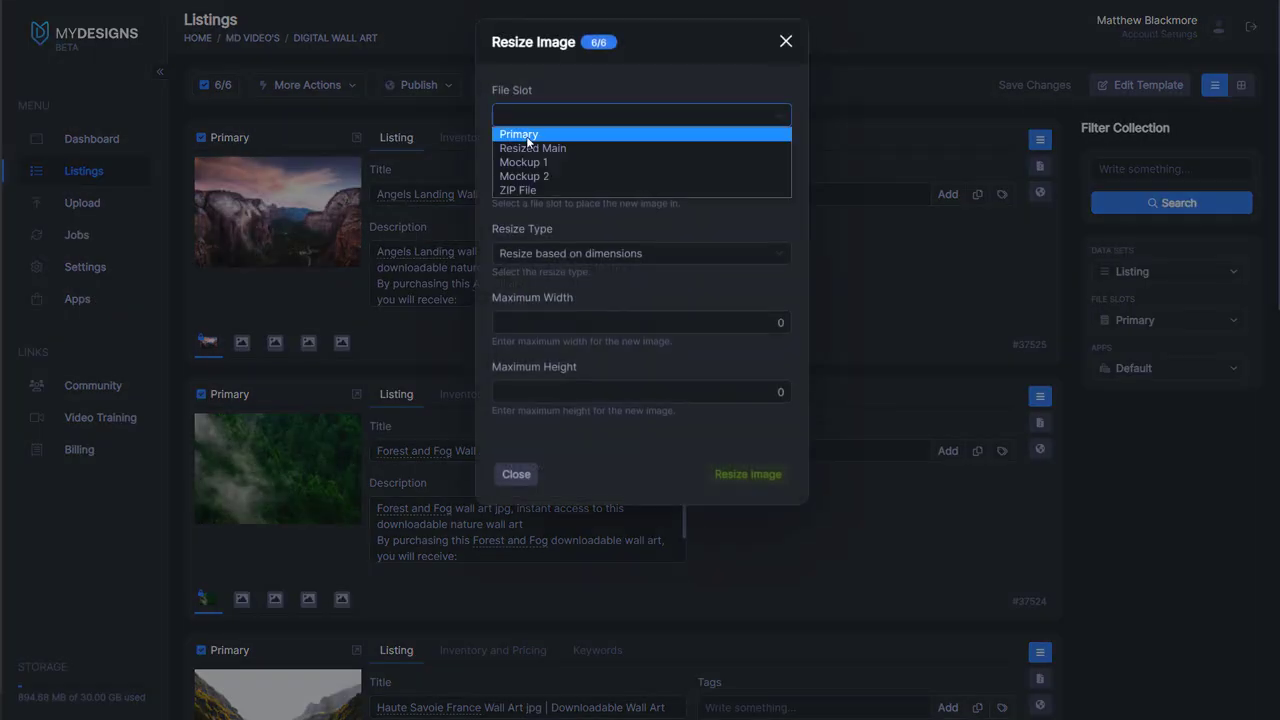
left_click(528, 135)
left_click(565, 184)
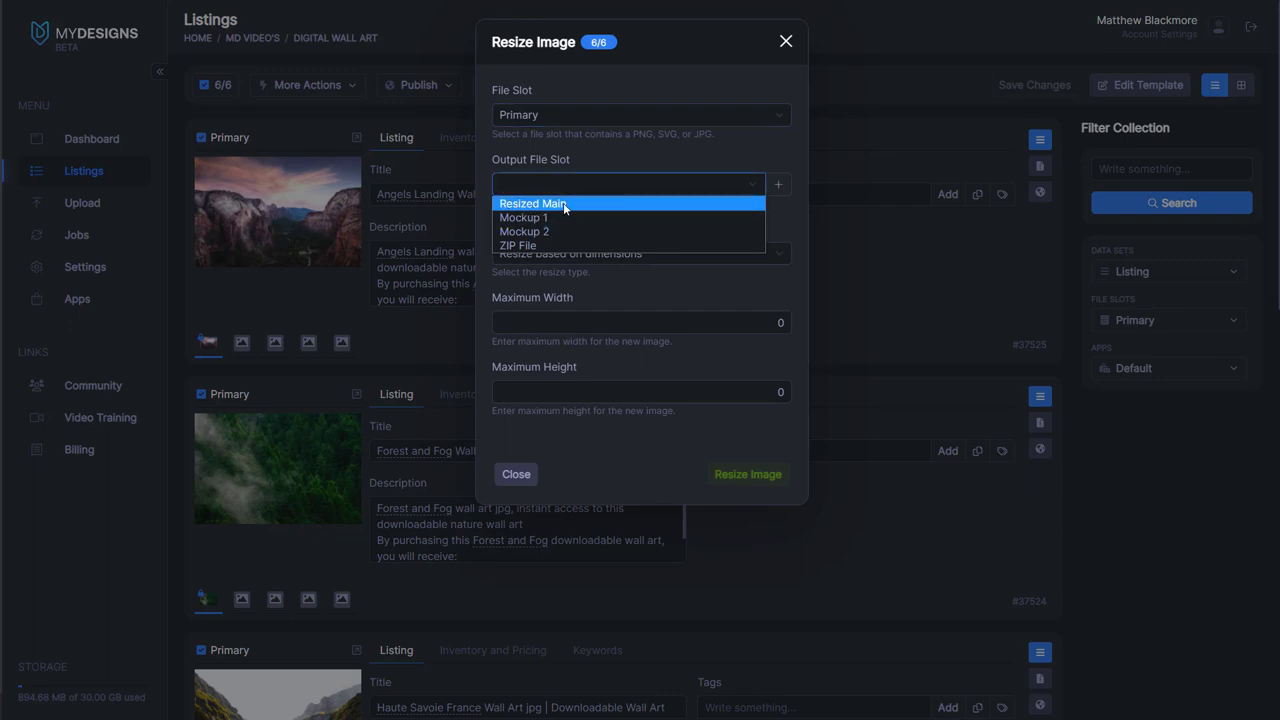
left_click(564, 204)
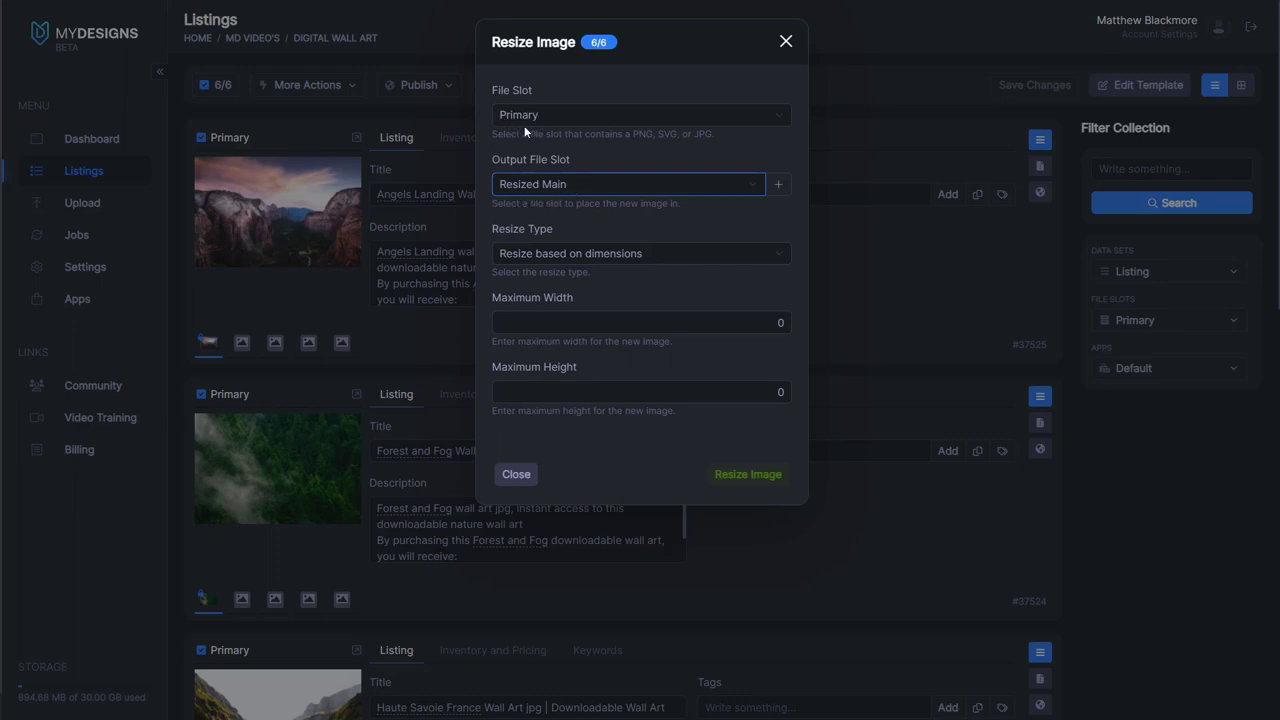
Resize the images based on aspect ratio, with JPEG output and an 11:14 ratio.
left_click(590, 253)
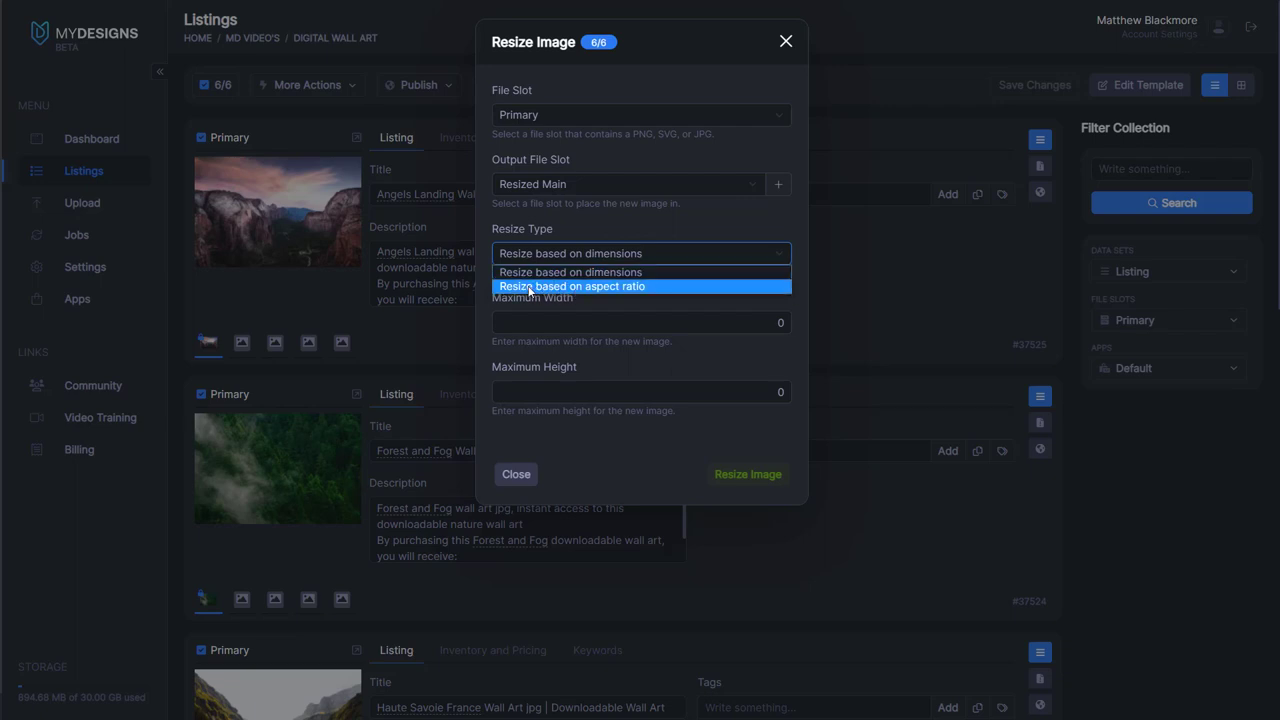
left_click(619, 287)
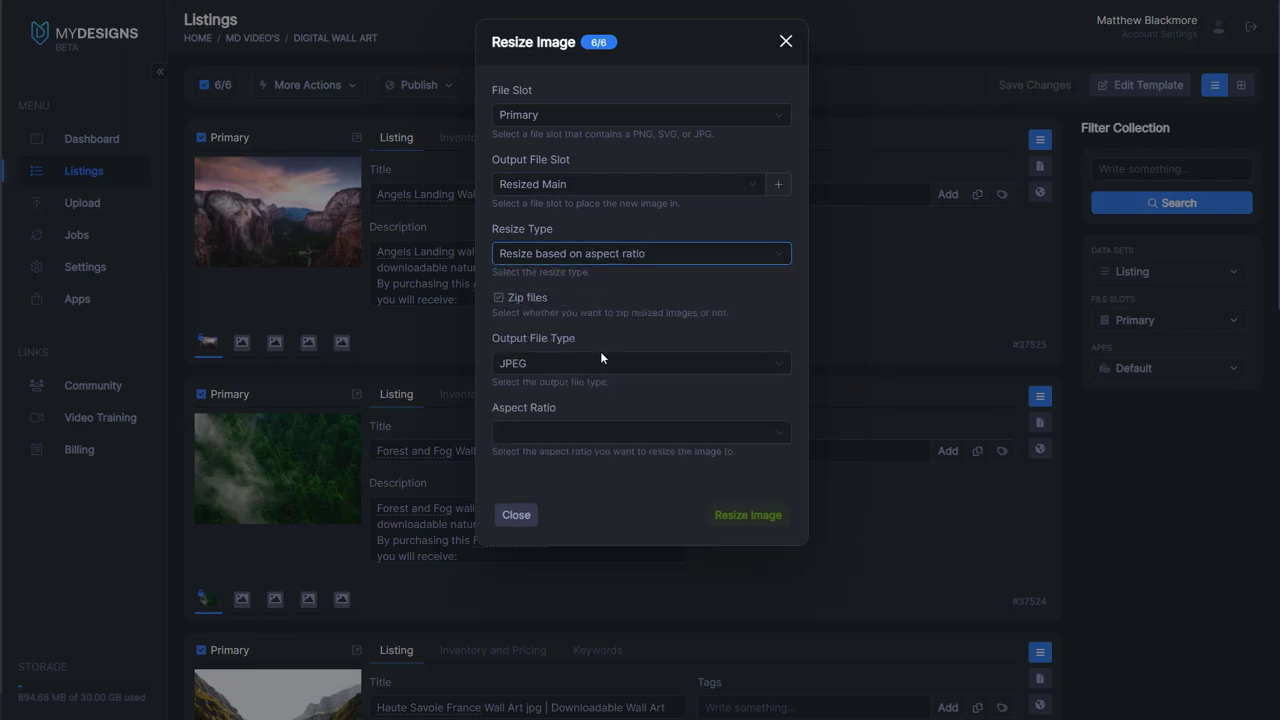
left_click(567, 362)
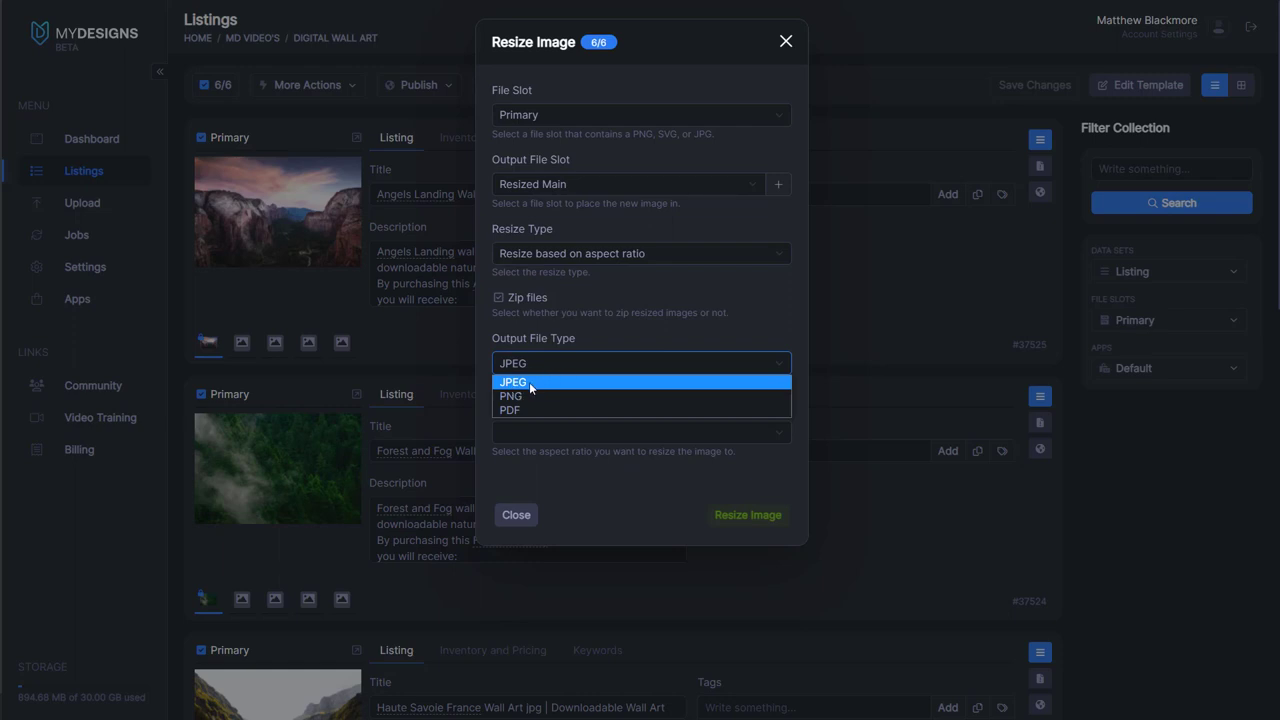
left_click(517, 384)
left_click(535, 430)
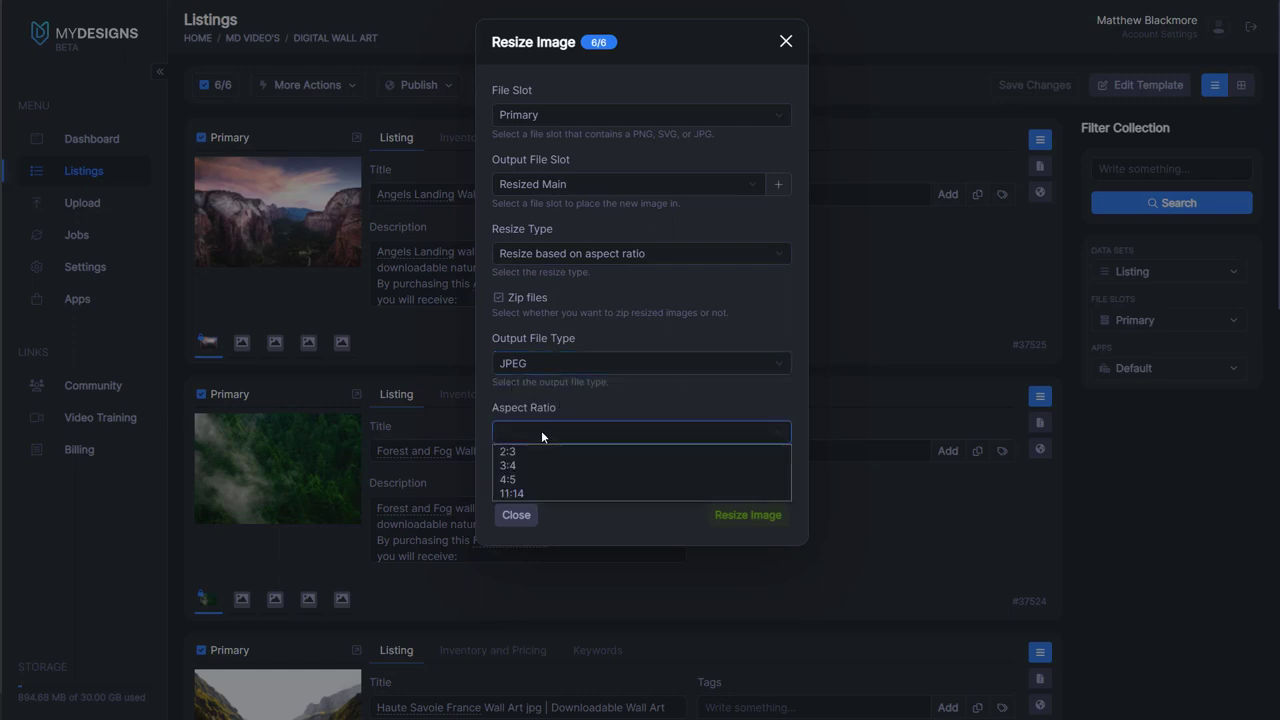
left_click(537, 494)
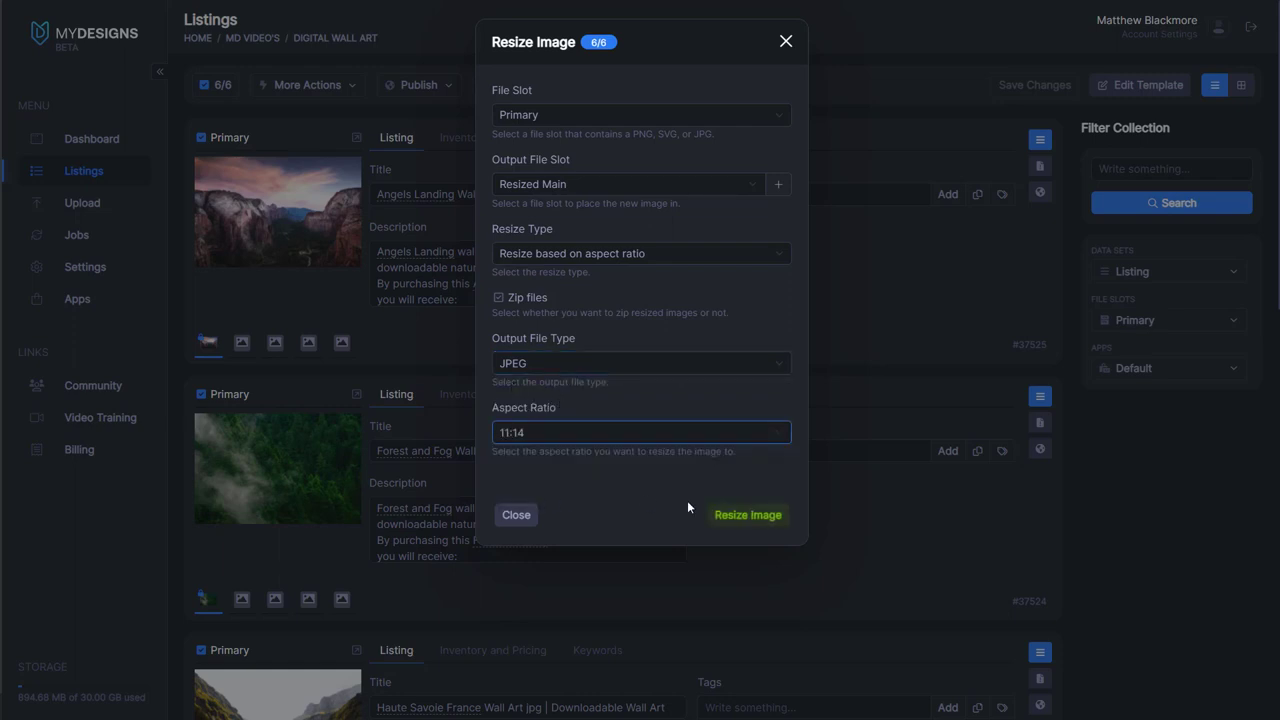
left_click(747, 518)
left_click(751, 167)
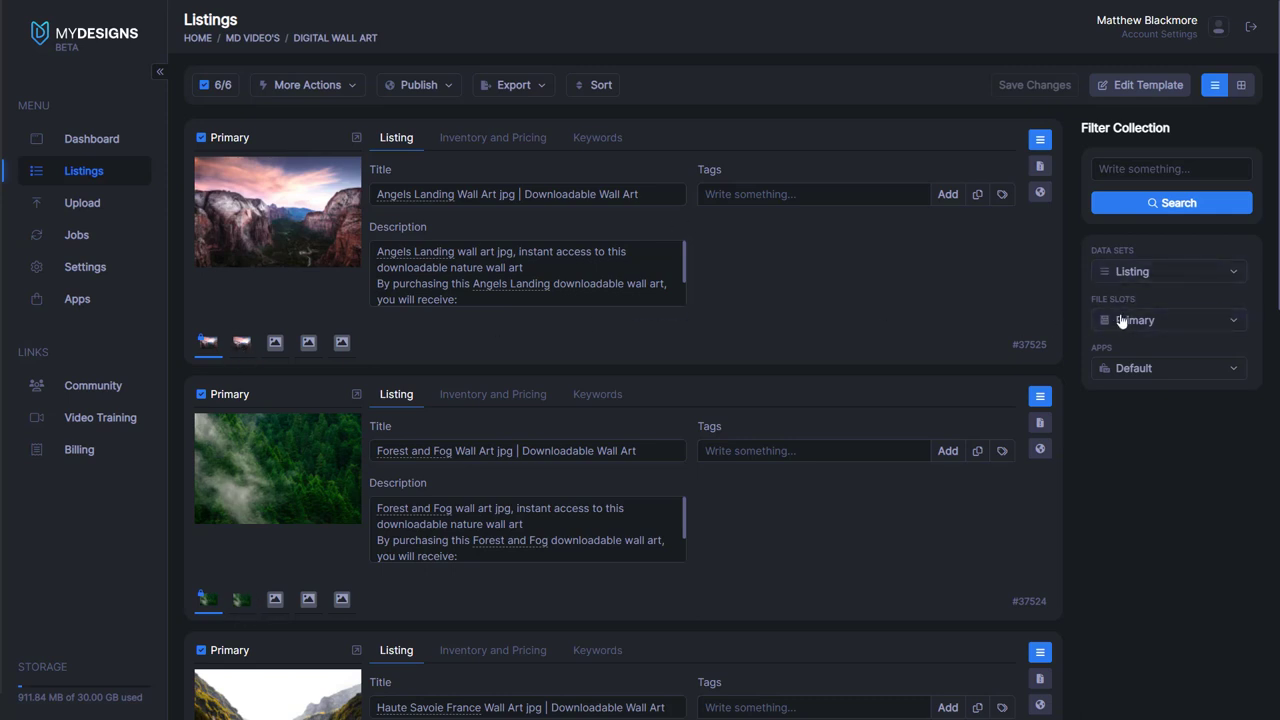
Display the listings as a grid showing the Resized Main file slot.
left_click(1241, 88)
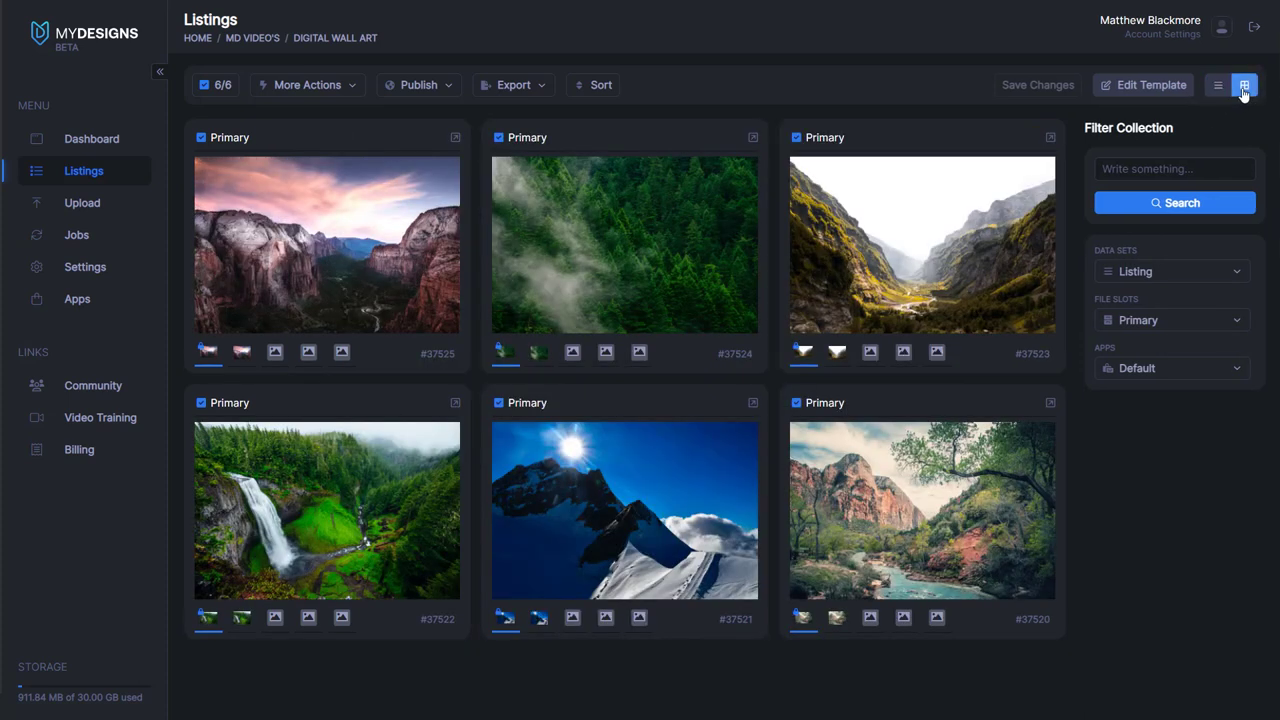
left_click(1143, 314)
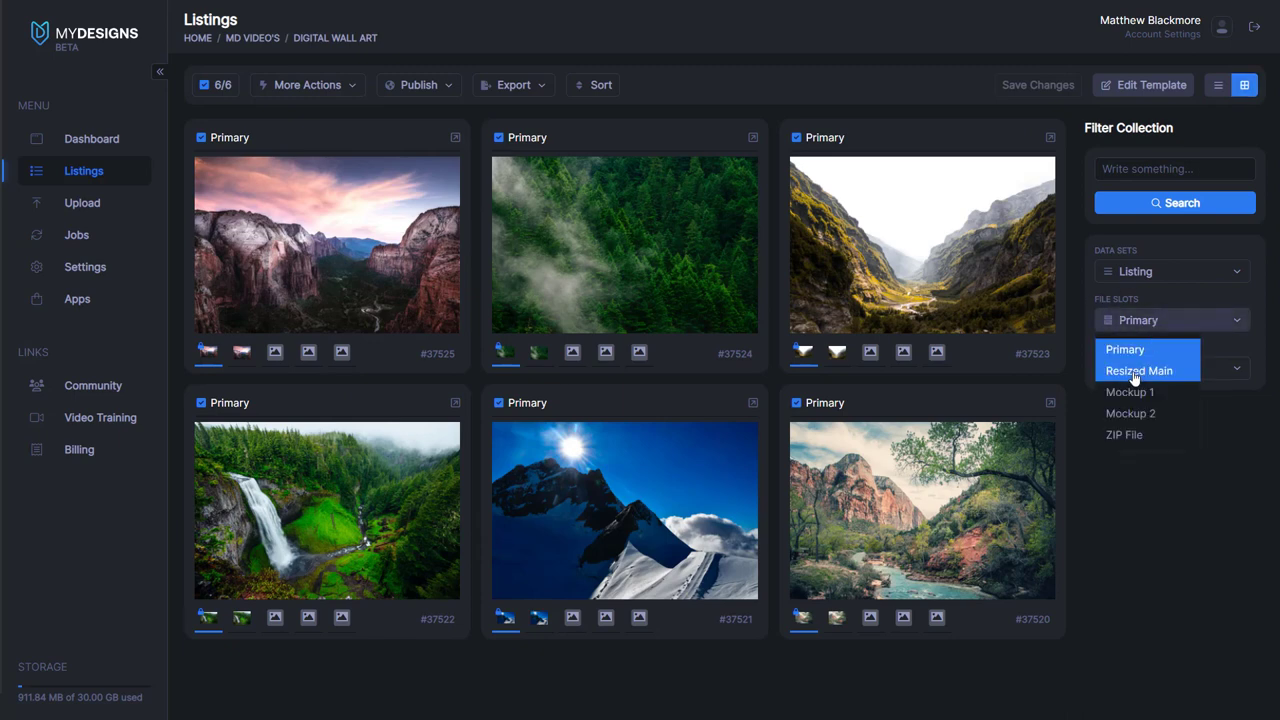
left_click(1135, 372)
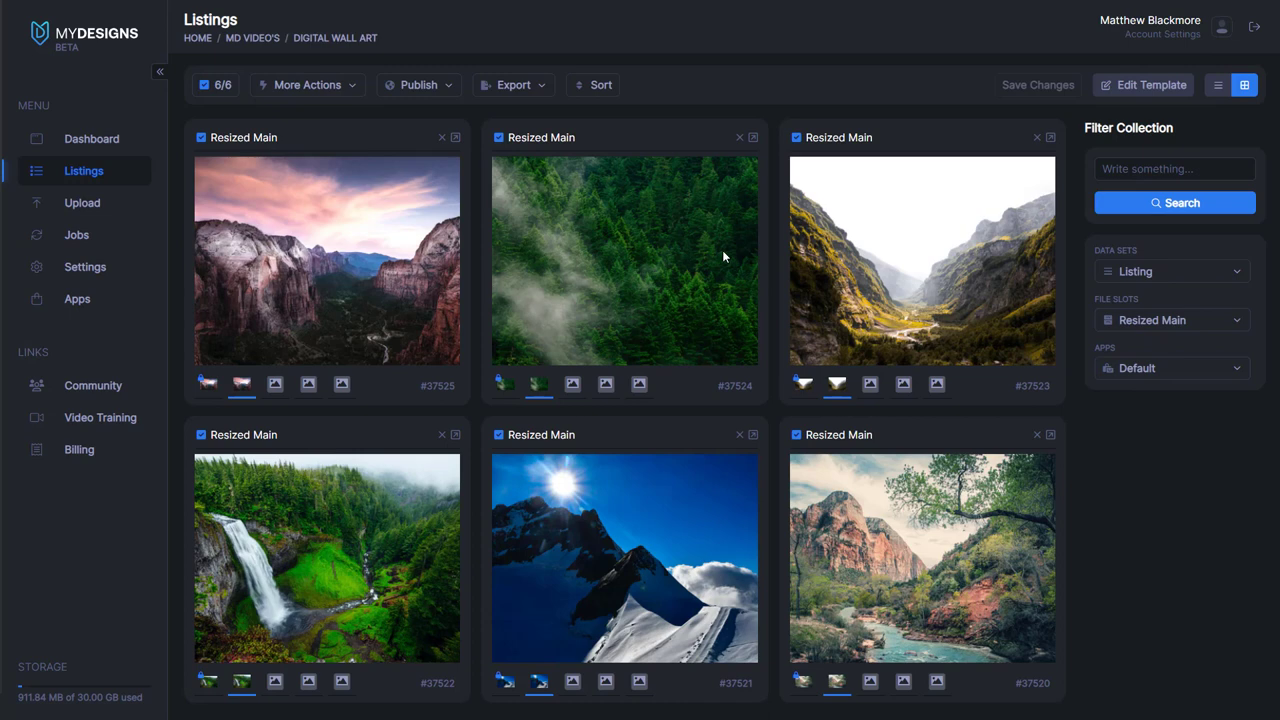
left_click(1150, 280)
left_click(1157, 300)
Compare the original and resized images by alternating between the Primary and Resized Main file slots.
left_click(1150, 320)
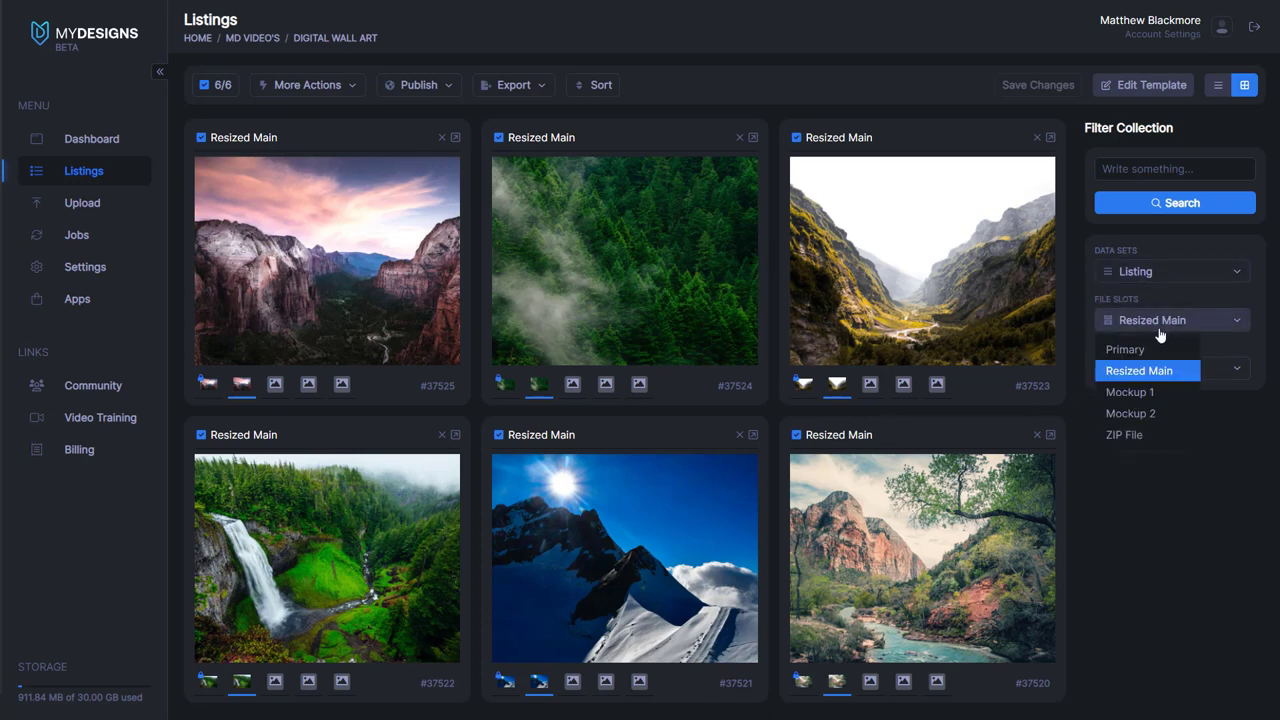
left_click(1143, 346)
left_click(1160, 320)
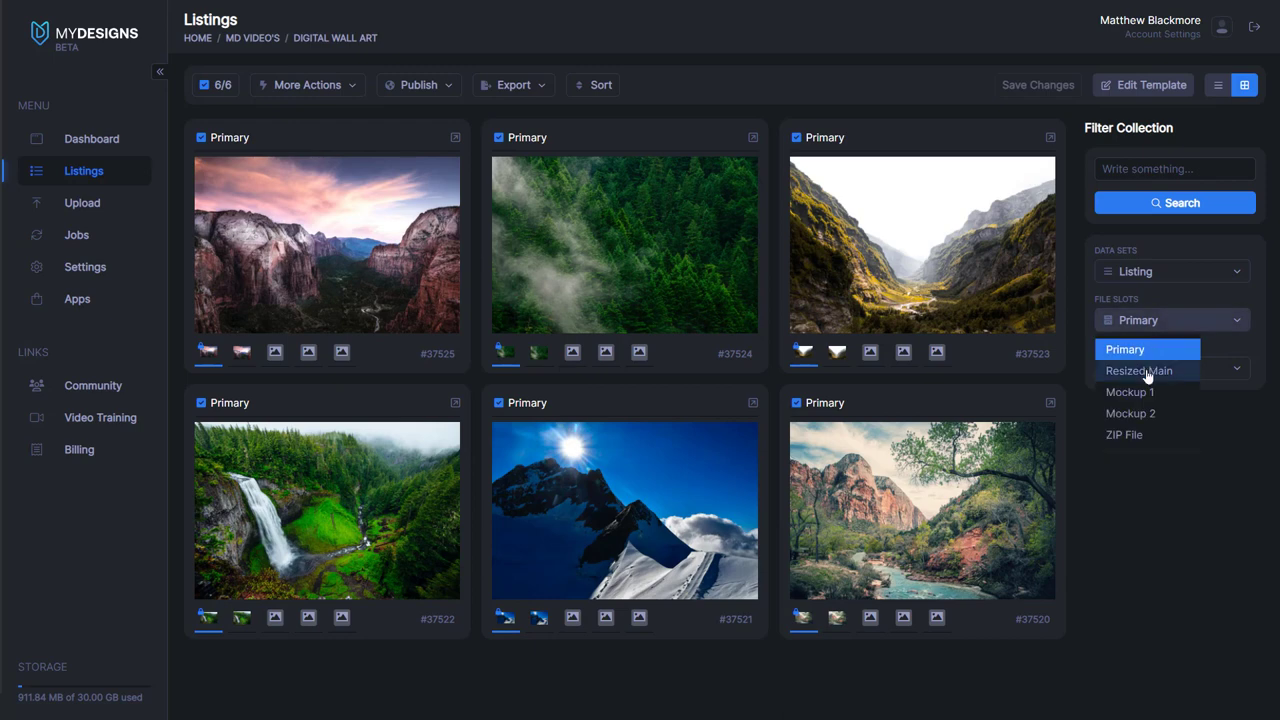
left_click(1150, 366)
left_click(1150, 320)
left_click(1150, 346)
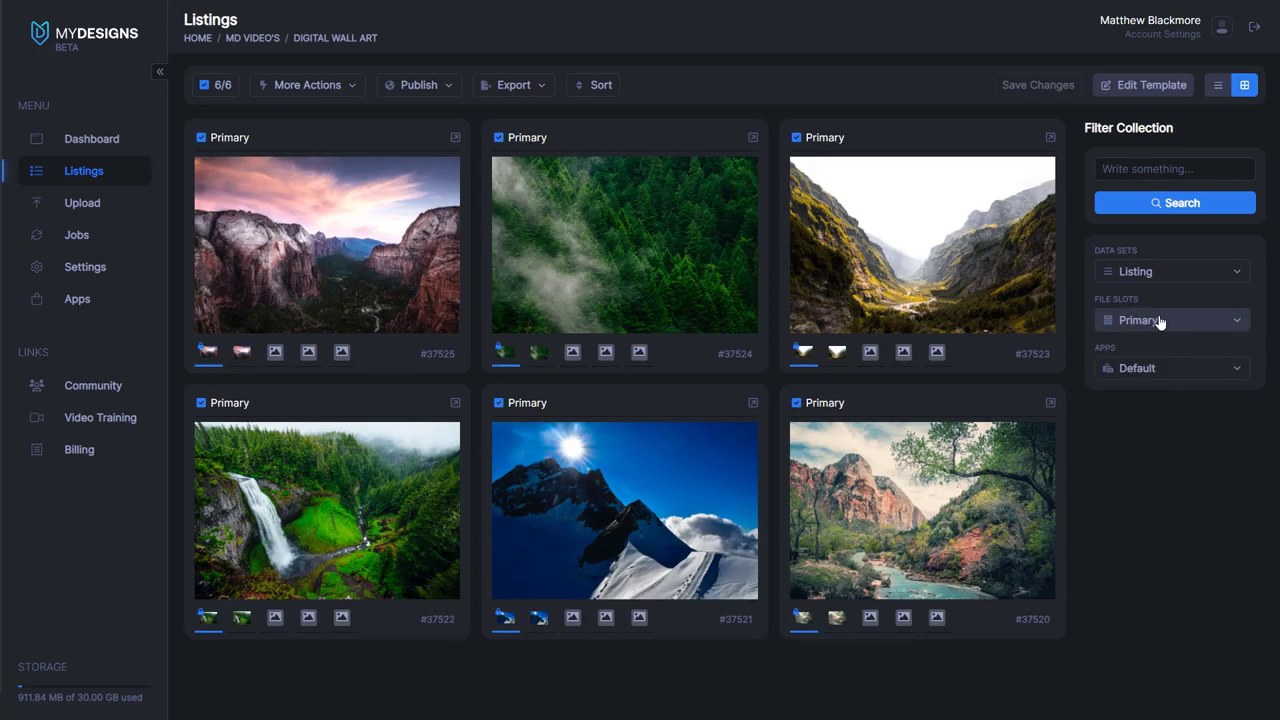
left_click(1160, 322)
left_click(1150, 368)
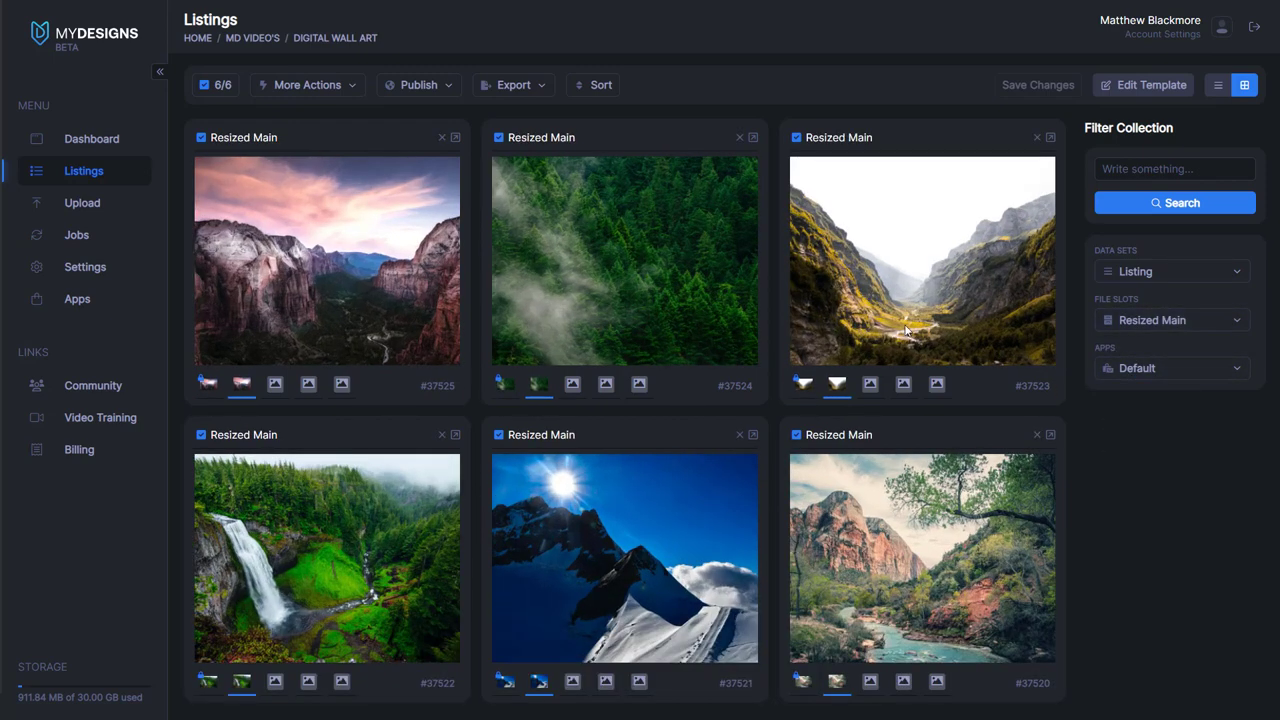
Return the collection to the list layout with the Primary file slot shown.
left_click(1217, 85)
left_click(1134, 322)
left_click(1135, 345)
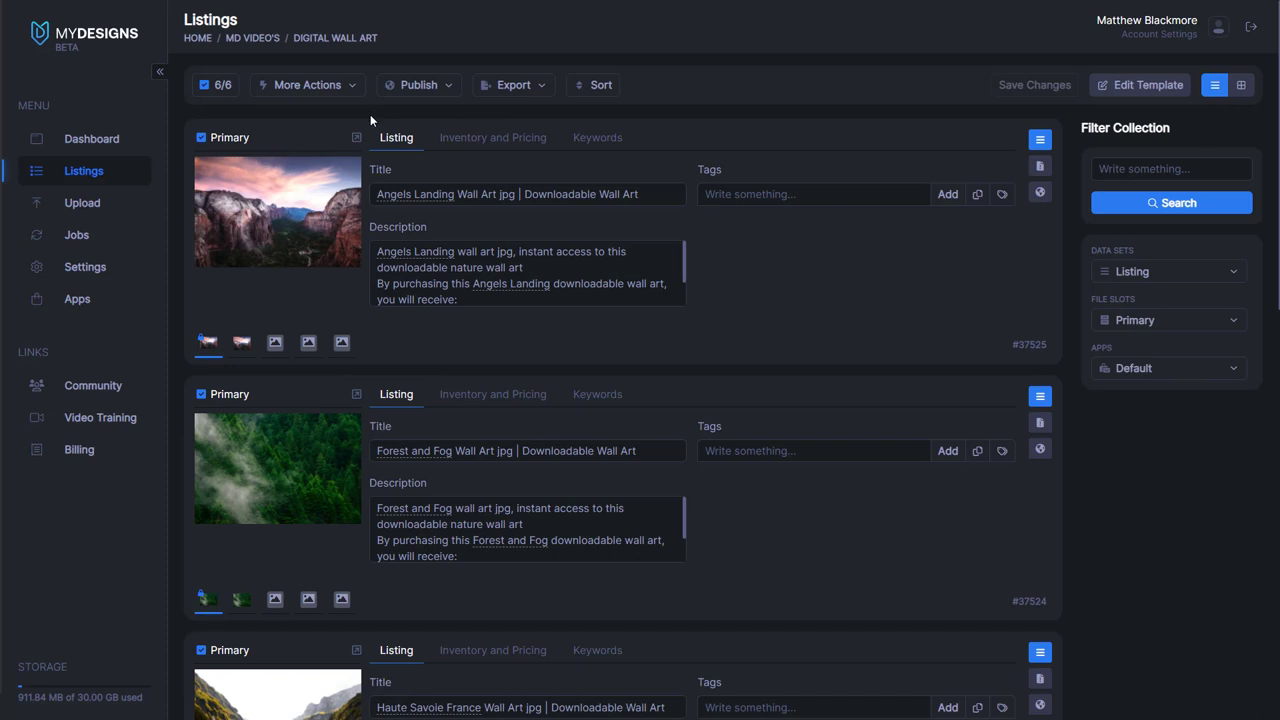
Start creating mockups for the selected listings and search the Wall Art category for 11x14.
left_click(320, 88)
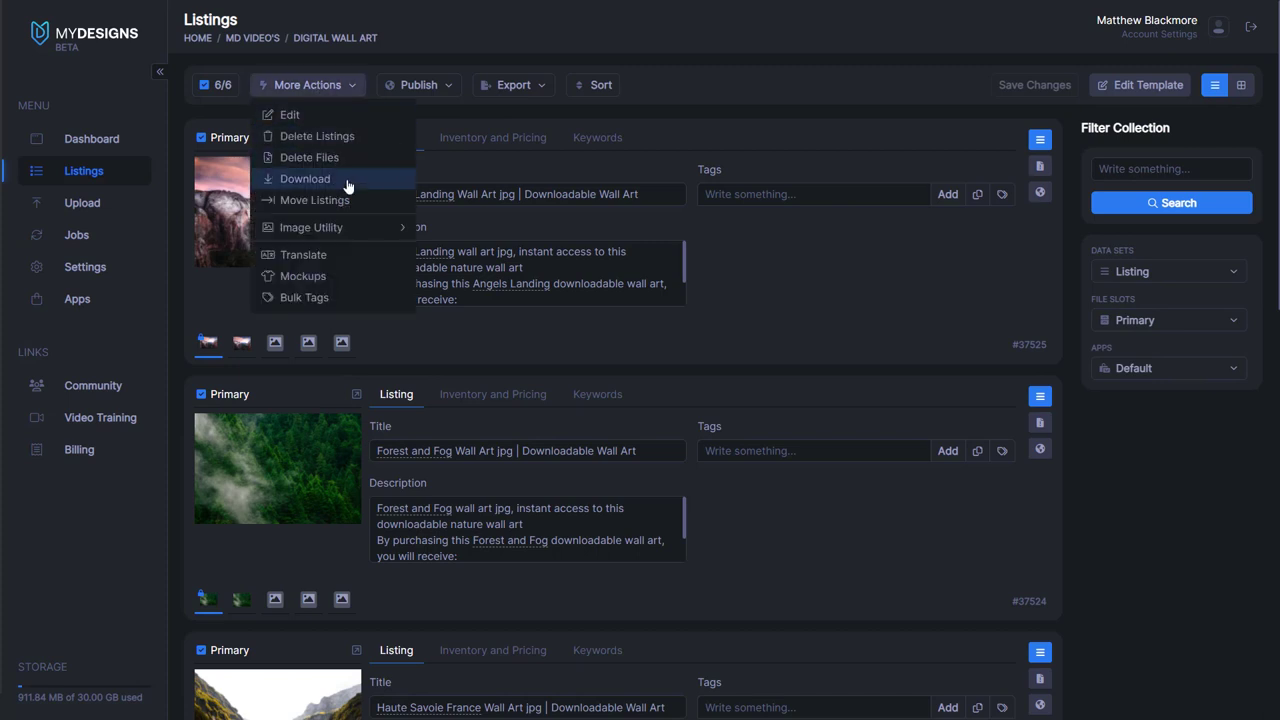
left_click(303, 276)
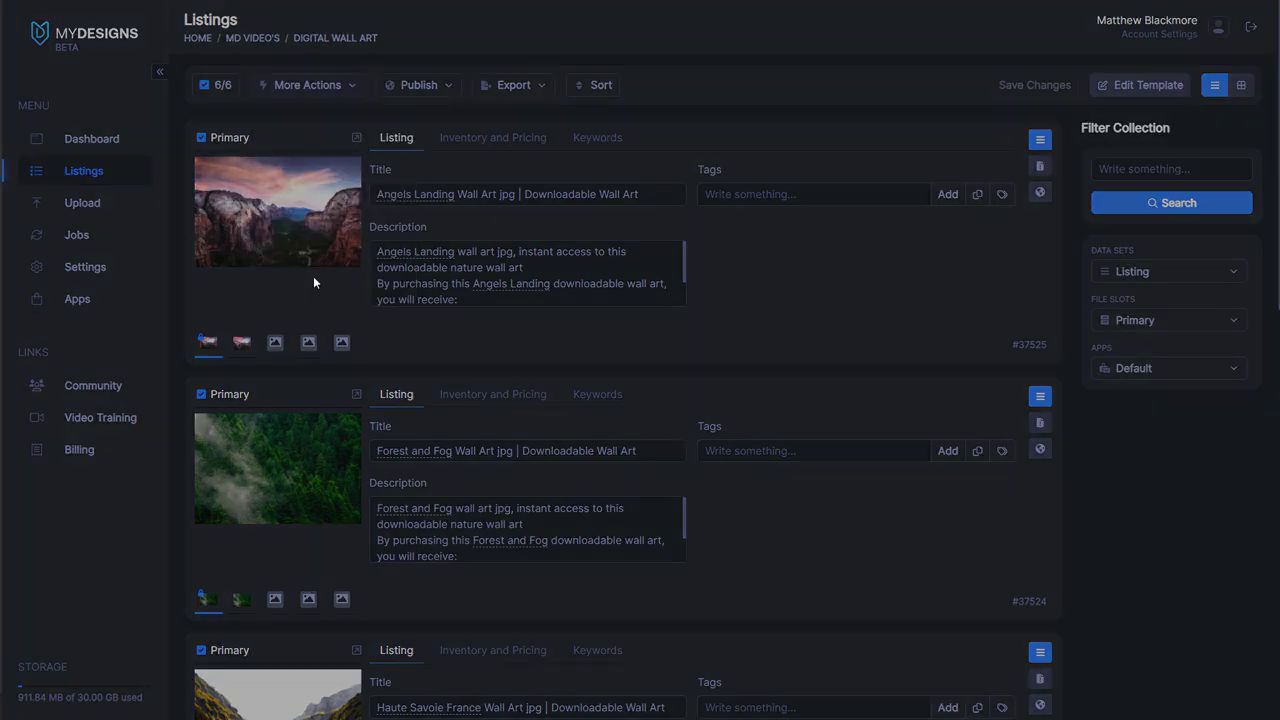
left_click(53, 136)
left_click(330, 136)
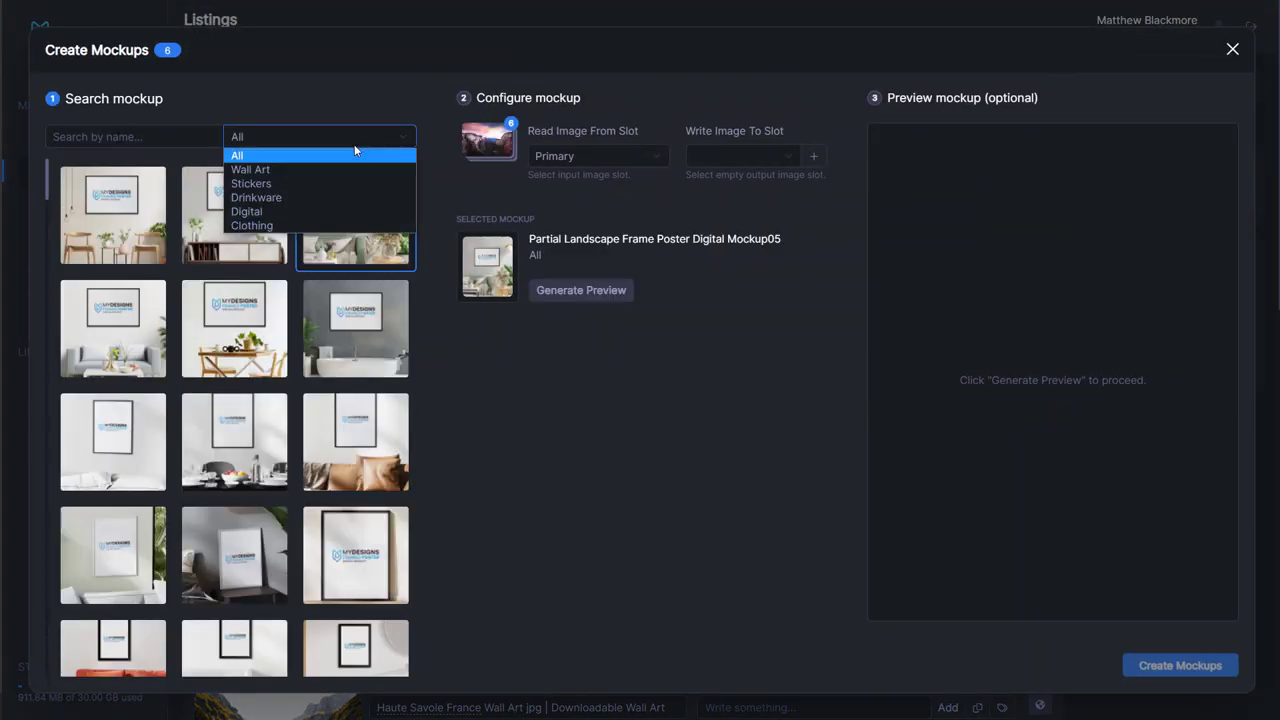
left_click(250, 168)
left_click(161, 136)
type("11")
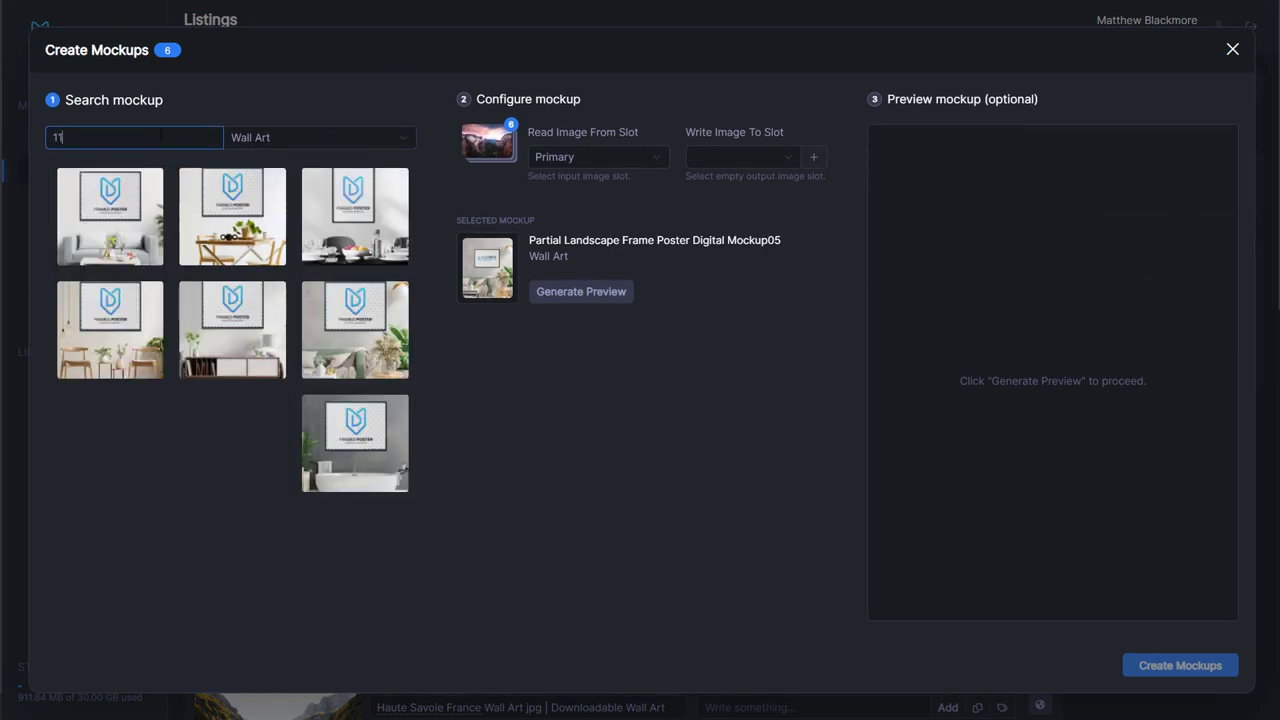
type("x14")
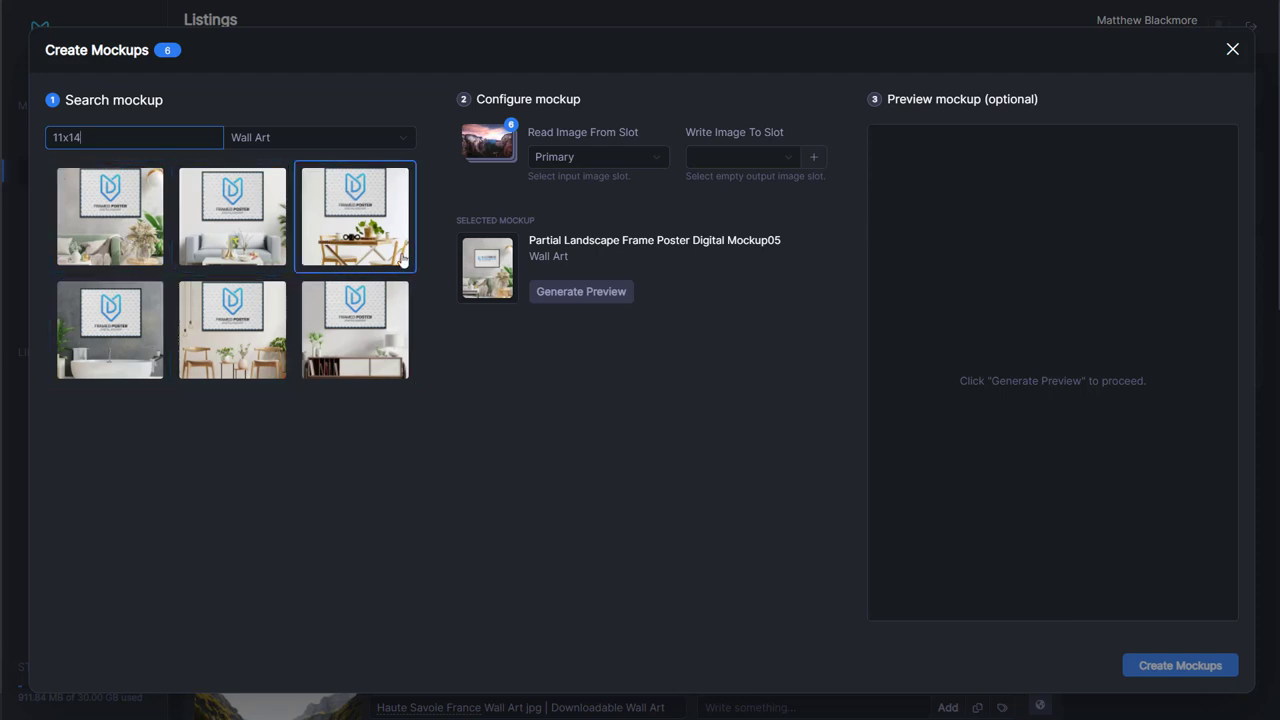
Choose the 11×14 Landscape Frame Poster mockup with the grey sofa, reading from Resized Main and writing to Mockup 1.
left_click(218, 215)
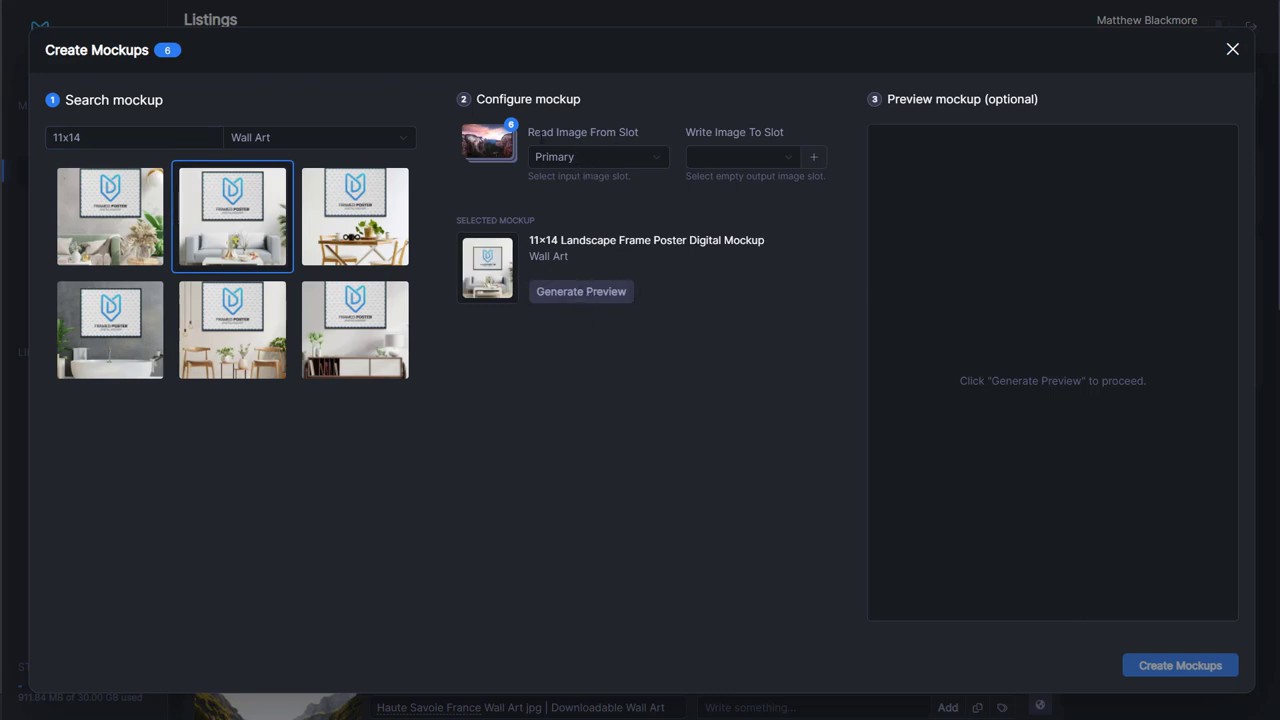
left_click(589, 157)
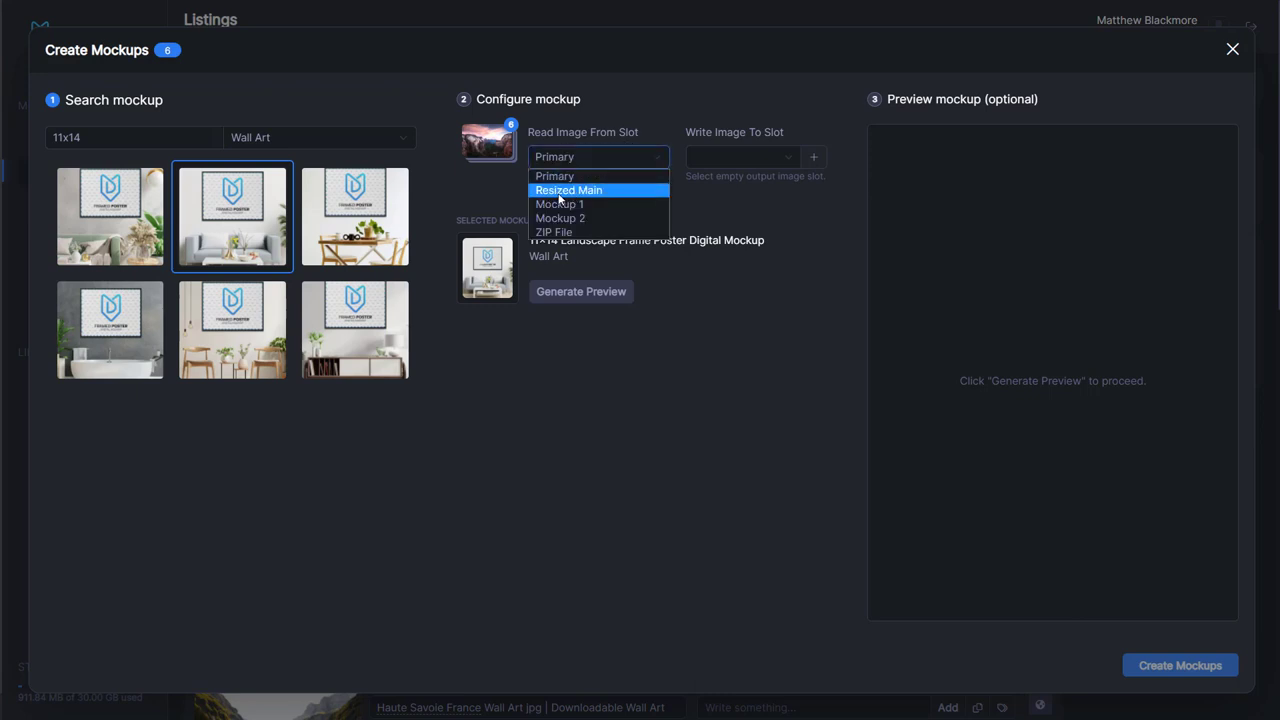
left_click(558, 192)
left_click(740, 158)
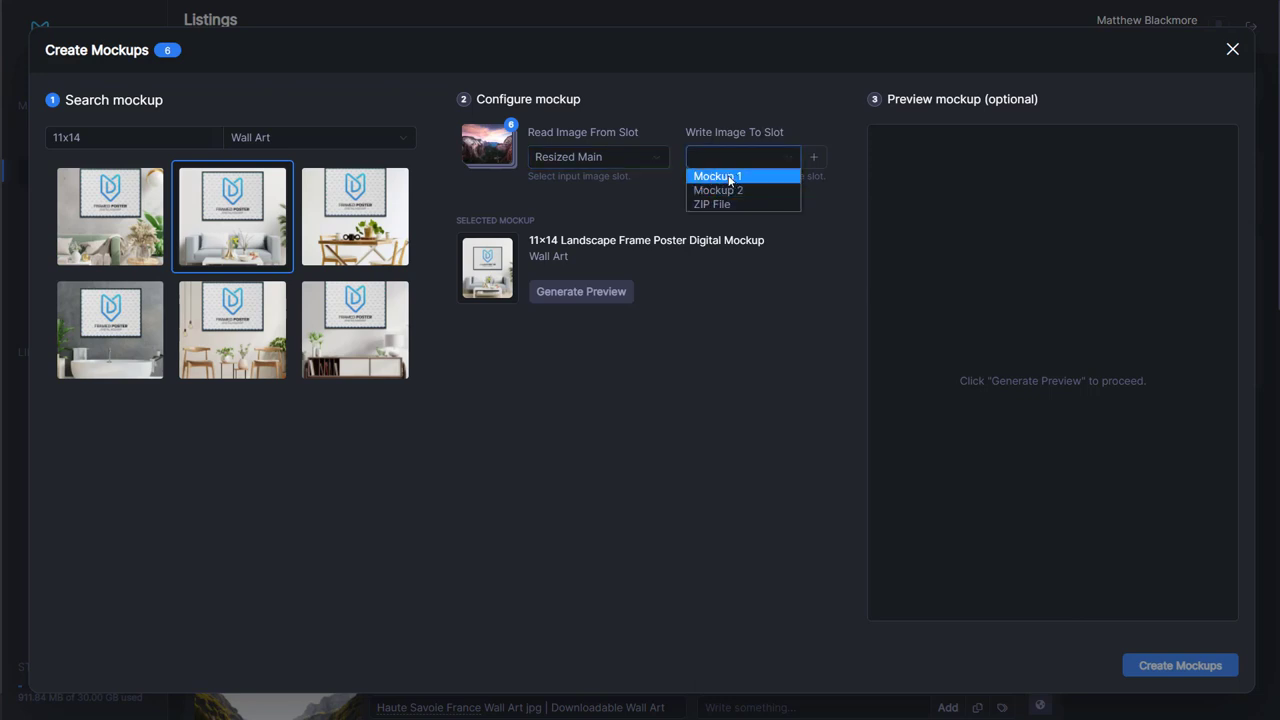
left_click(715, 176)
Generate a preview of the framed poster mockup and create the mockups for all six listings.
left_click_drag(723, 240, 718, 257)
left_click(590, 293)
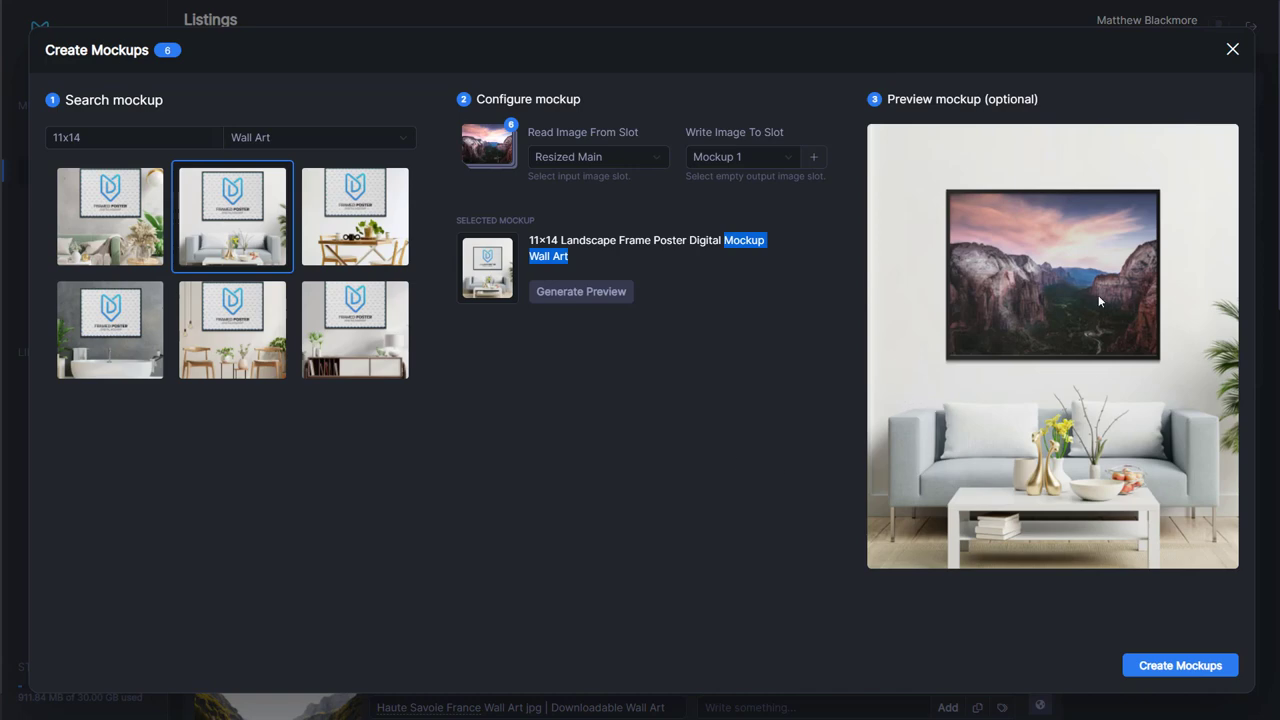
left_click(1176, 670)
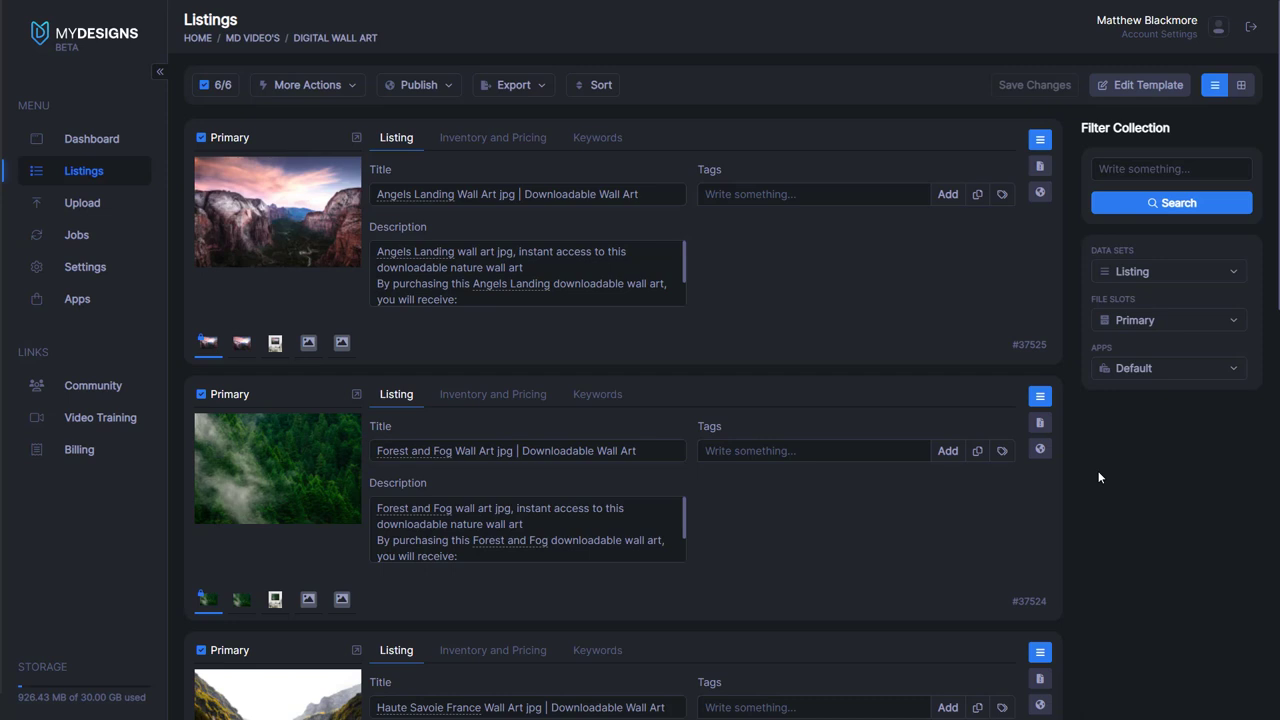
Show the Mockup 1 file slot in the grid layout and review the generated mockups.
left_click(1160, 320)
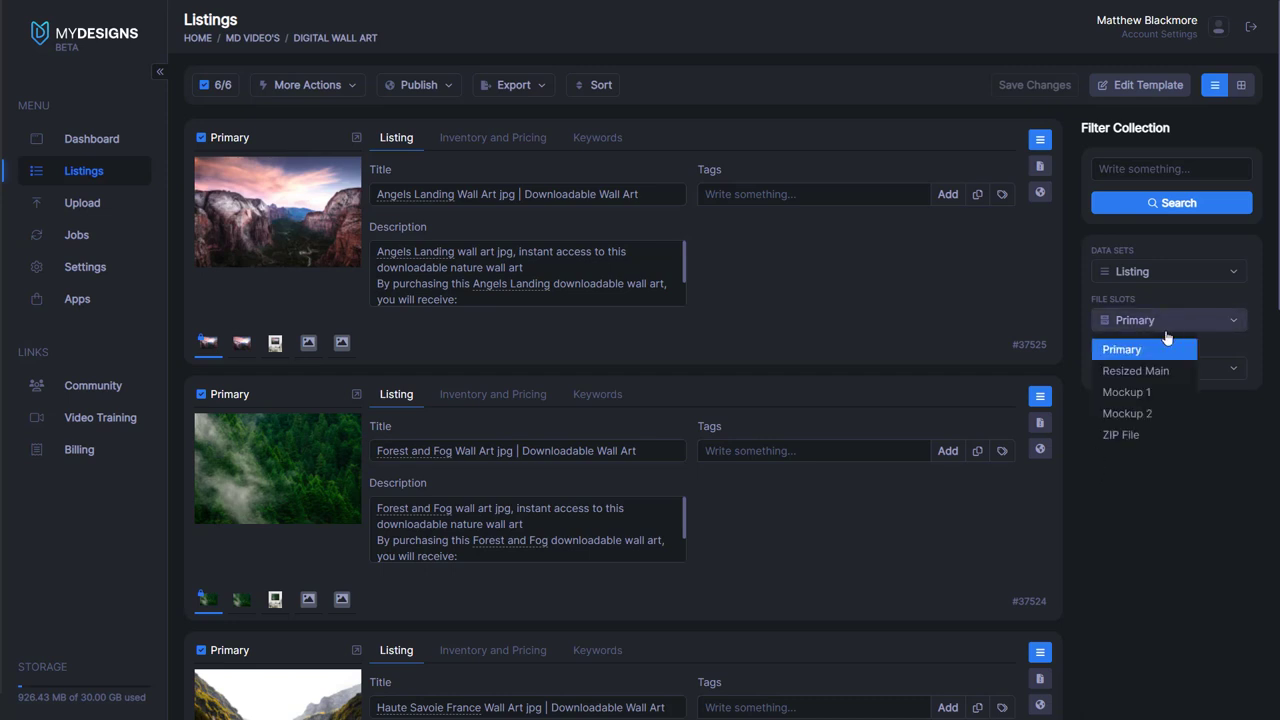
left_click(1241, 85)
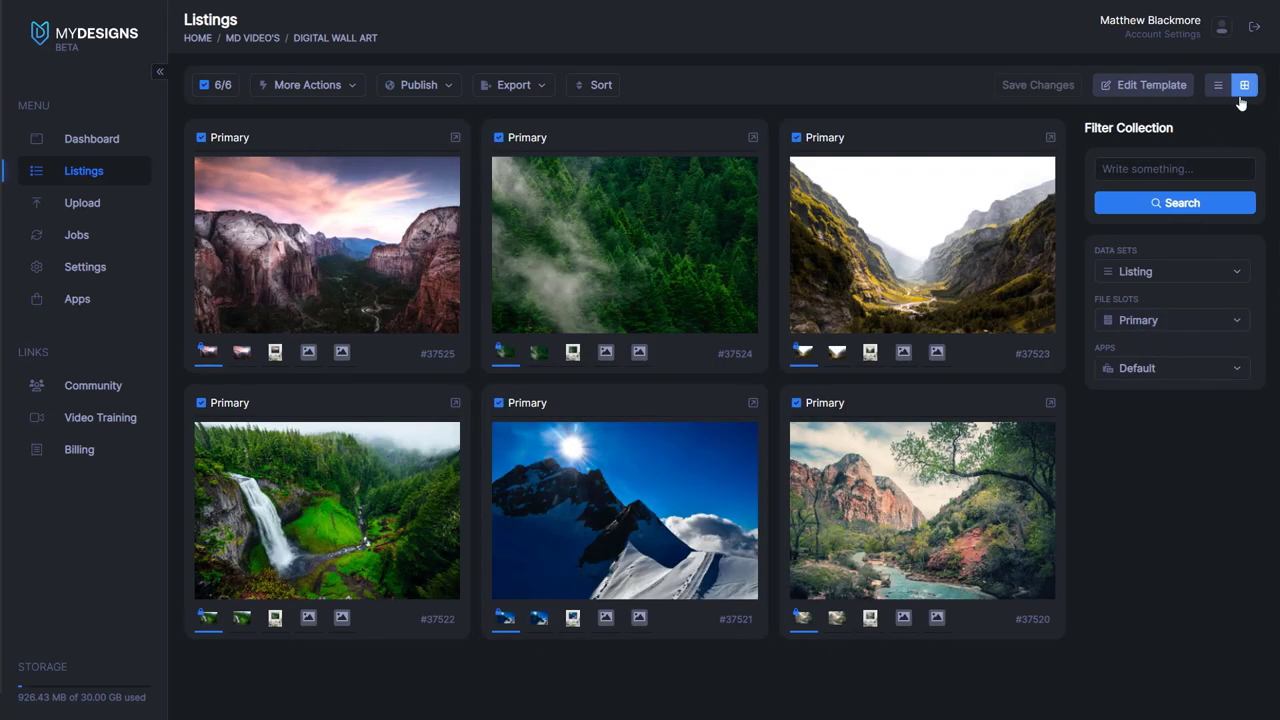
left_click(1152, 322)
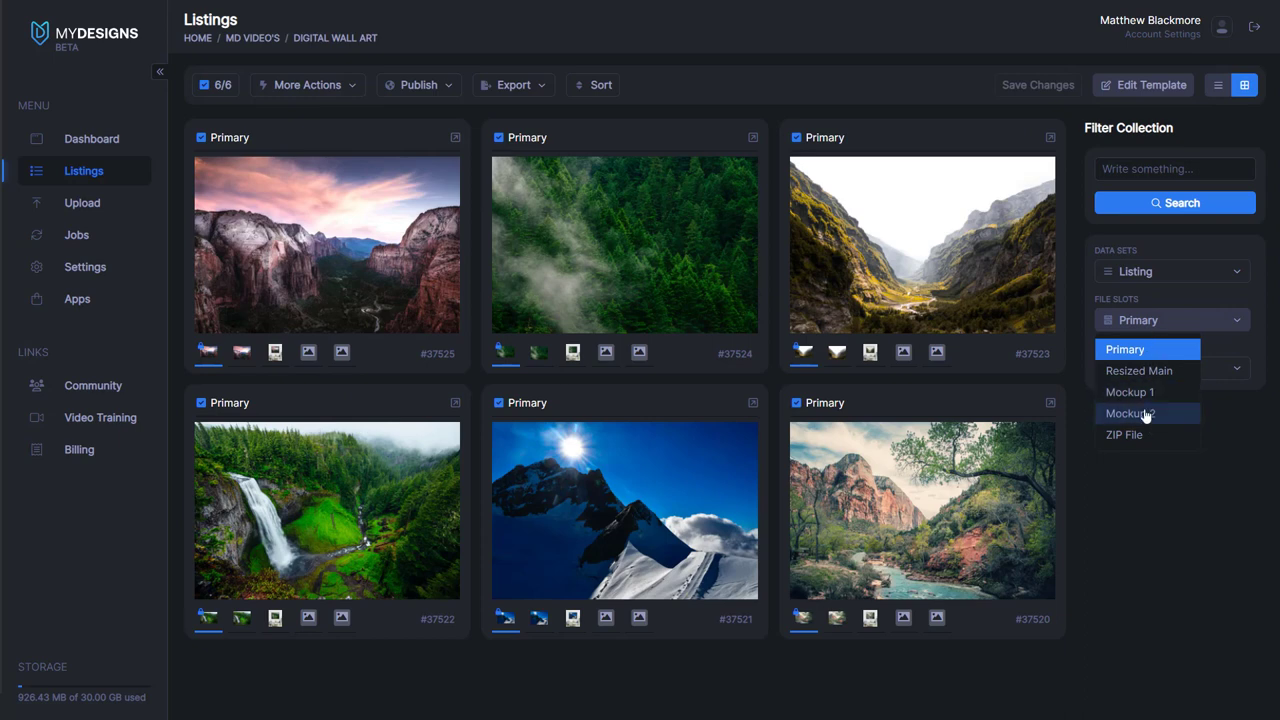
left_click(1140, 393)
scroll(735, 315, "down", 1)
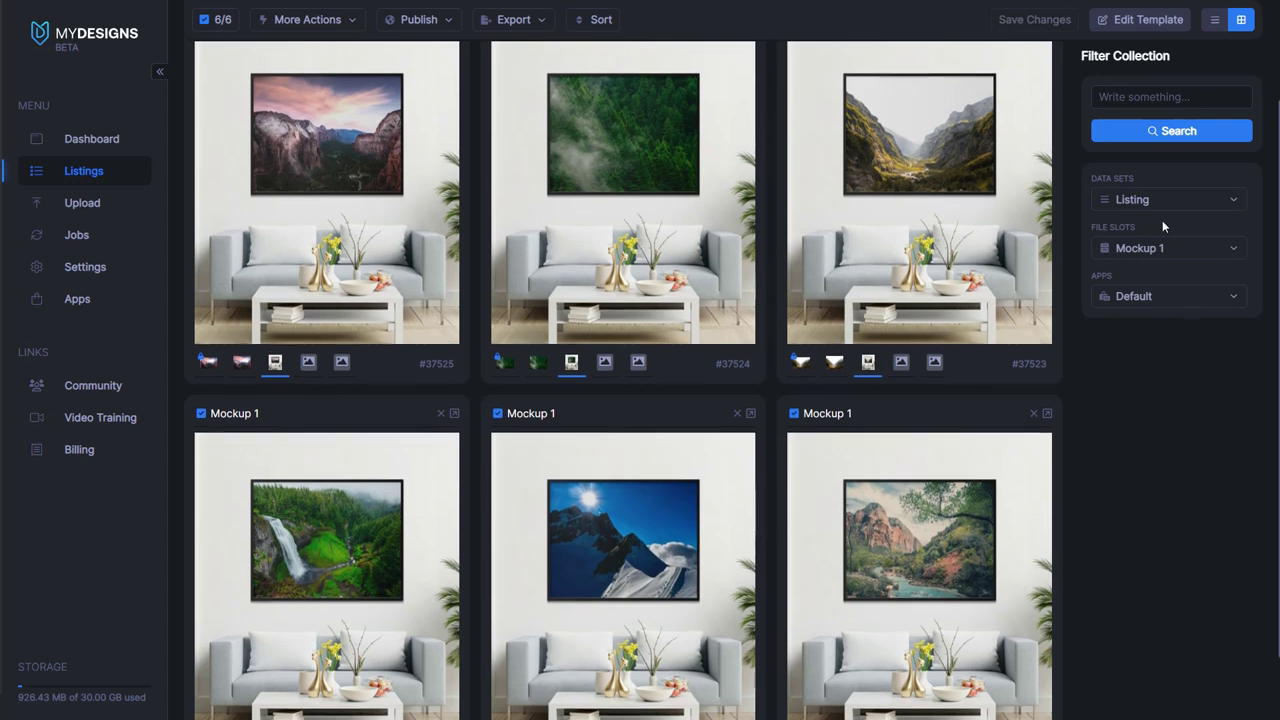
scroll(1155, 280, "up", 3)
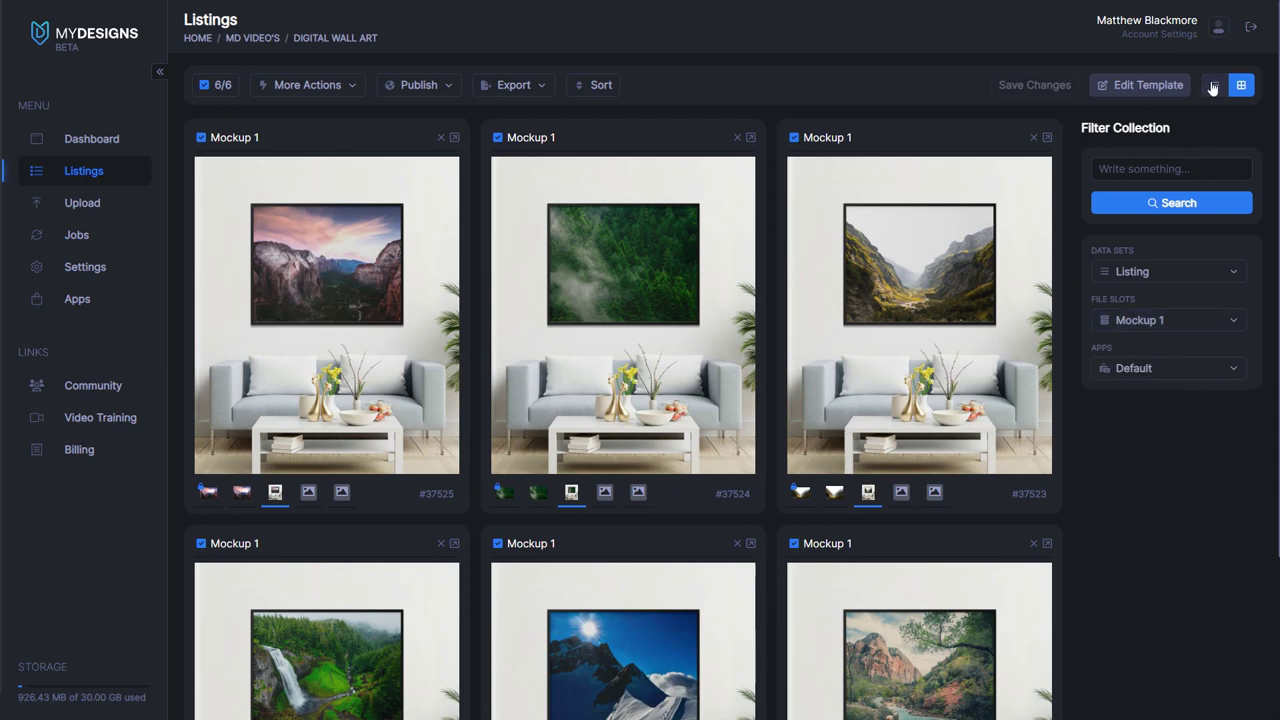
Switch the listings back to the list layout and show their Primary file slot.
left_click(1213, 86)
left_click(1186, 323)
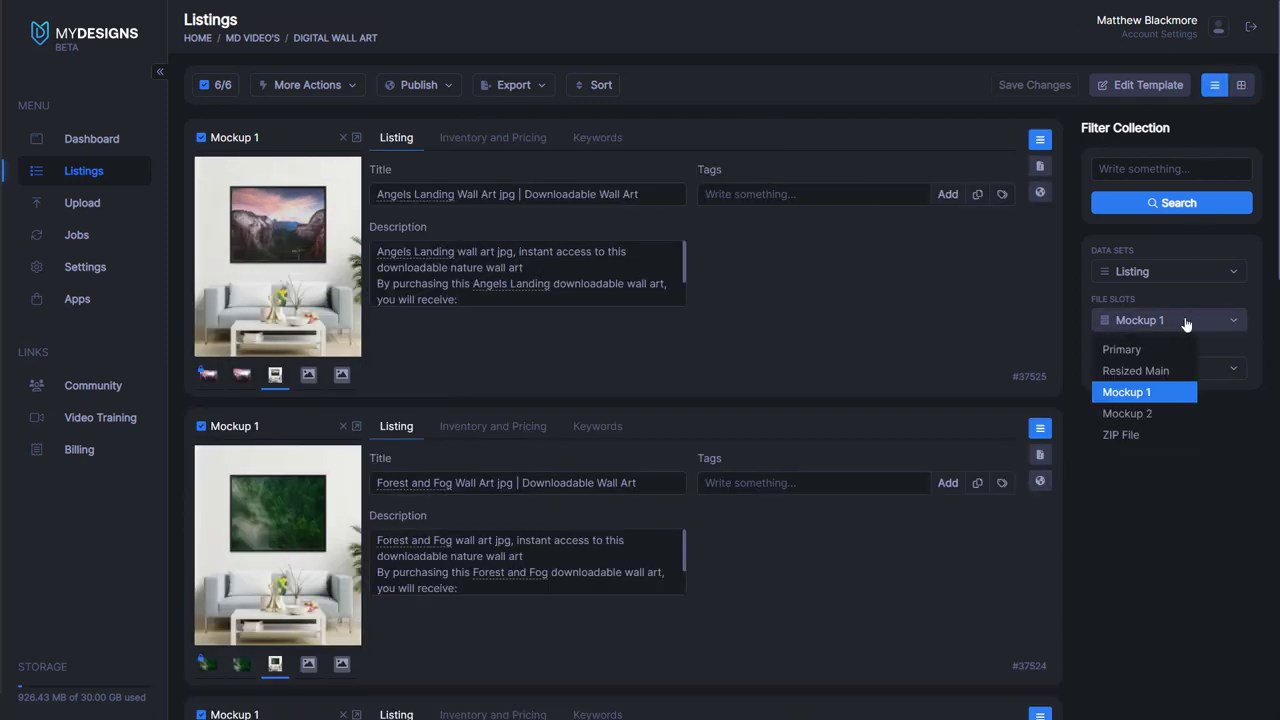
left_click(1122, 350)
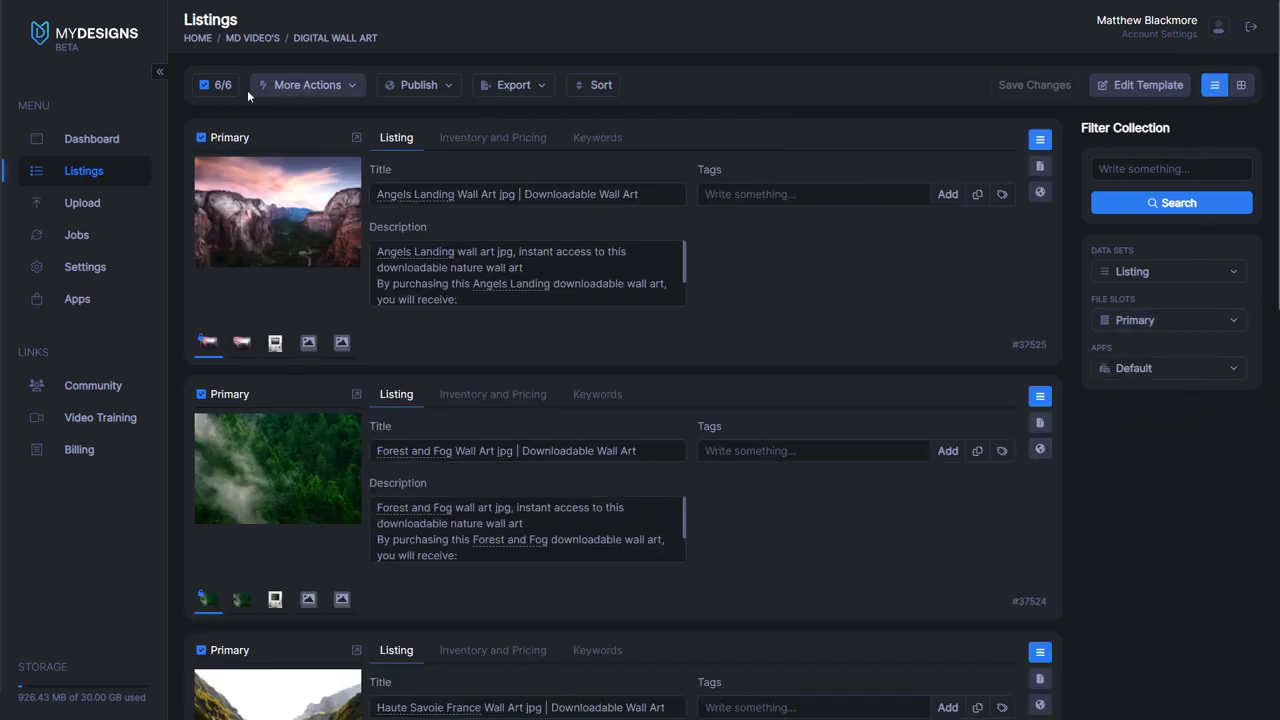
Start creating another mockup for the six selected listings, reading from Resized Main and writing to Mockup 2.
left_click(292, 94)
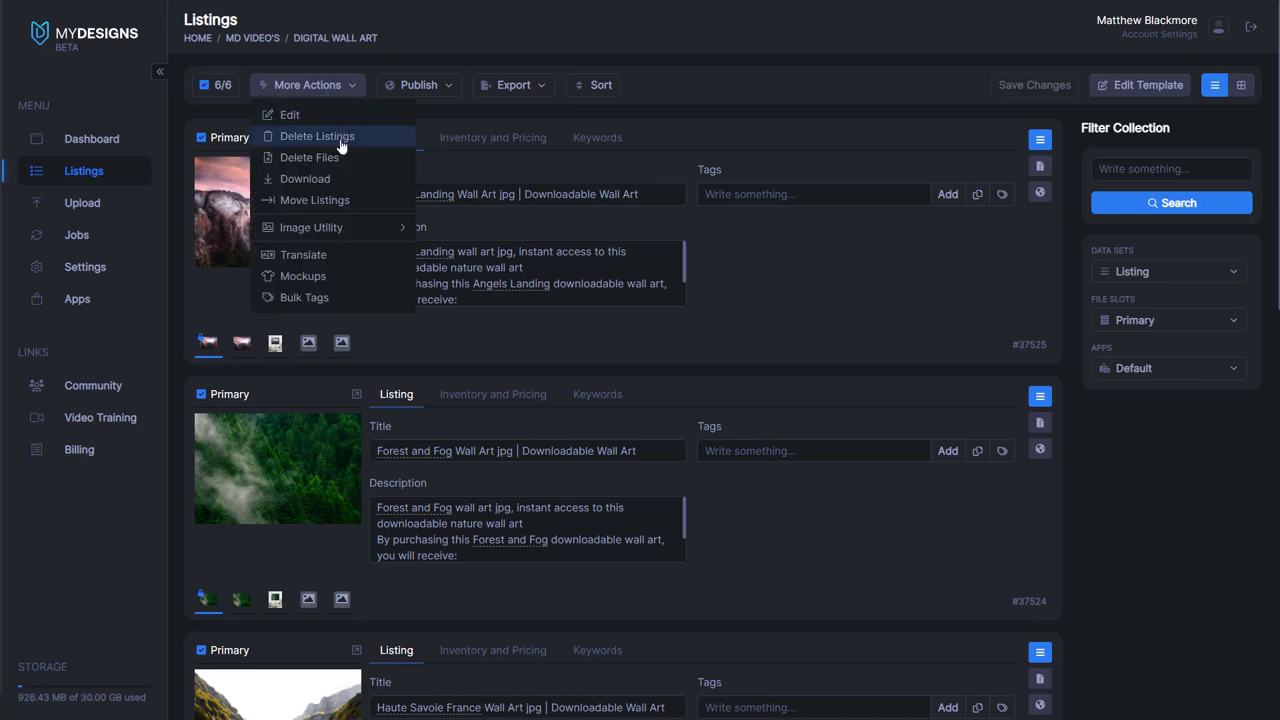
left_click(303, 276)
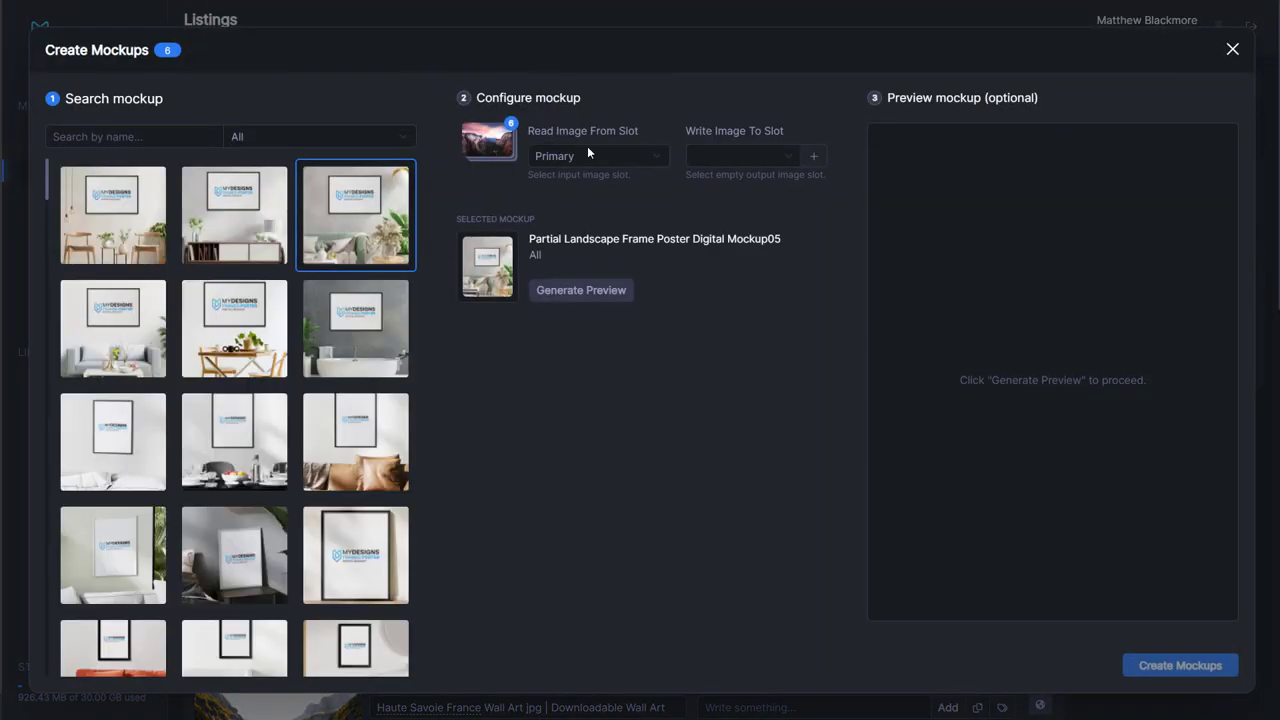
left_click(584, 157)
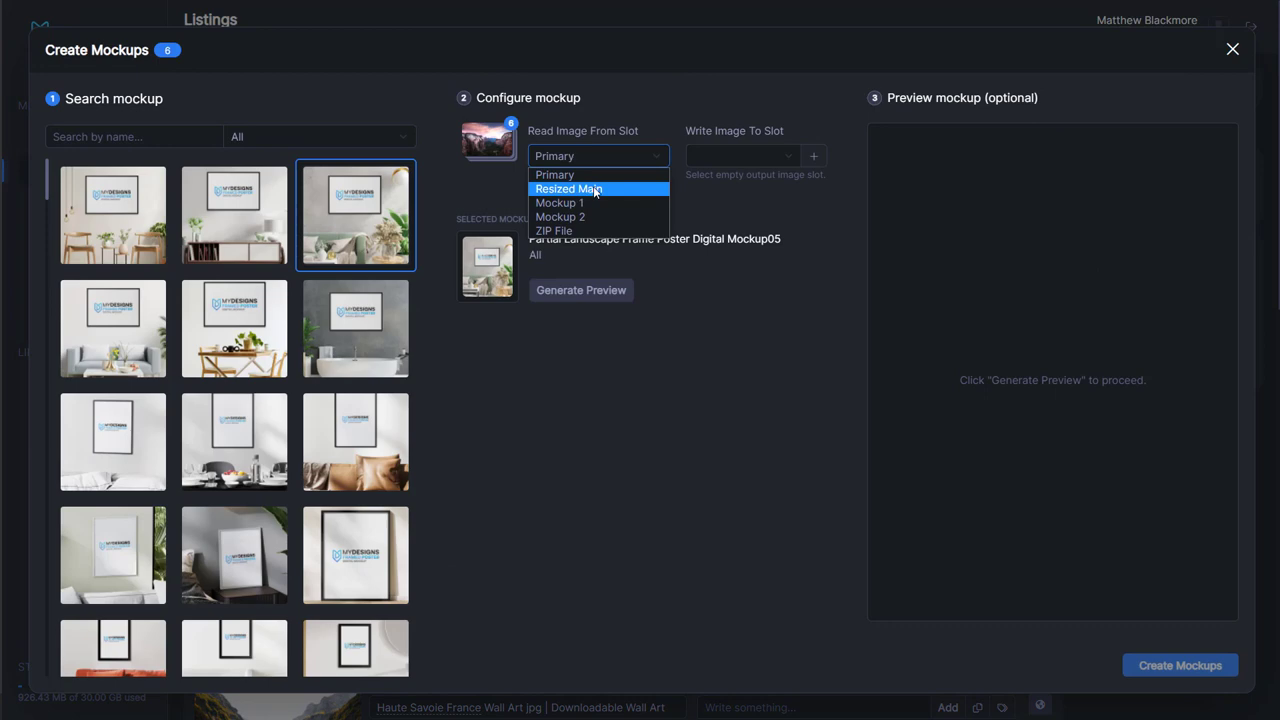
left_click(587, 191)
left_click(746, 152)
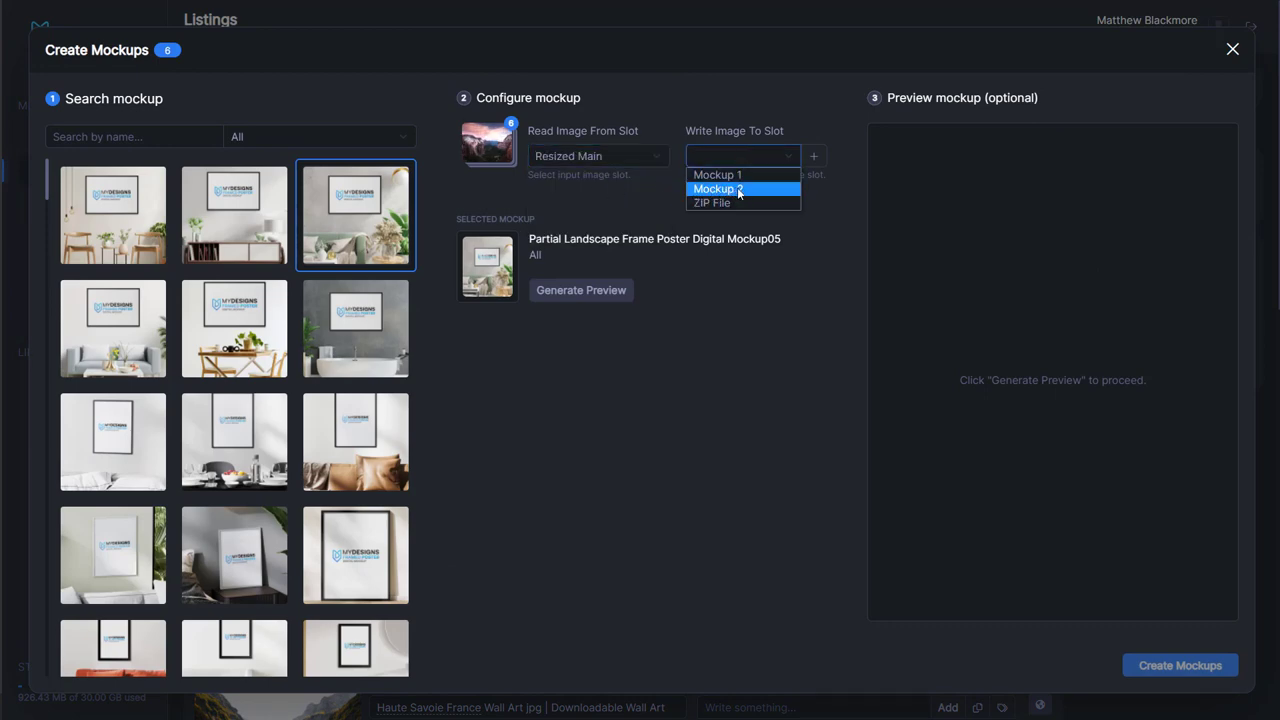
left_click(739, 189)
Limit the mockup search to the Wall Art category and search for 11x14.
left_click(262, 137)
left_click(267, 168)
left_click(174, 136)
type("11x14")
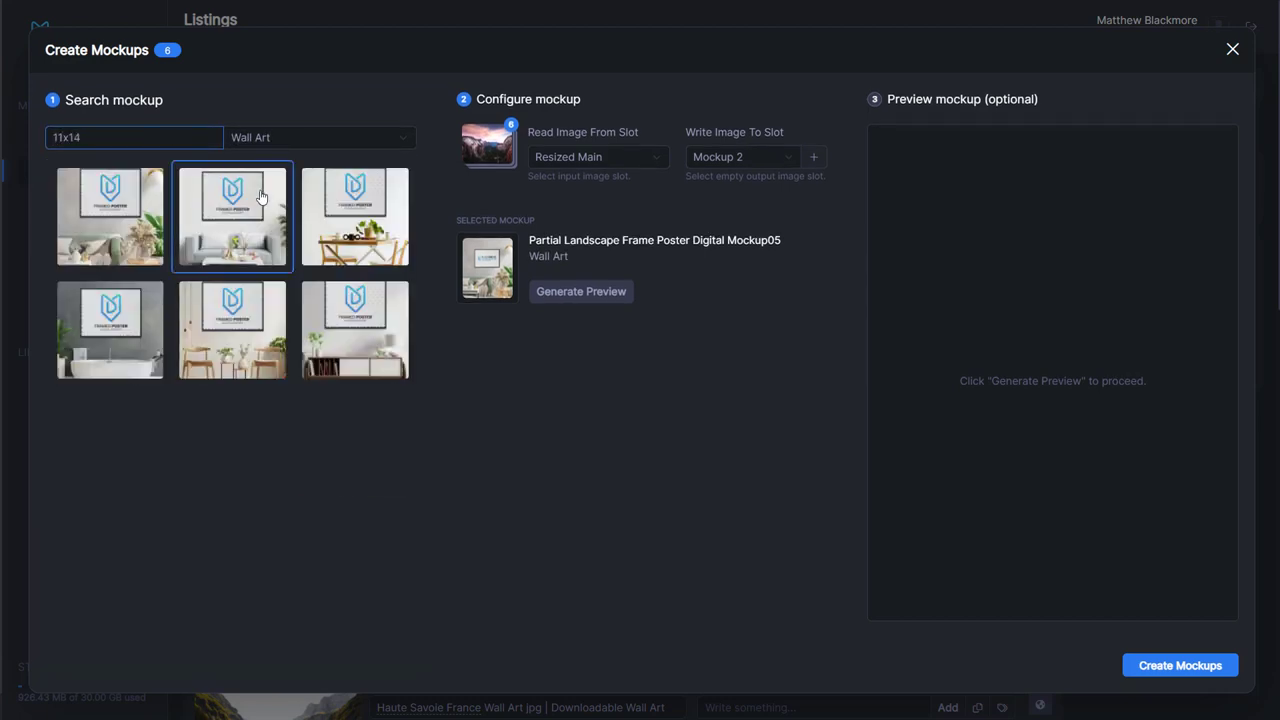
Choose the 11×14 Full Landscape Frame Poster mockup with the bathtub, preview it and create the mockups for all six listings.
left_click(111, 341)
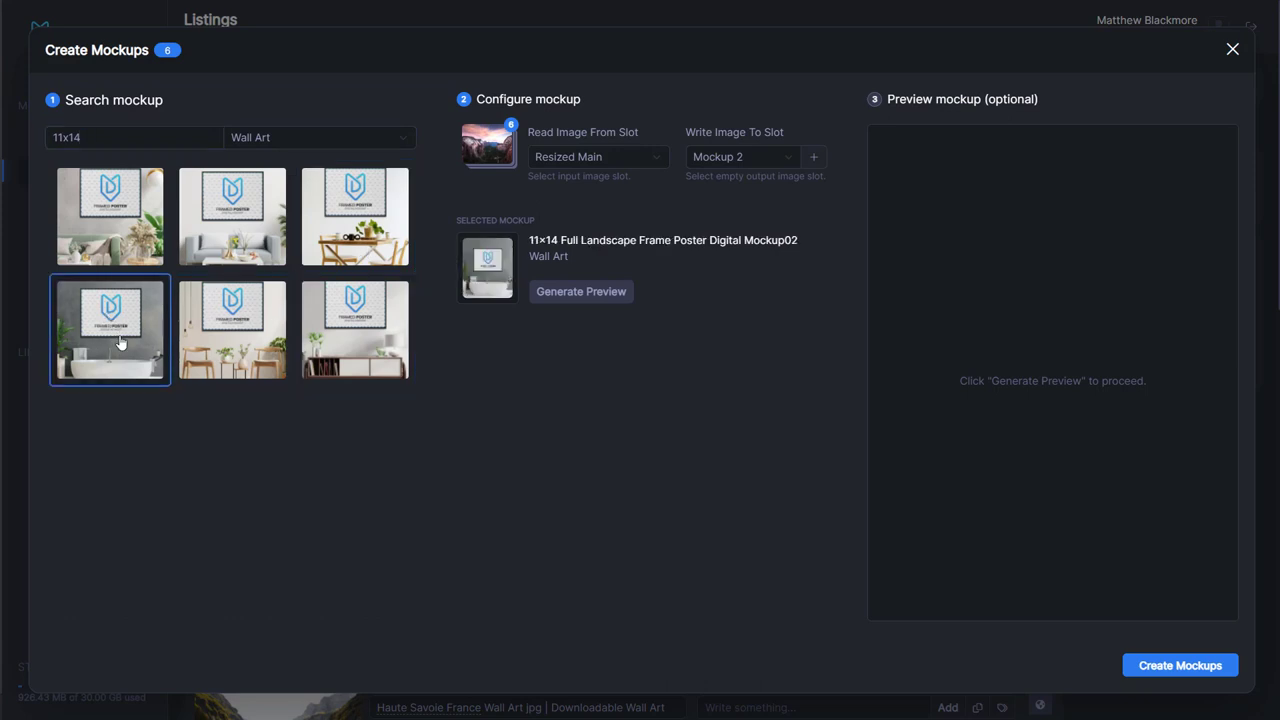
left_click(585, 294)
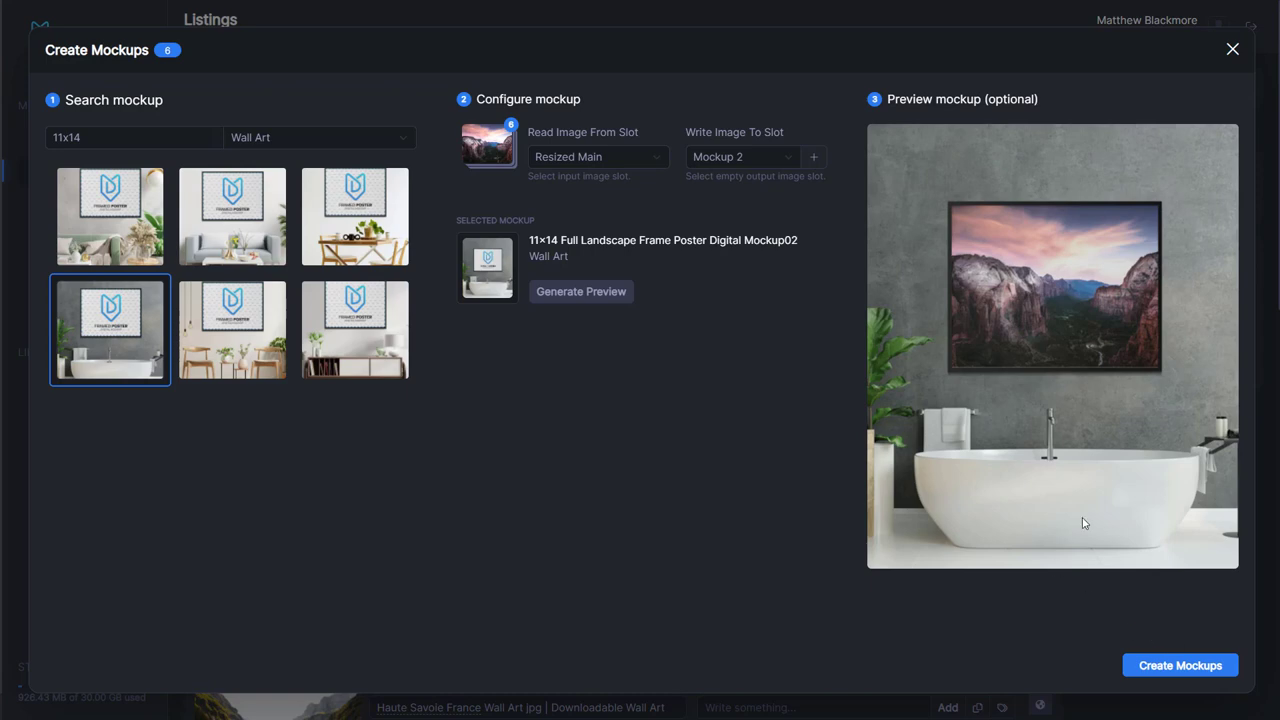
left_click(1176, 674)
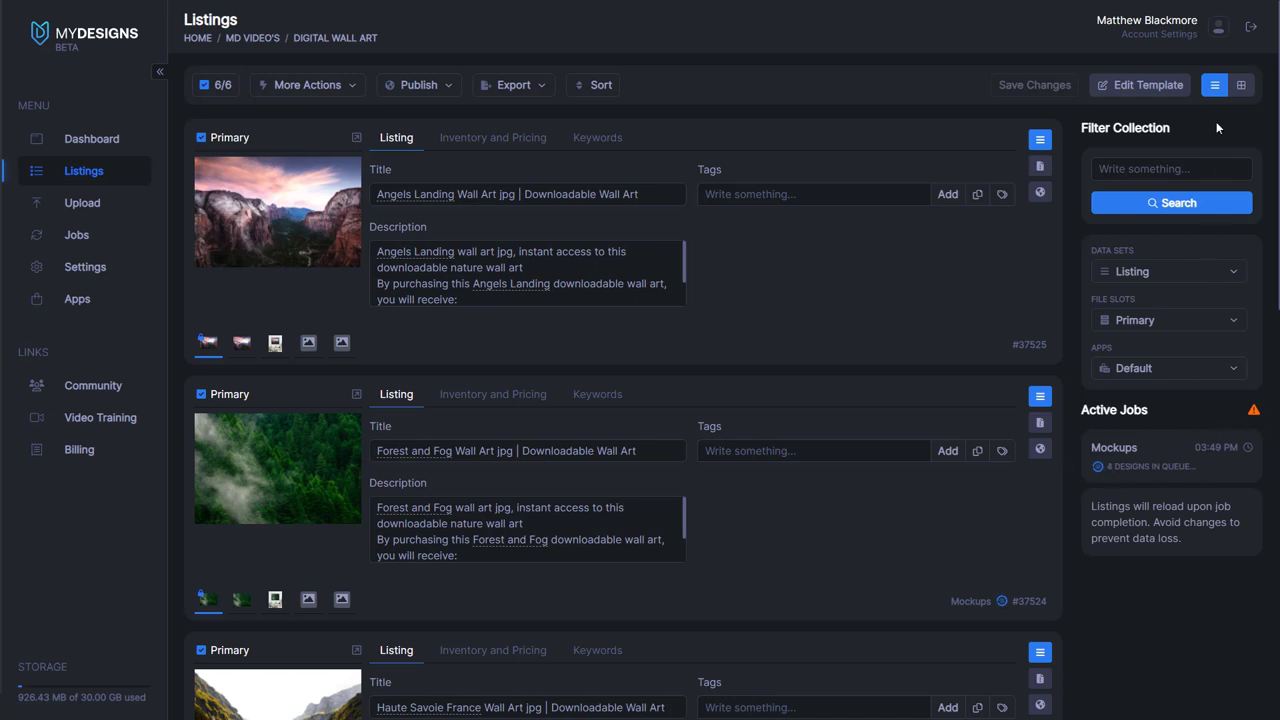
Show the Mockup 2 file slot in the grid layout and review the bathtub mockups of all listings.
left_click(1241, 86)
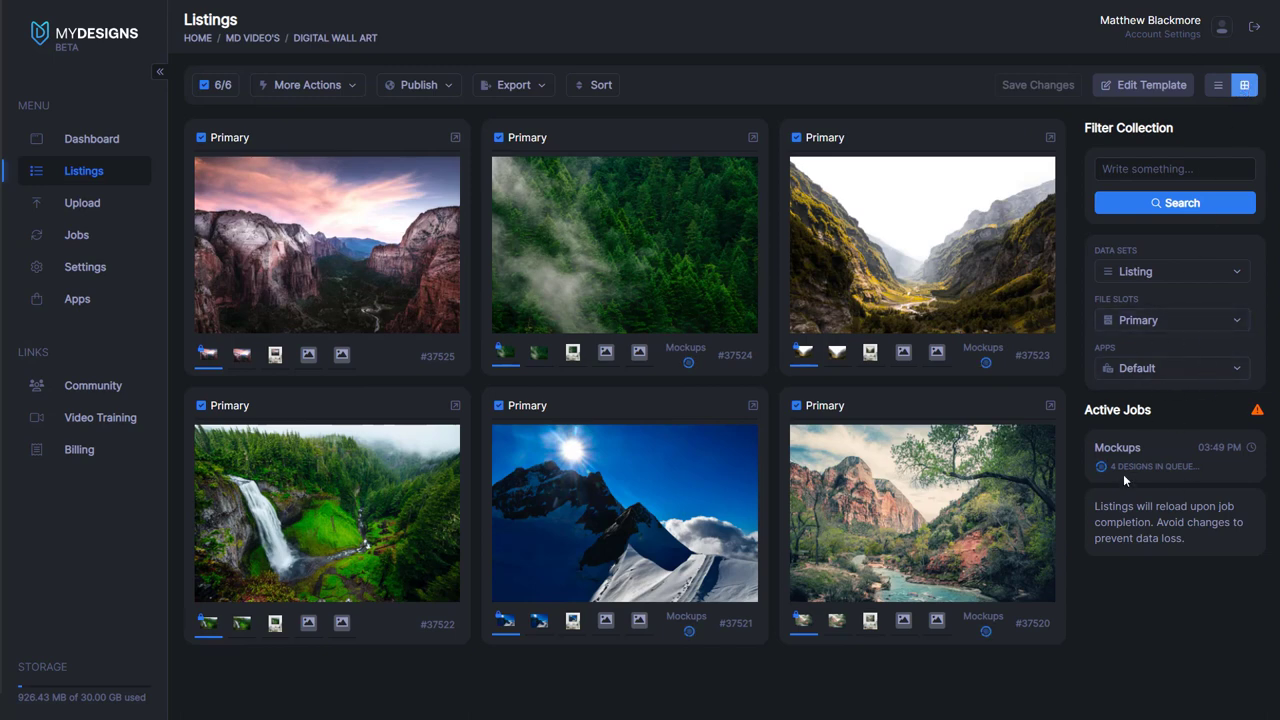
left_click(1175, 326)
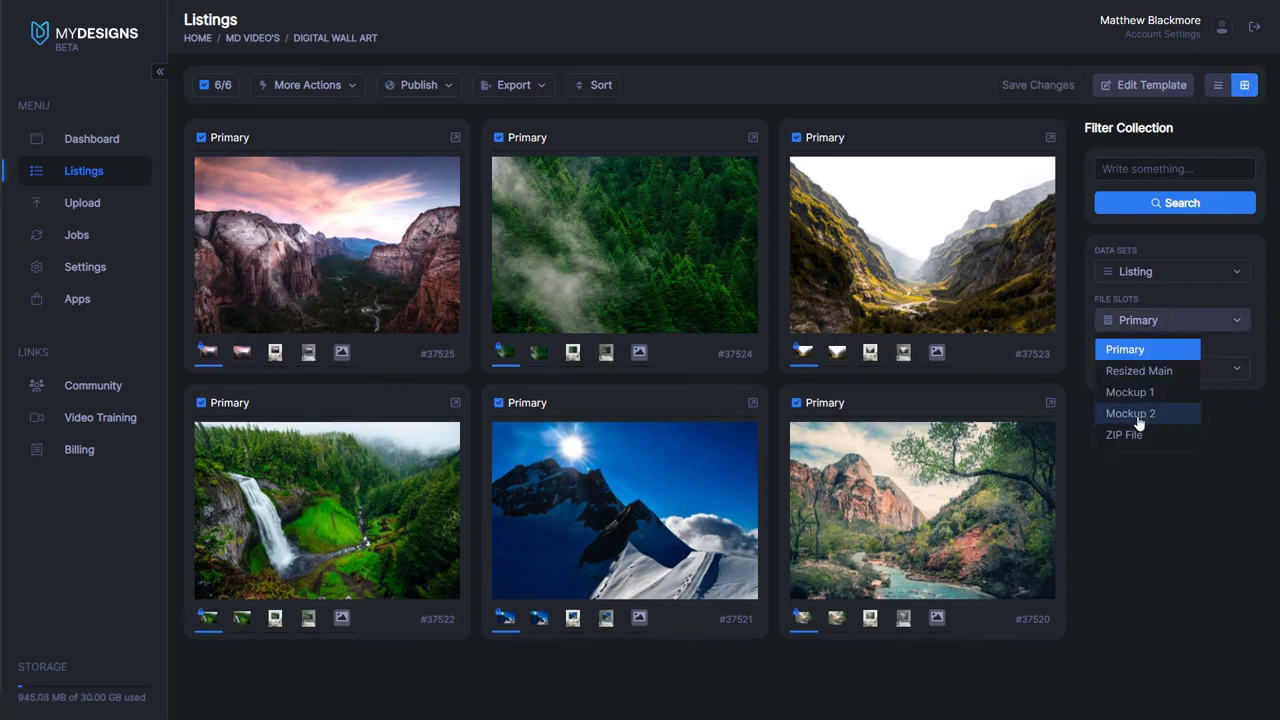
left_click(1145, 418)
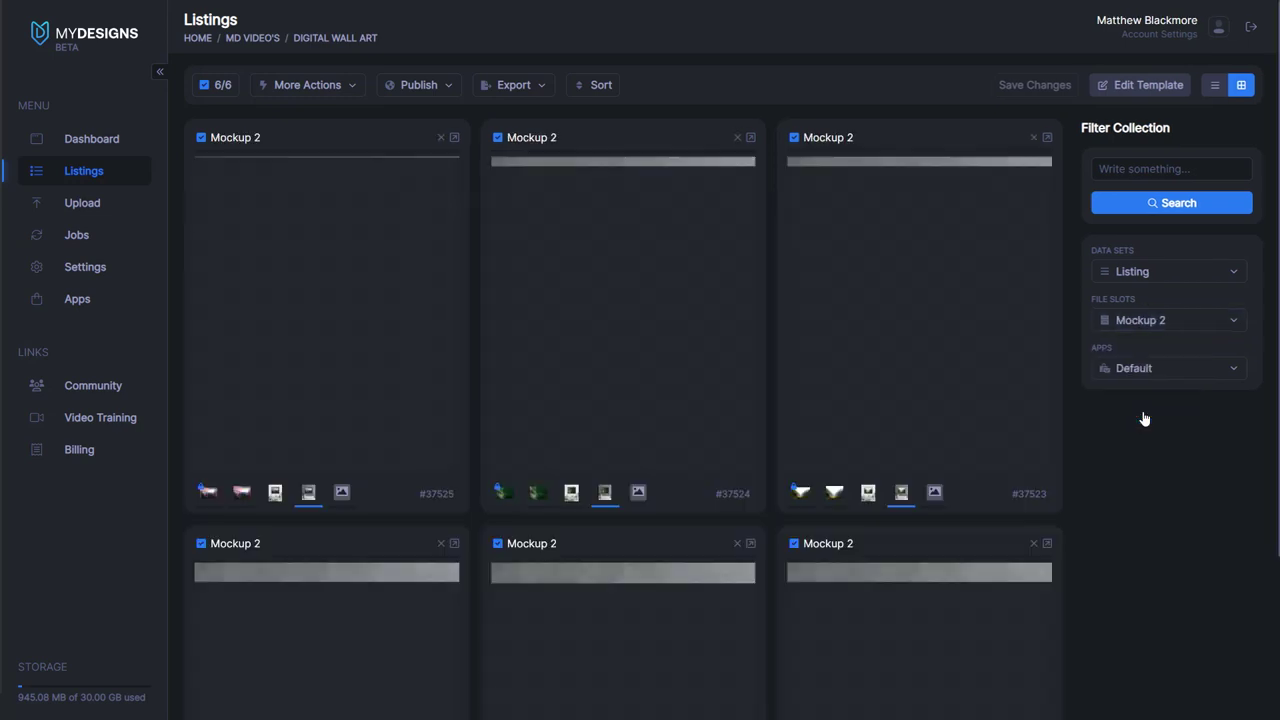
scroll(880, 346, "down", 3)
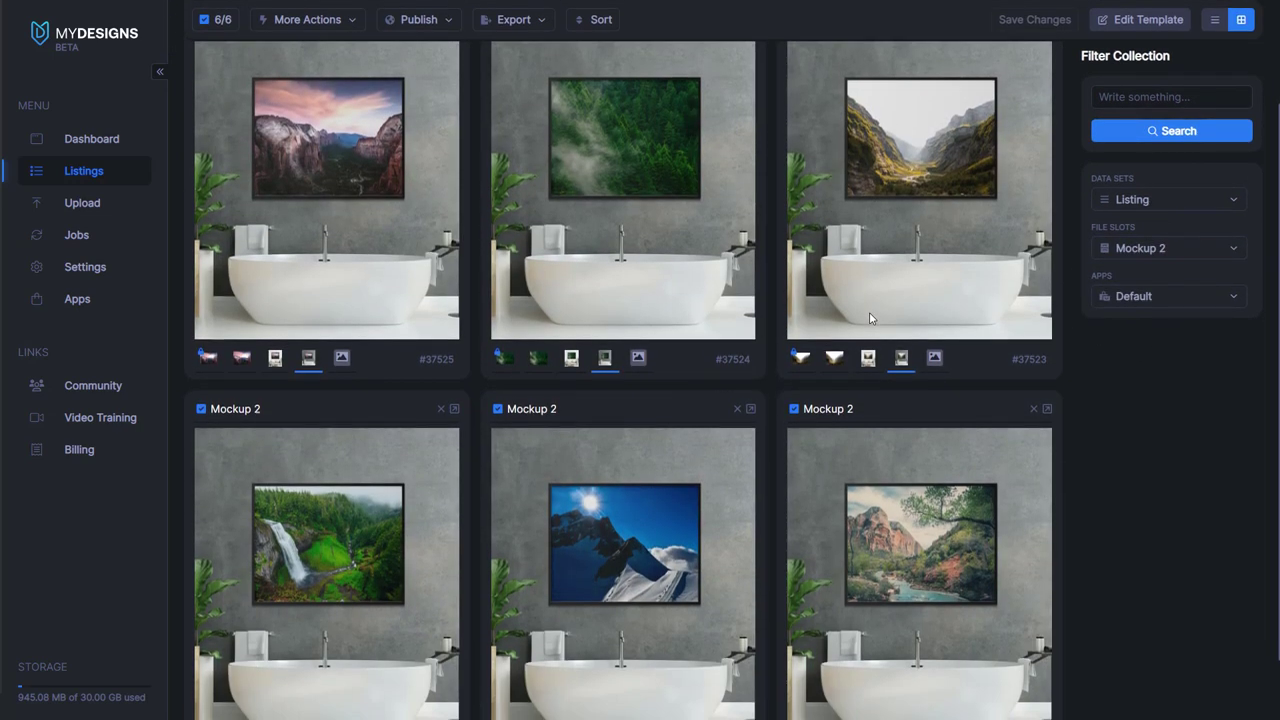
scroll(849, 346, "up", 1)
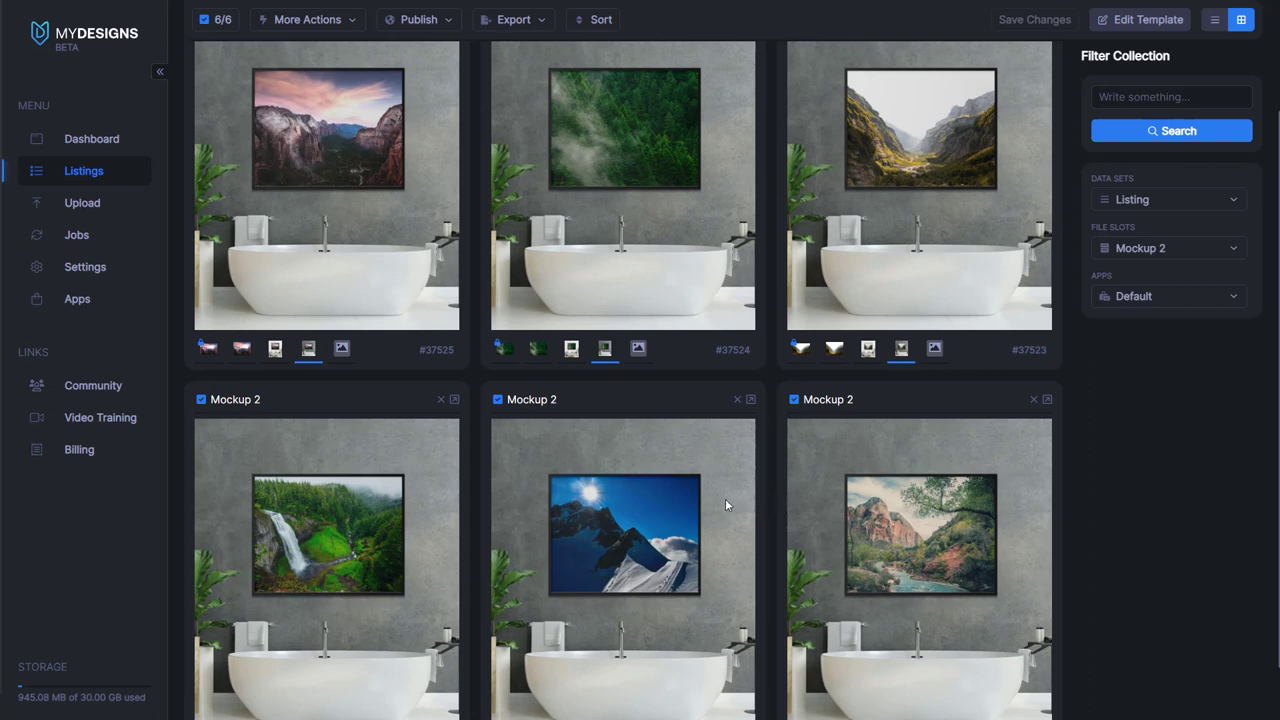
scroll(665, 484, "up", 2)
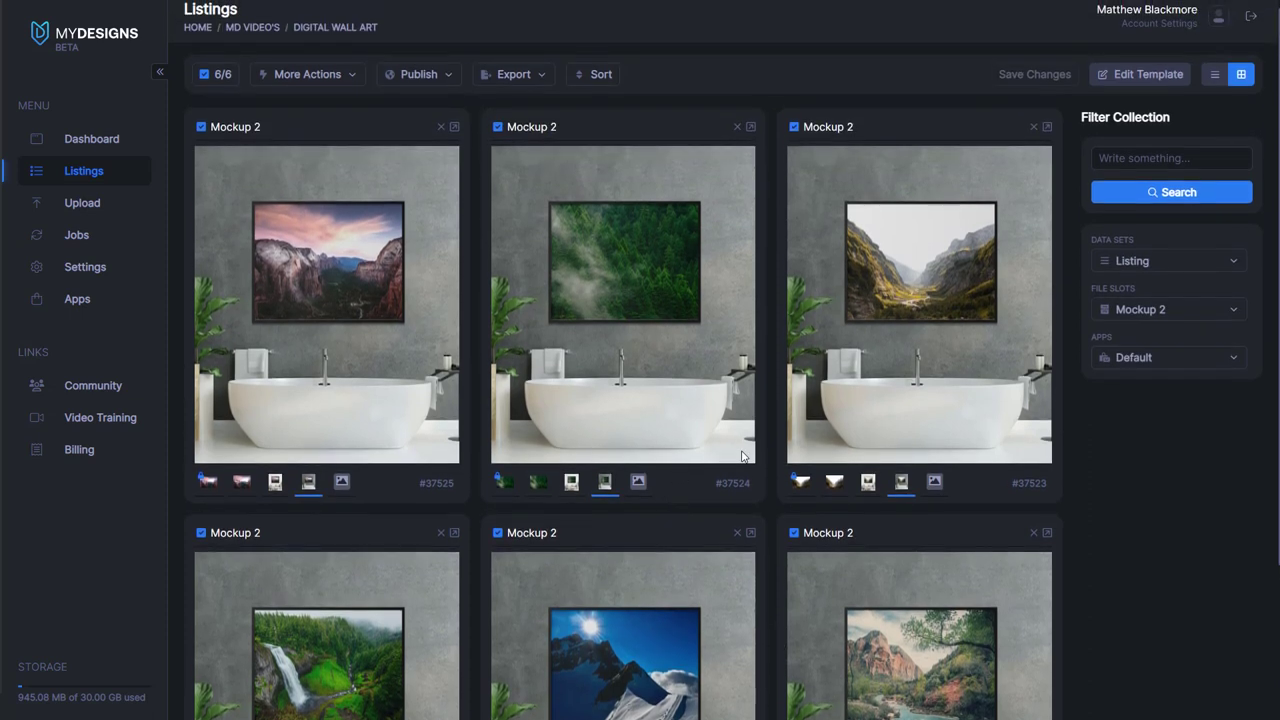
scroll(733, 447, "down", 3)
scroll(735, 435, "up", 2)
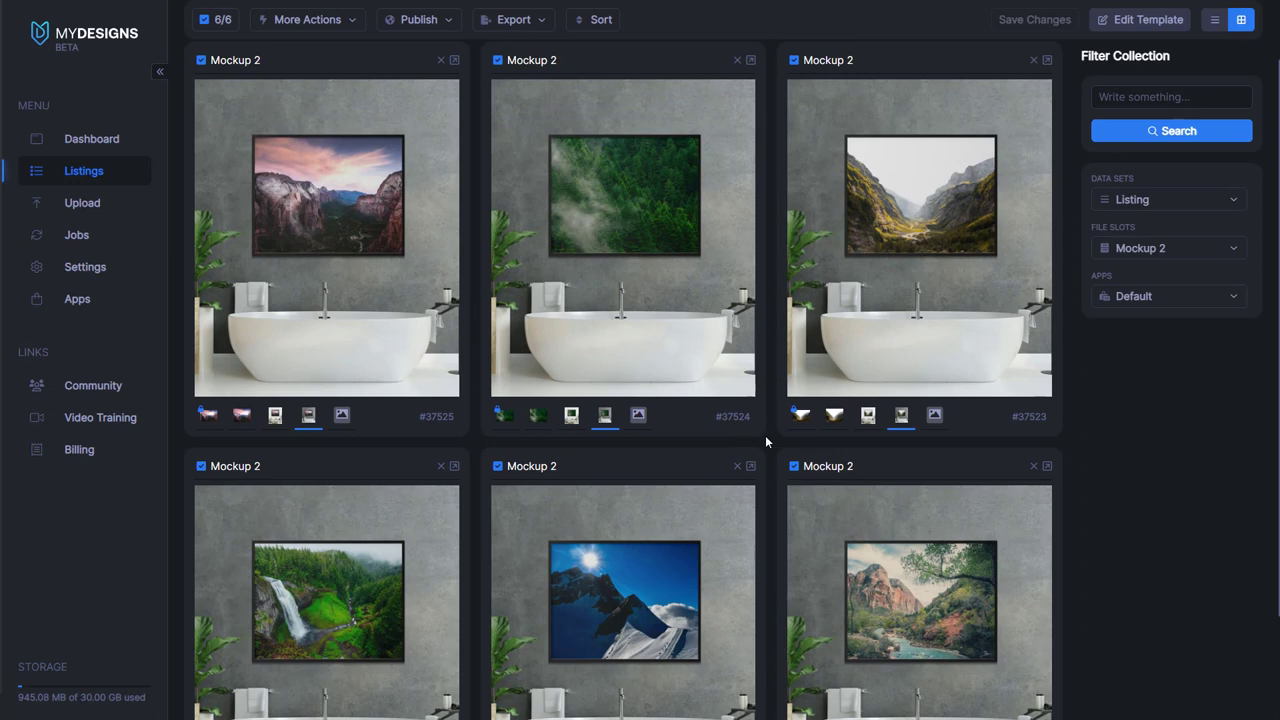
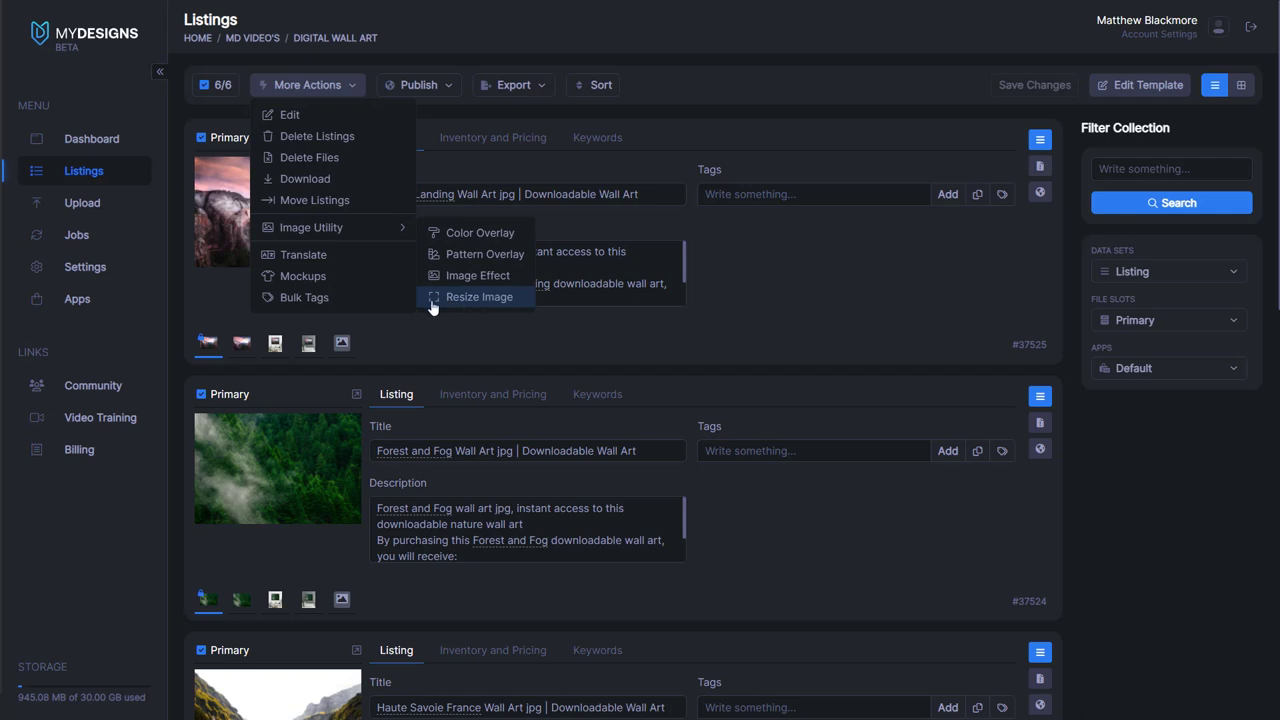
Start resizing the images of the six selected listings from the Resized Main slot into the ZIP File slot.
mouse_move(380, 227)
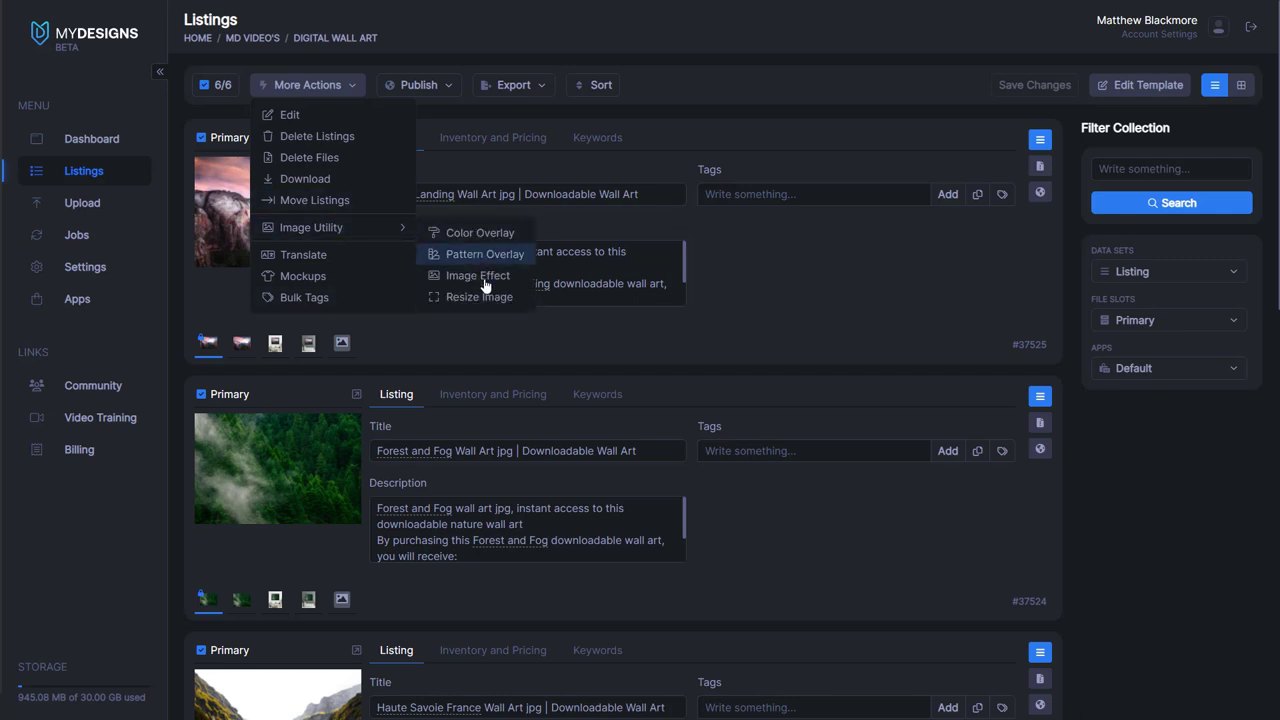
left_click(473, 295)
left_click(530, 118)
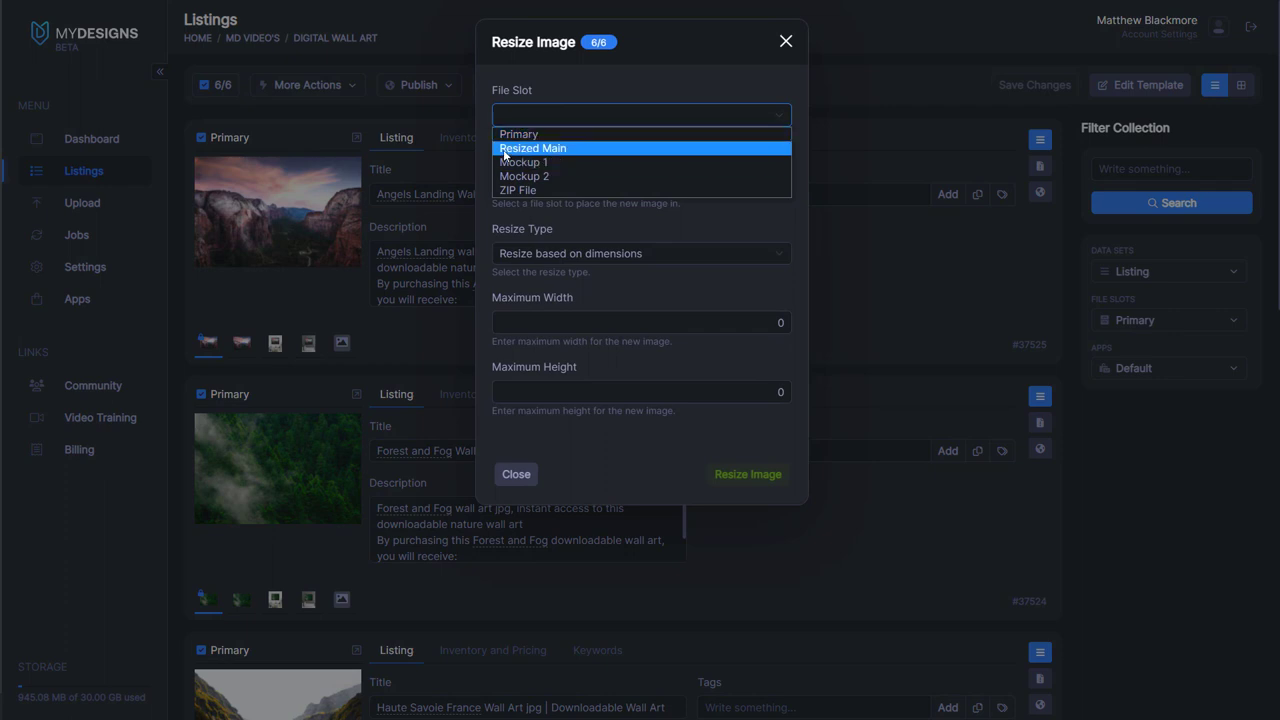
left_click(545, 150)
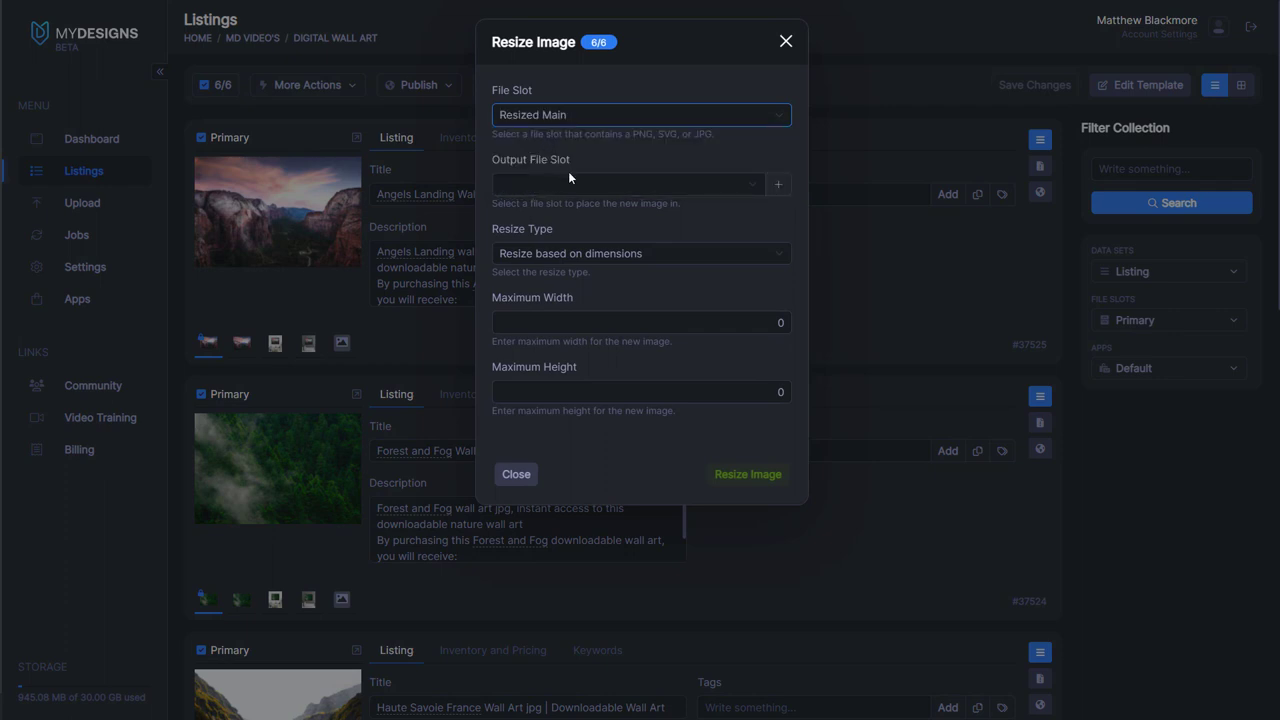
left_click(557, 183)
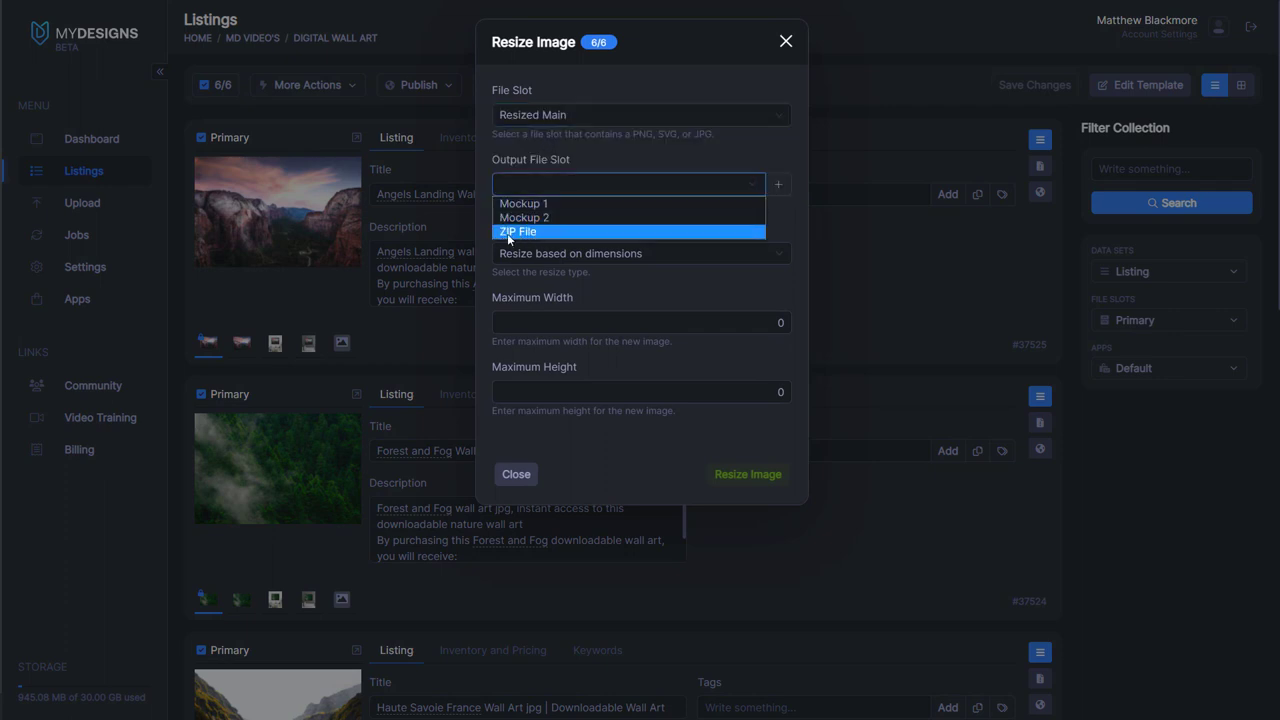
left_click(545, 233)
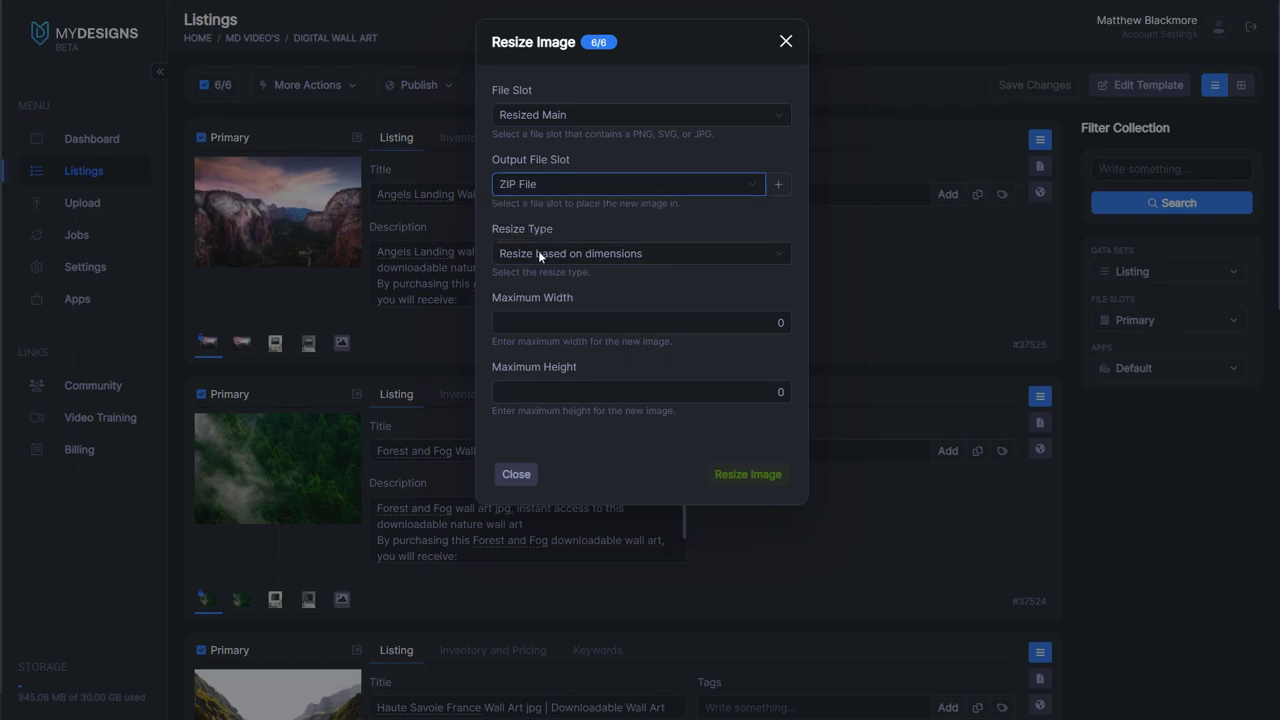
Set the resize type to resize based on aspect ratio and enable zipping of the resized files.
left_click(538, 253)
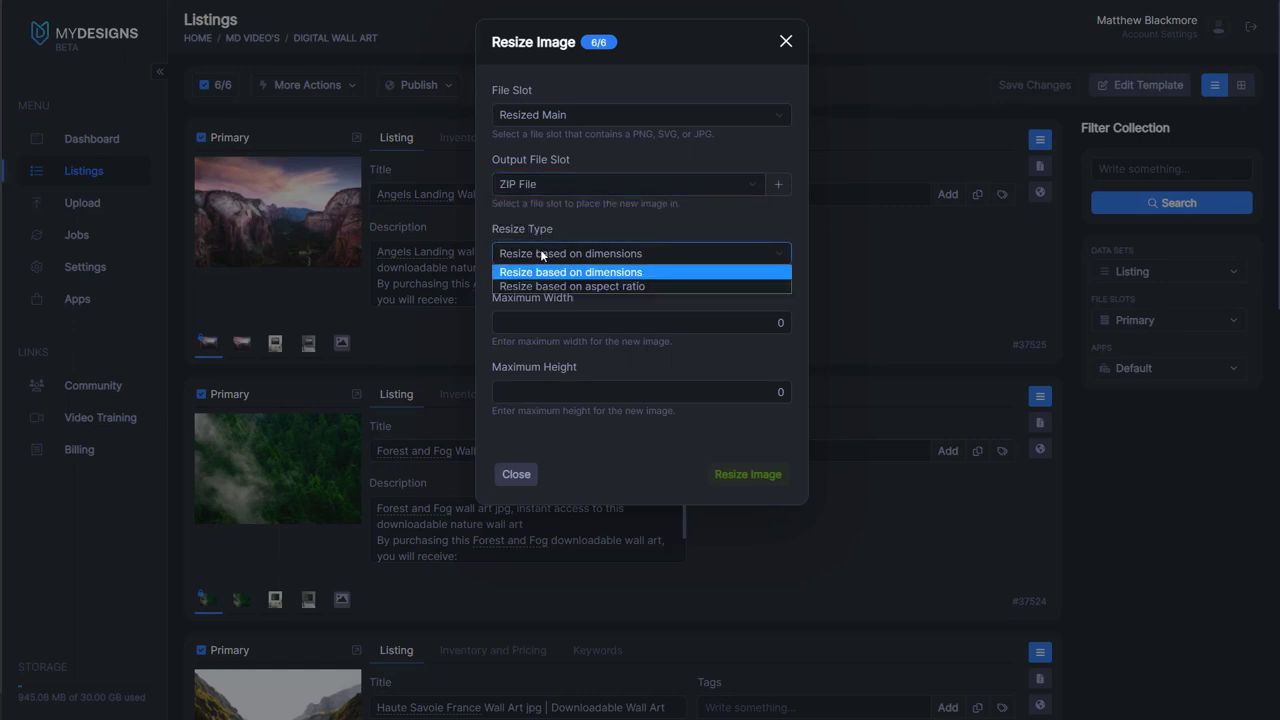
left_click(624, 286)
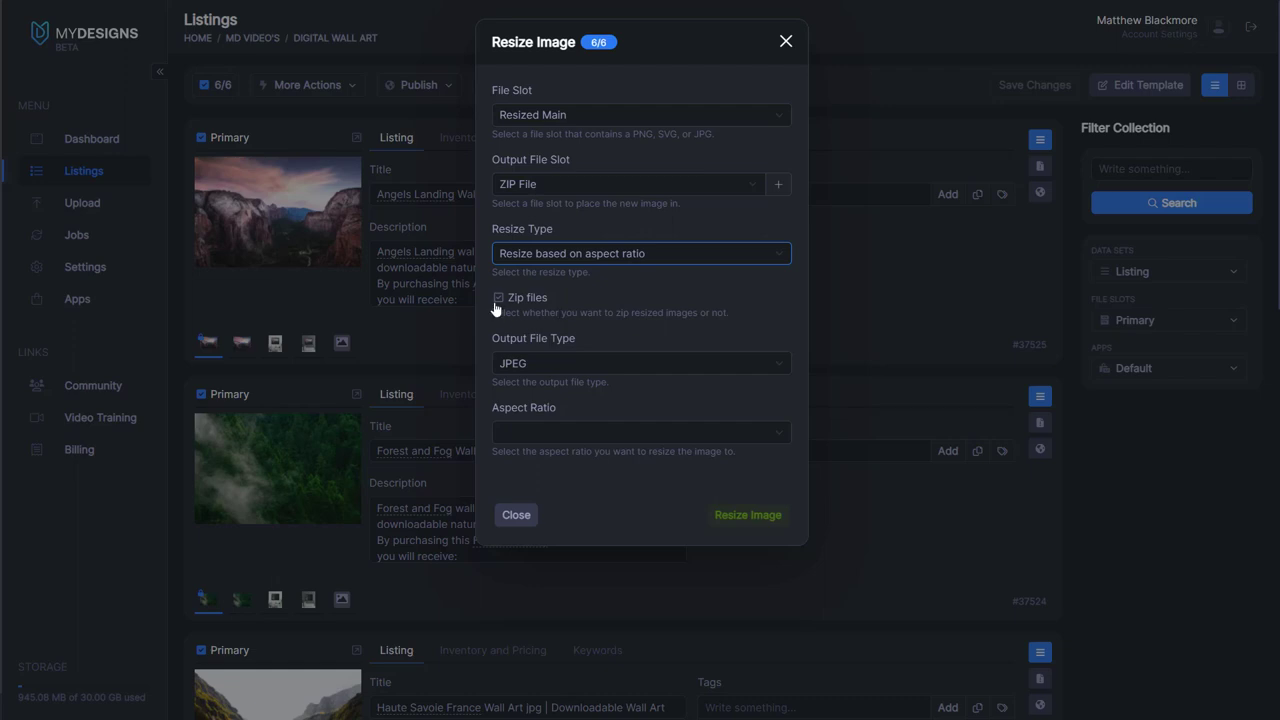
left_click(499, 300)
left_click(516, 301)
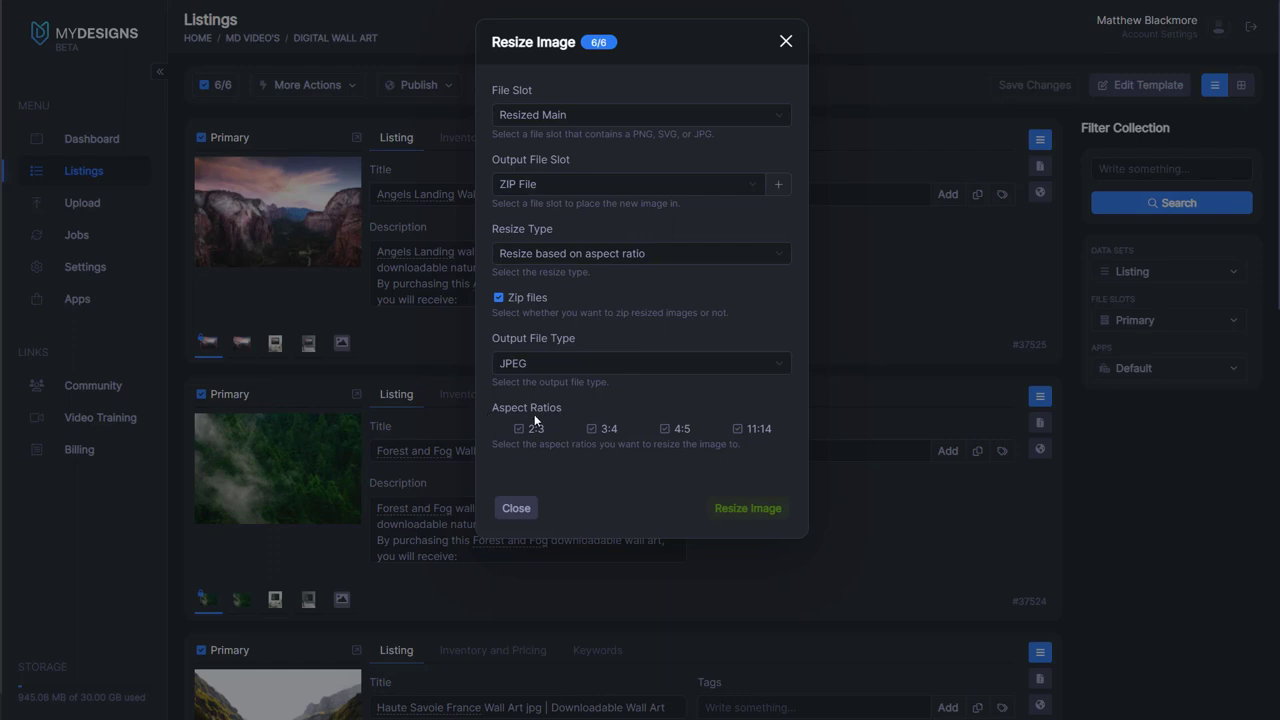
Include the 2:3, 3:4, 4:5 and 11:14 aspect ratios and keep JPEG as the output file type.
left_click(518, 430)
left_click(591, 430)
left_click(665, 430)
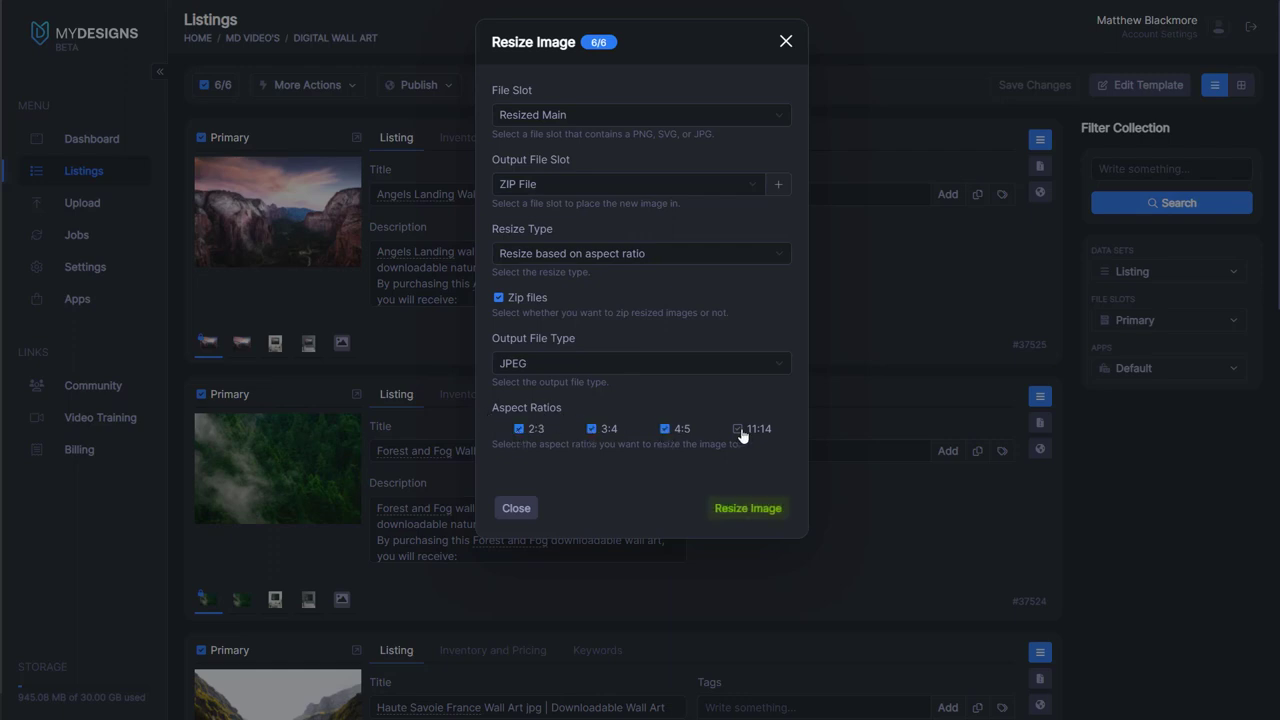
left_click(739, 430)
left_click(551, 364)
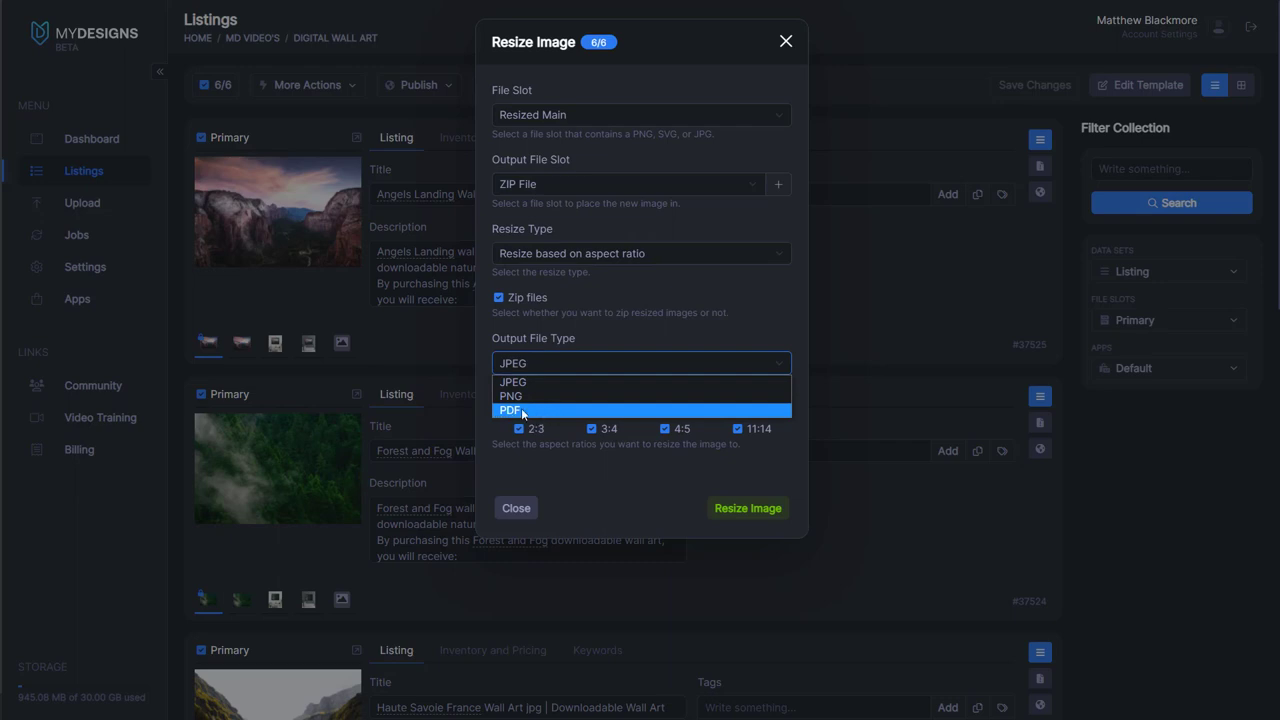
left_click(529, 382)
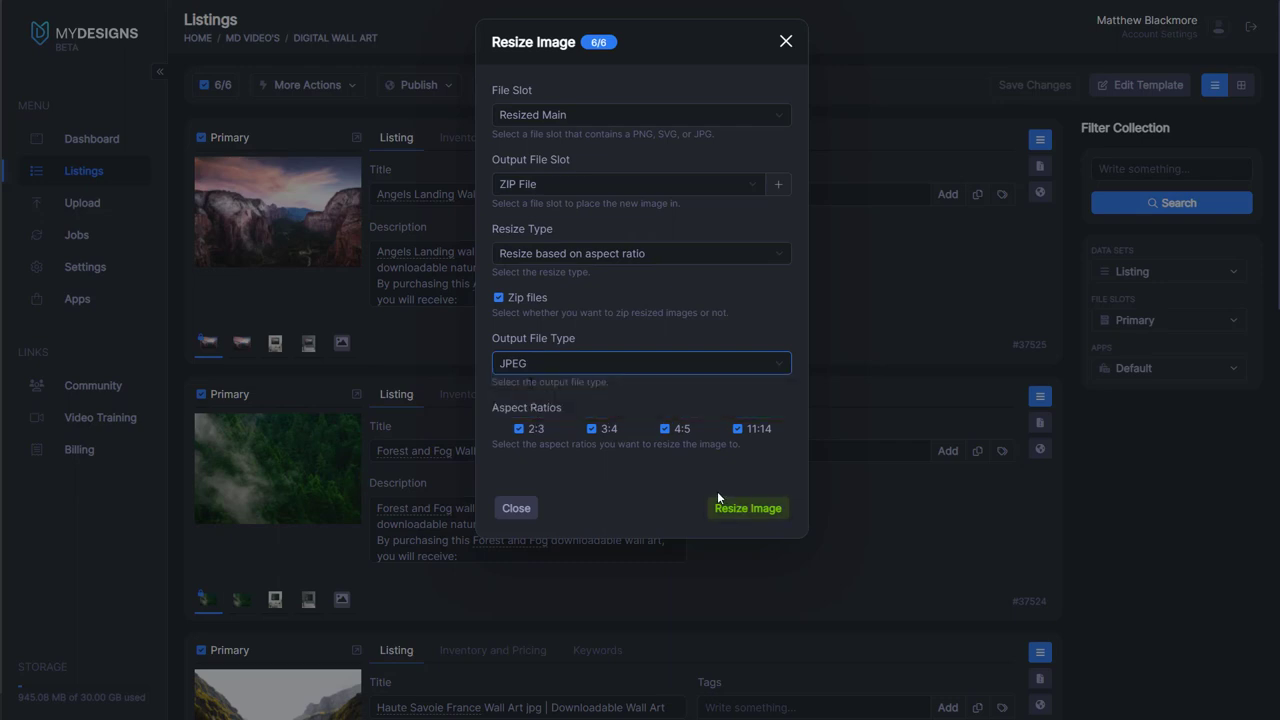
Run the image resize and confirm it for the six listings.
left_click(730, 510)
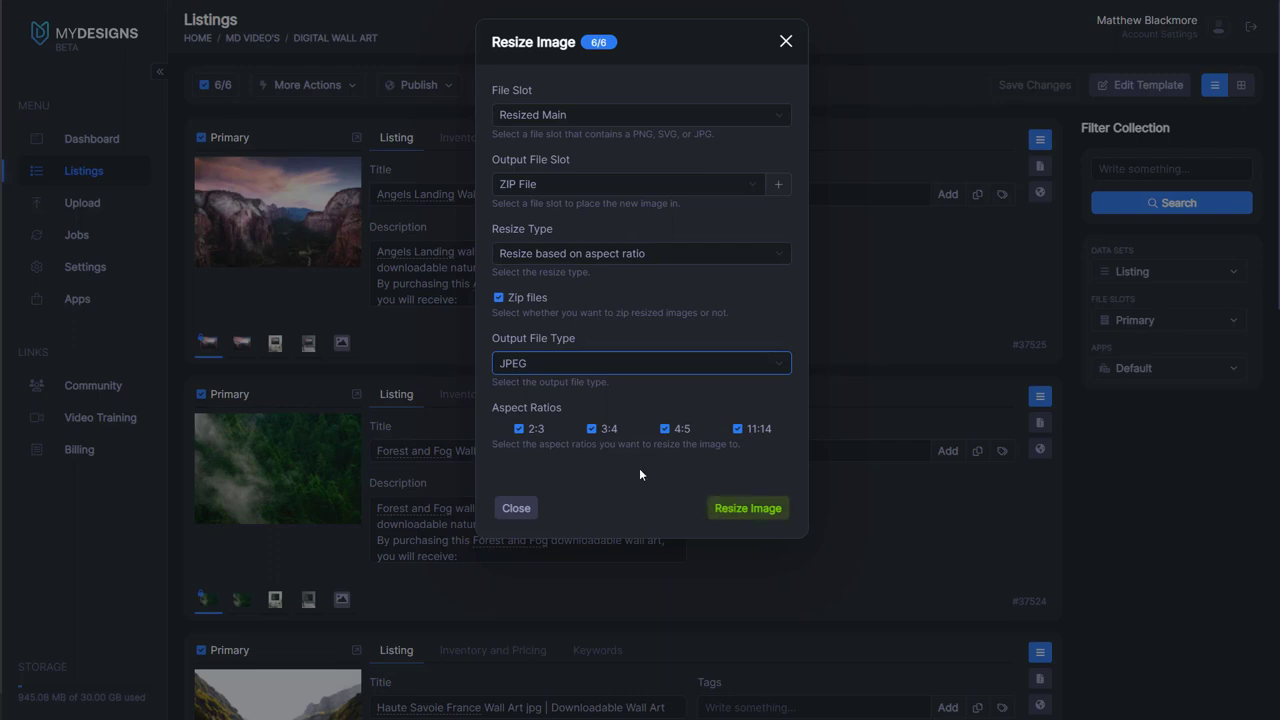
left_click(740, 508)
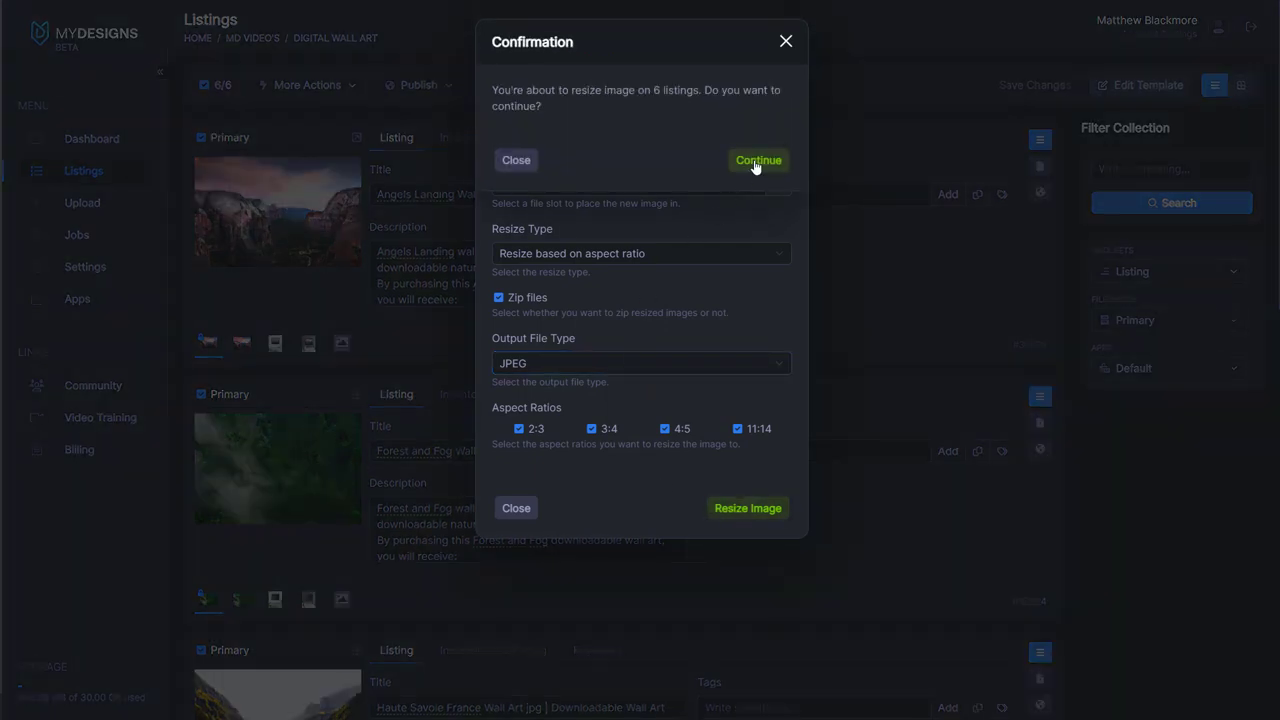
left_click(757, 161)
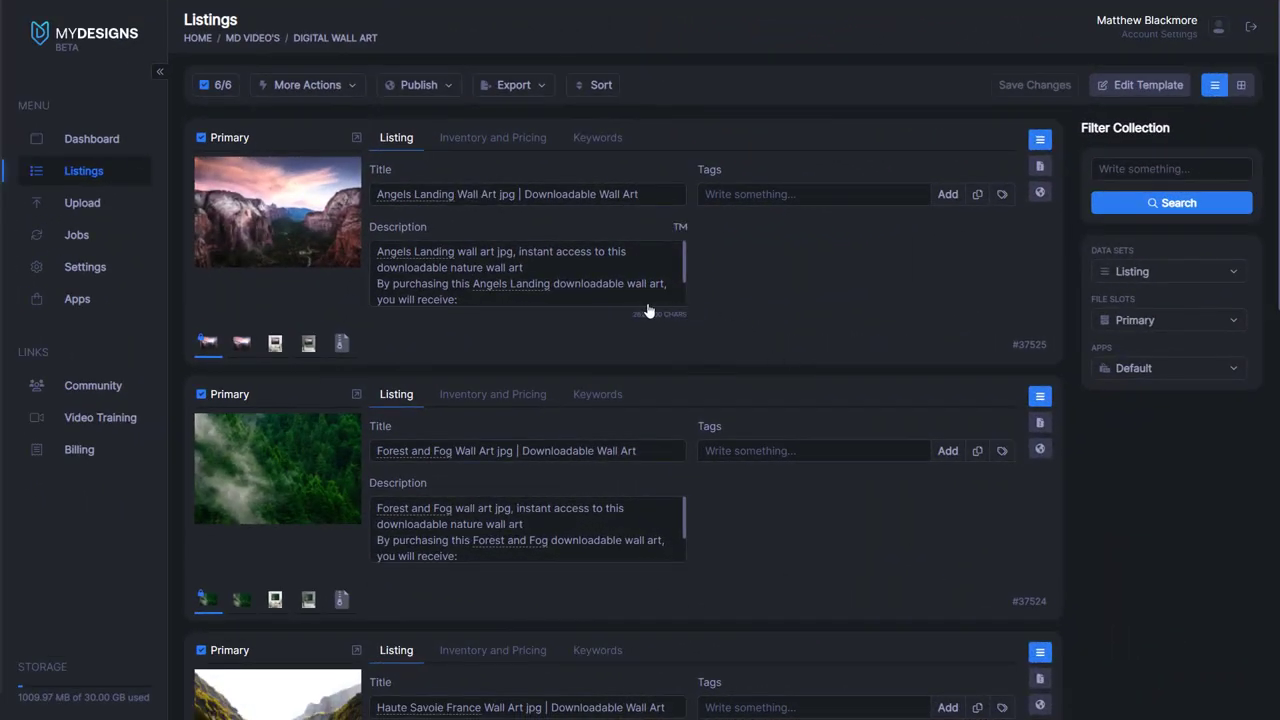
Show the ZIP File slot of the Angels Landing and Forest and Fog listings and download the Angels Landing ZIP.
left_click(341, 345)
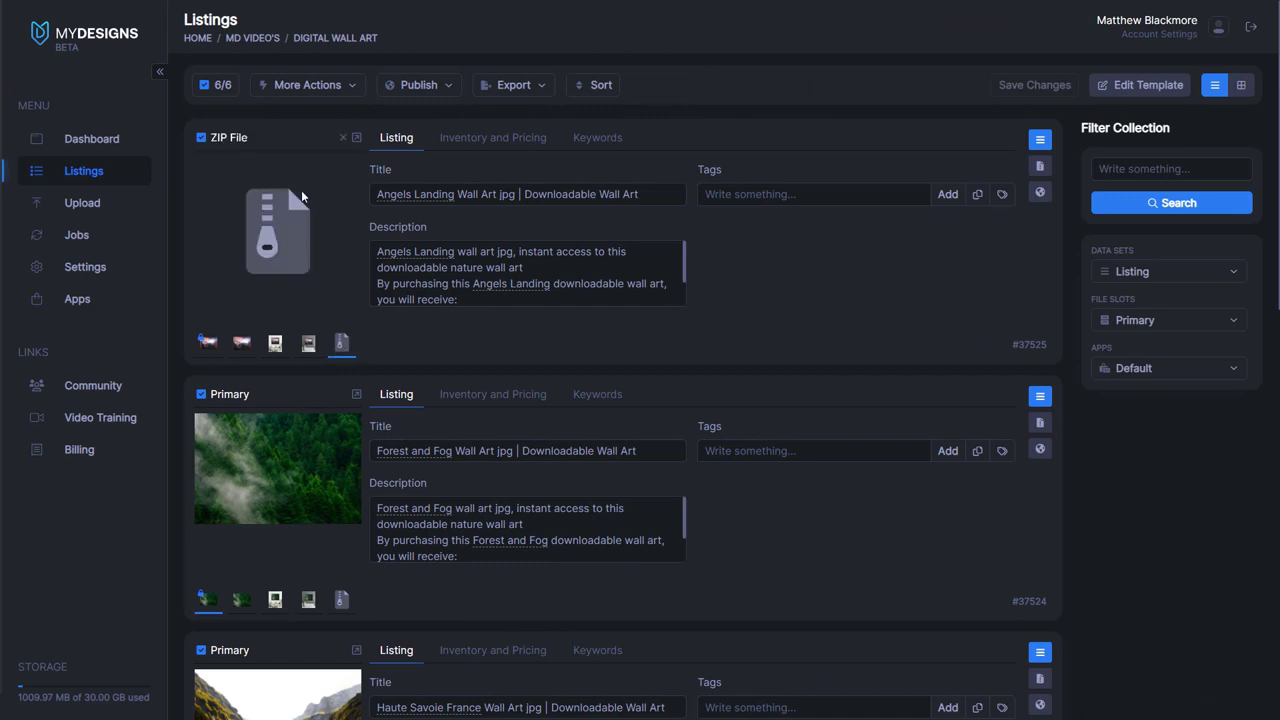
left_click(341, 599)
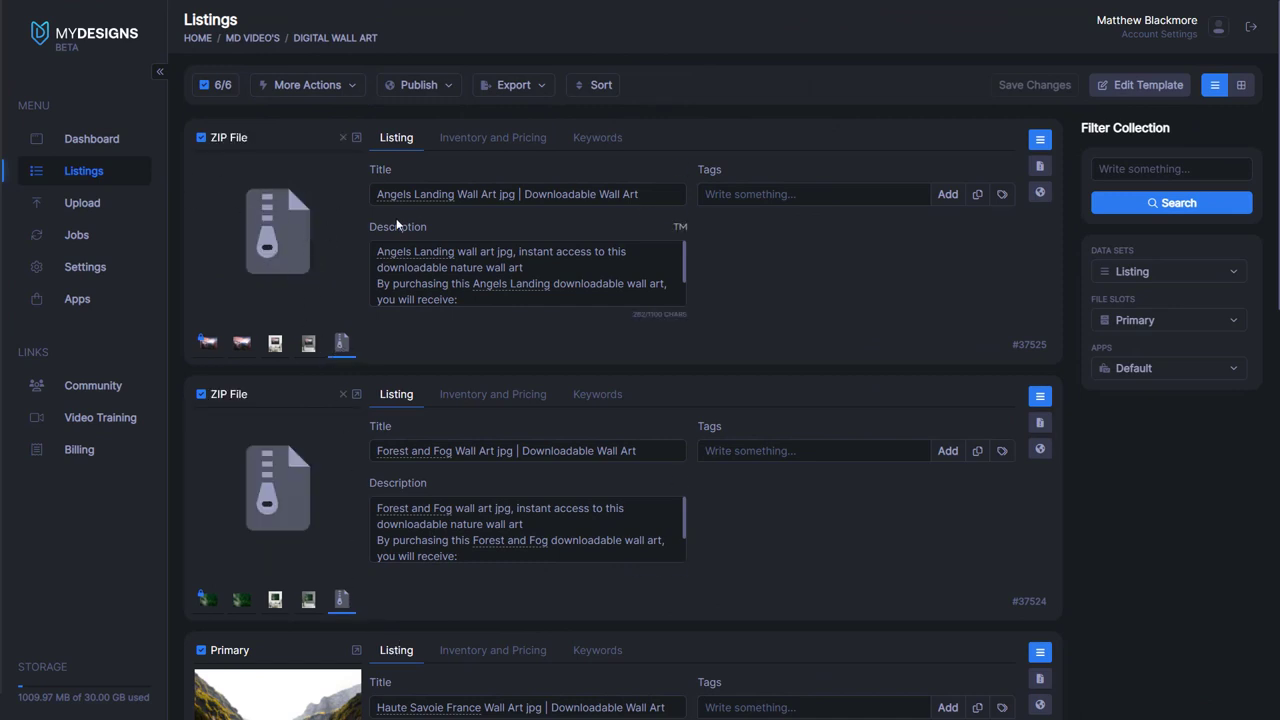
left_click(356, 140)
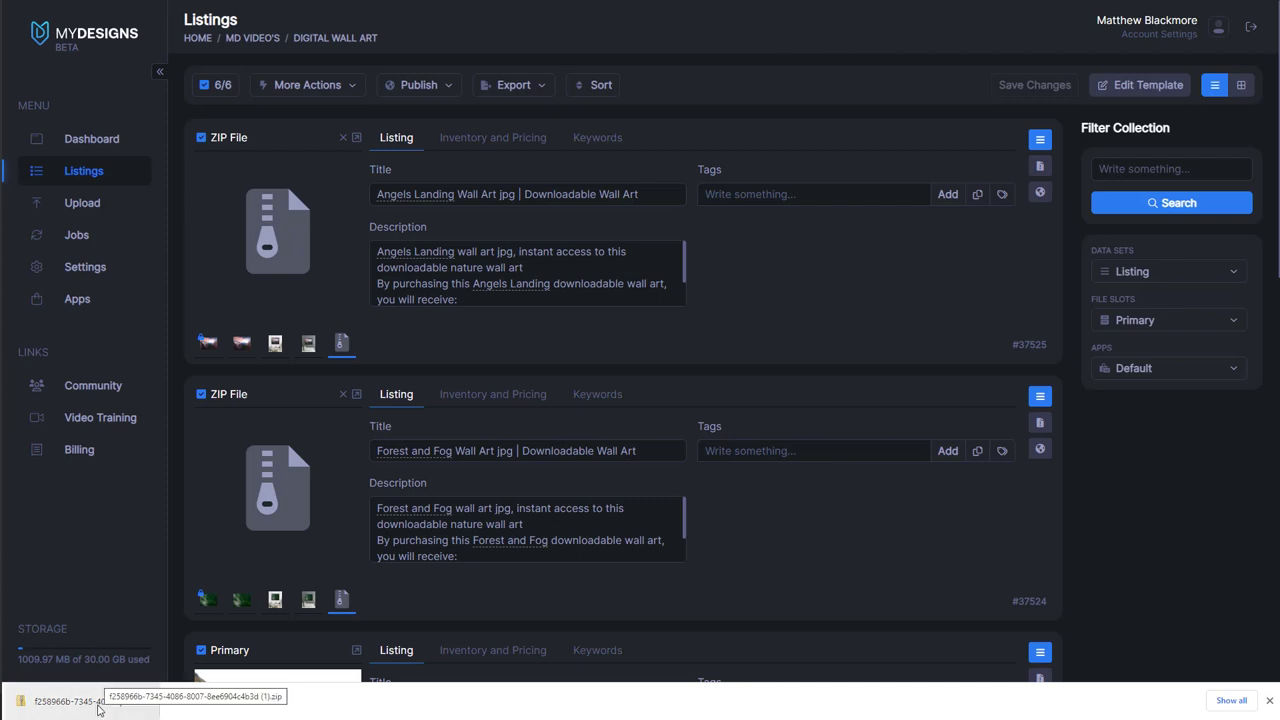
Open the downloaded Angels Landing ZIP and view its 2-3 Ratio image.
left_click(98, 706)
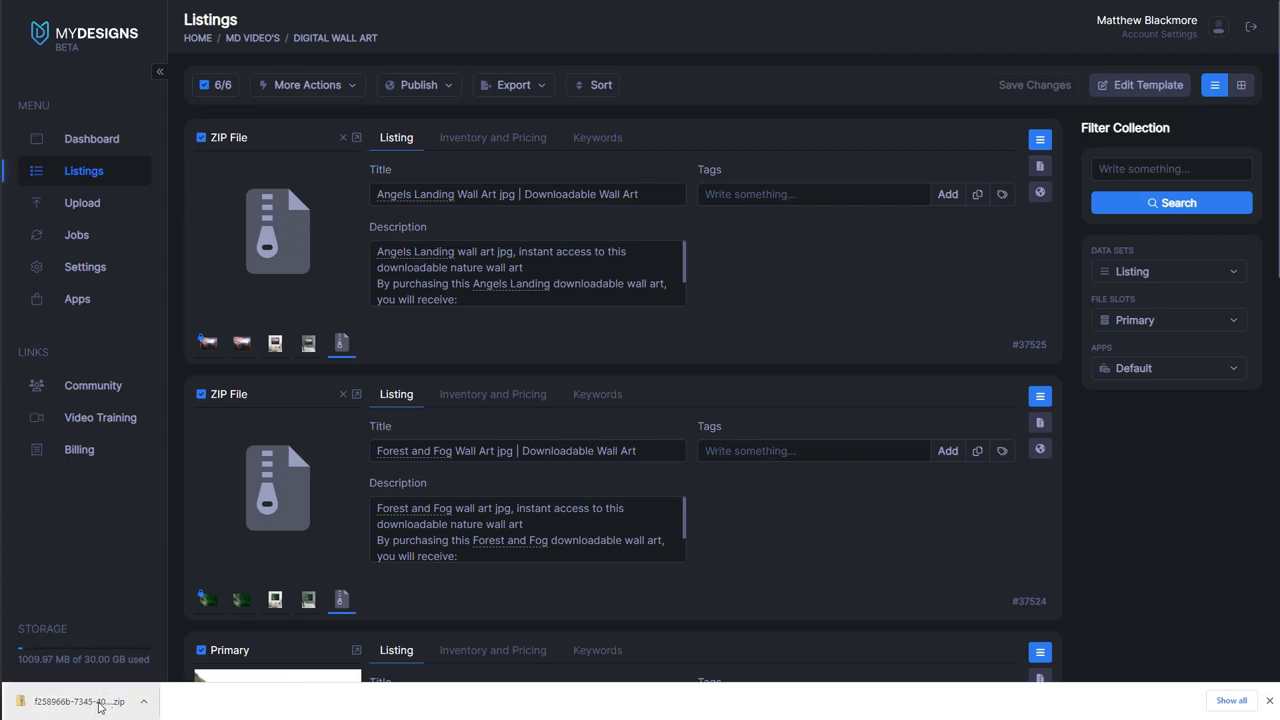
left_click(98, 706)
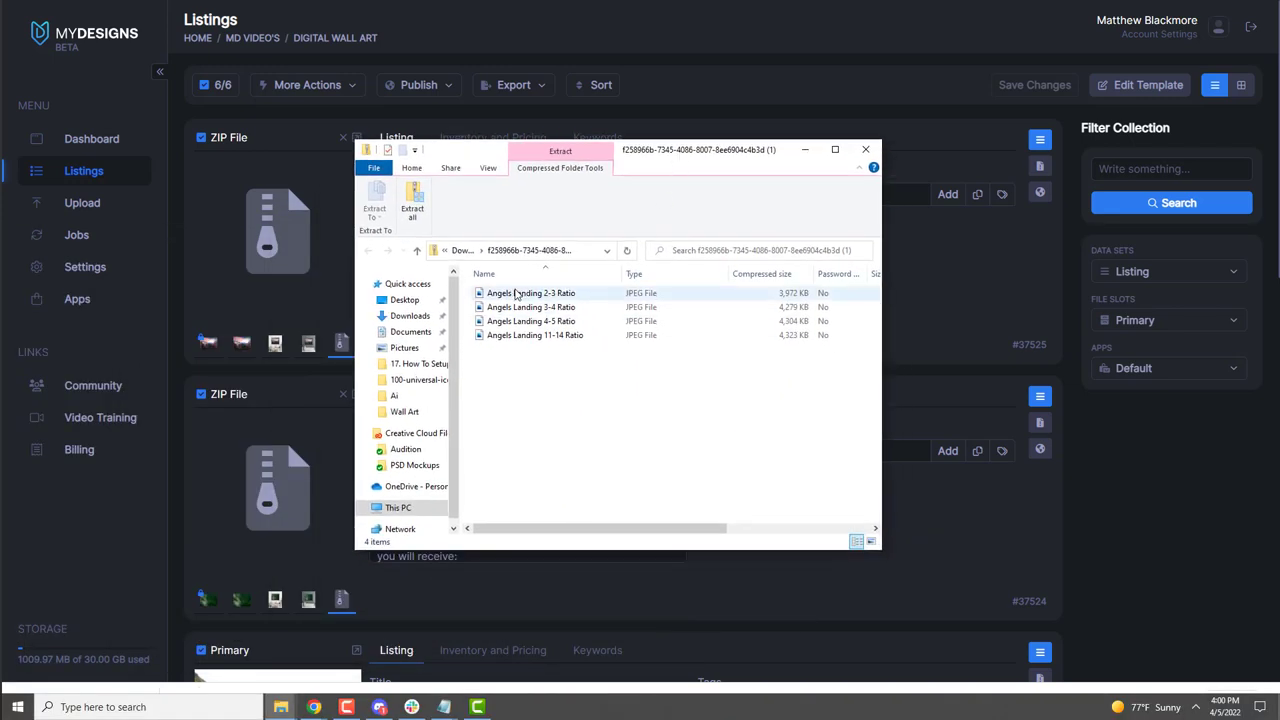
left_click(533, 296)
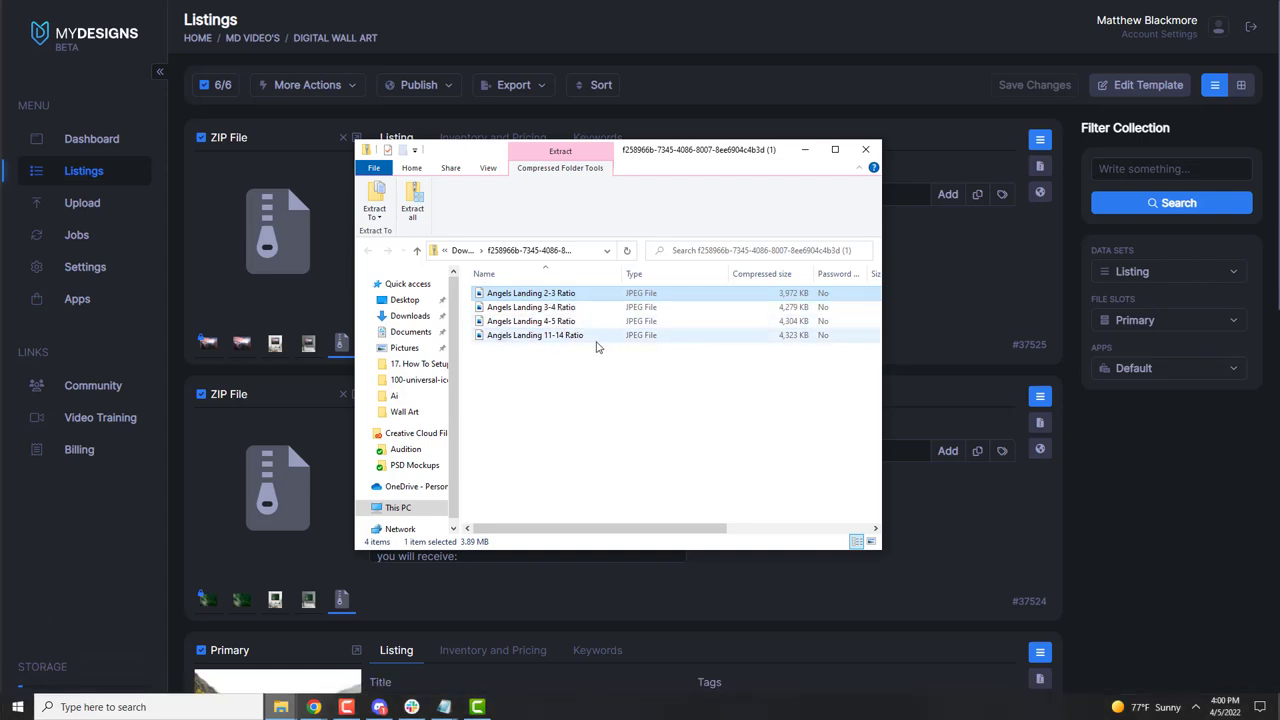
double_click(528, 295)
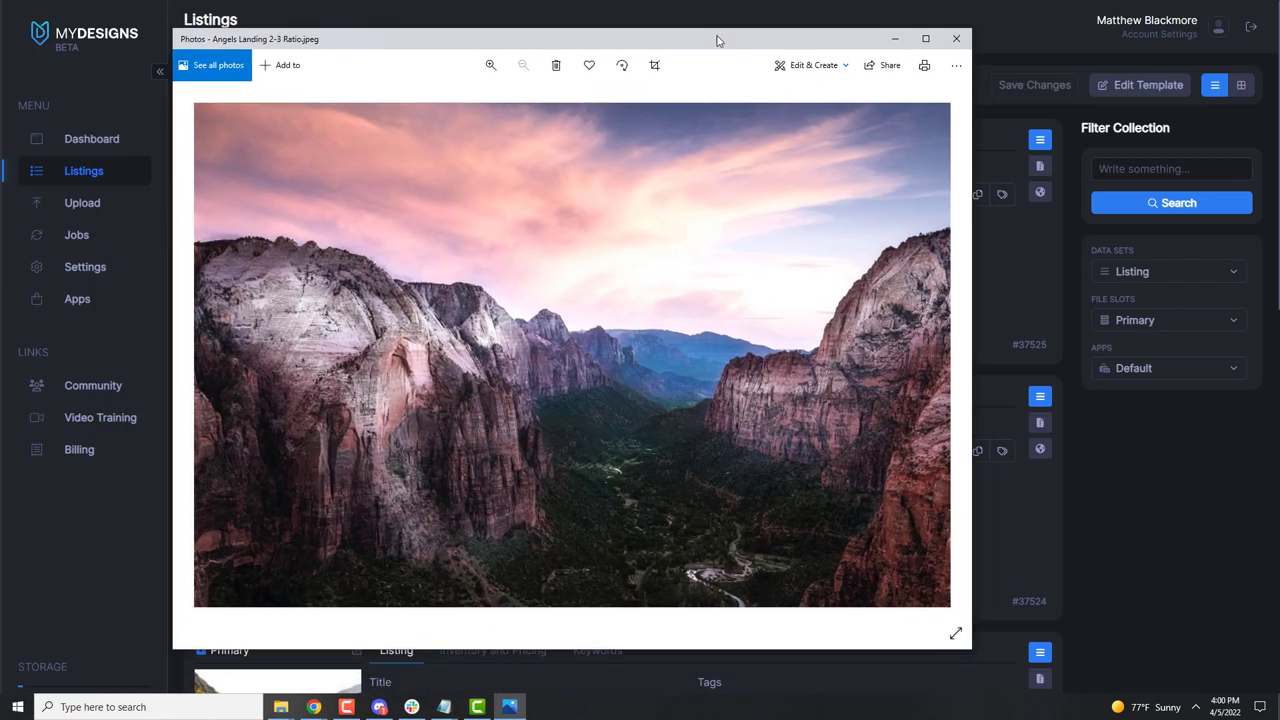
left_click(895, 47)
View the Angels Landing 3-4 Ratio and 11-14 Ratio images from the ZIP.
left_click(531, 307)
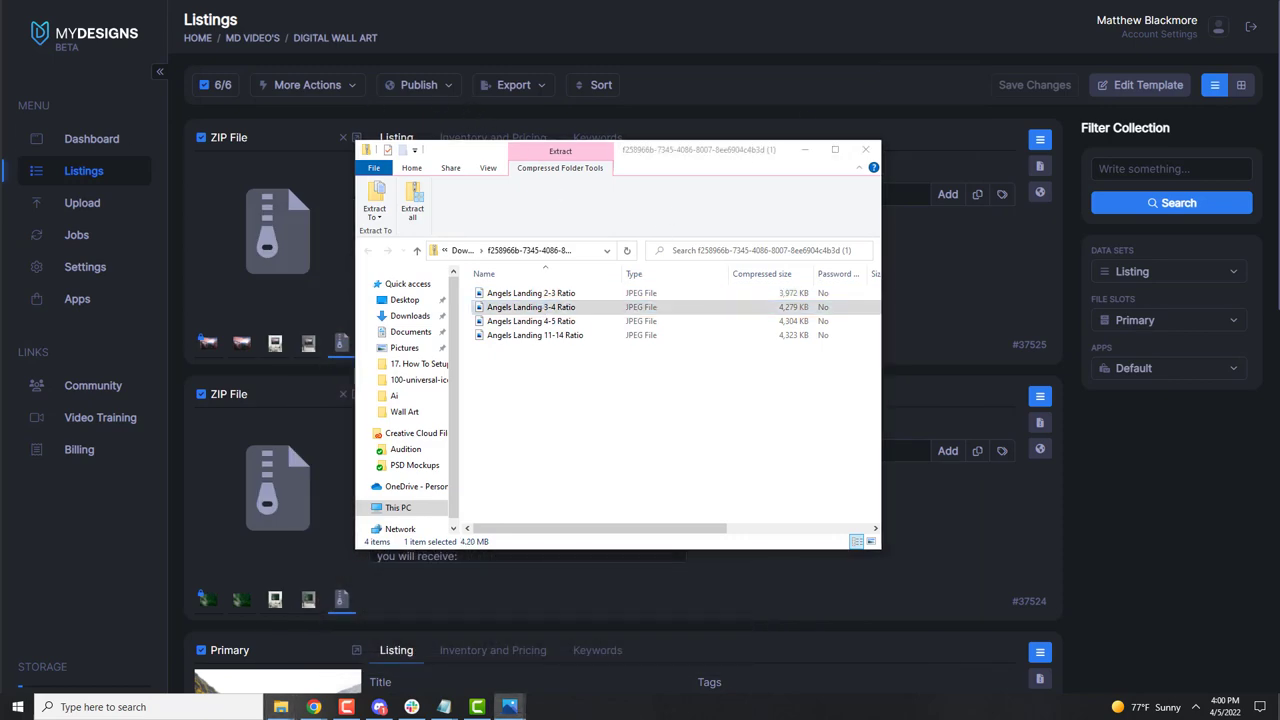
double_click(531, 307)
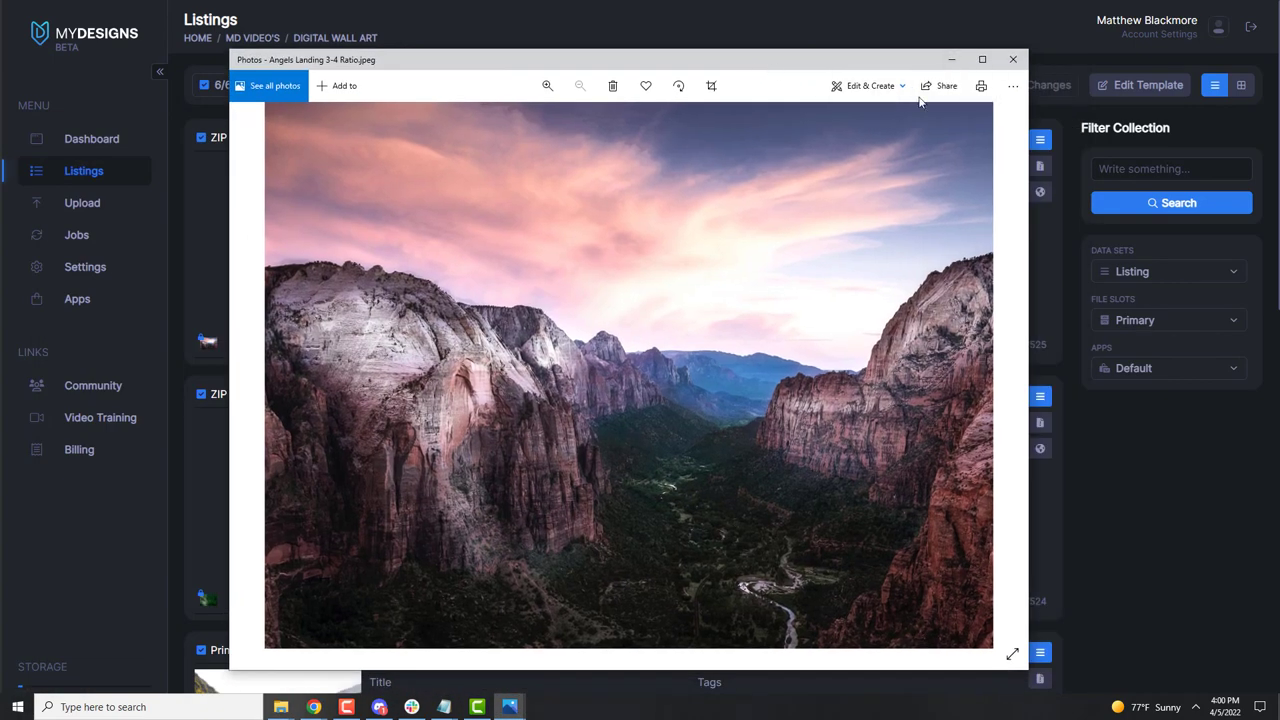
left_click(951, 59)
left_click(541, 337)
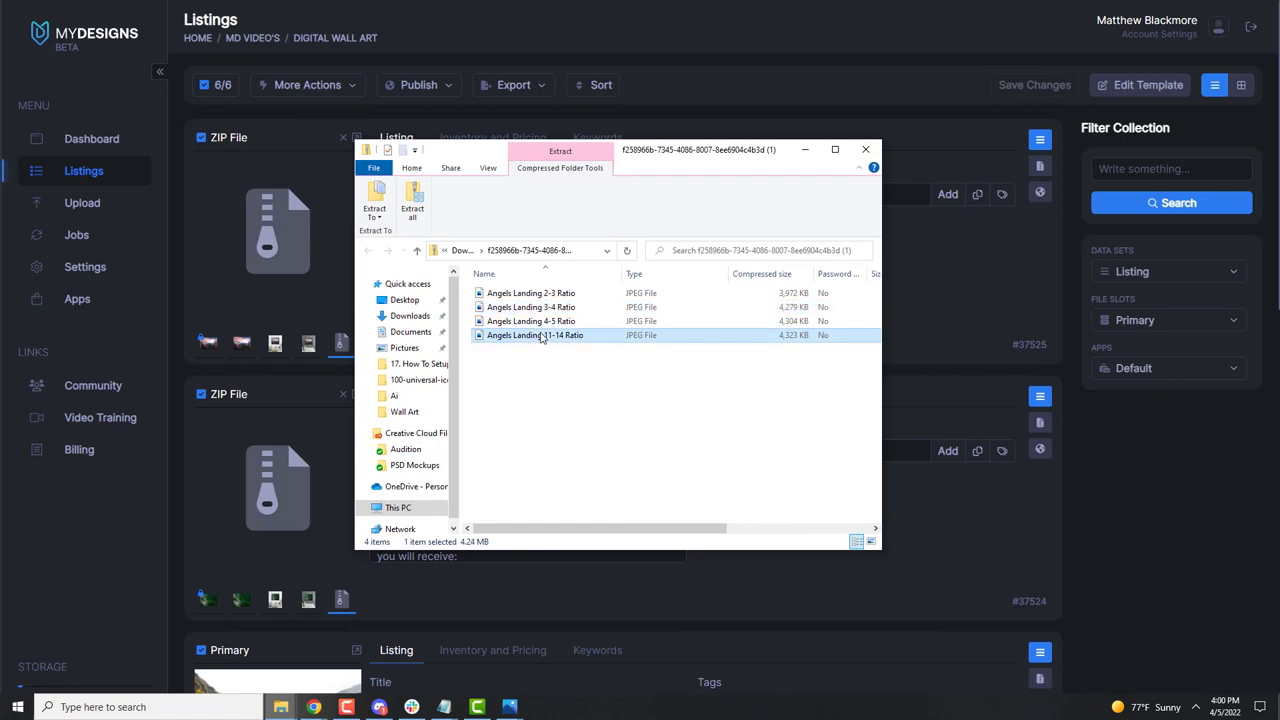
double_click(541, 337)
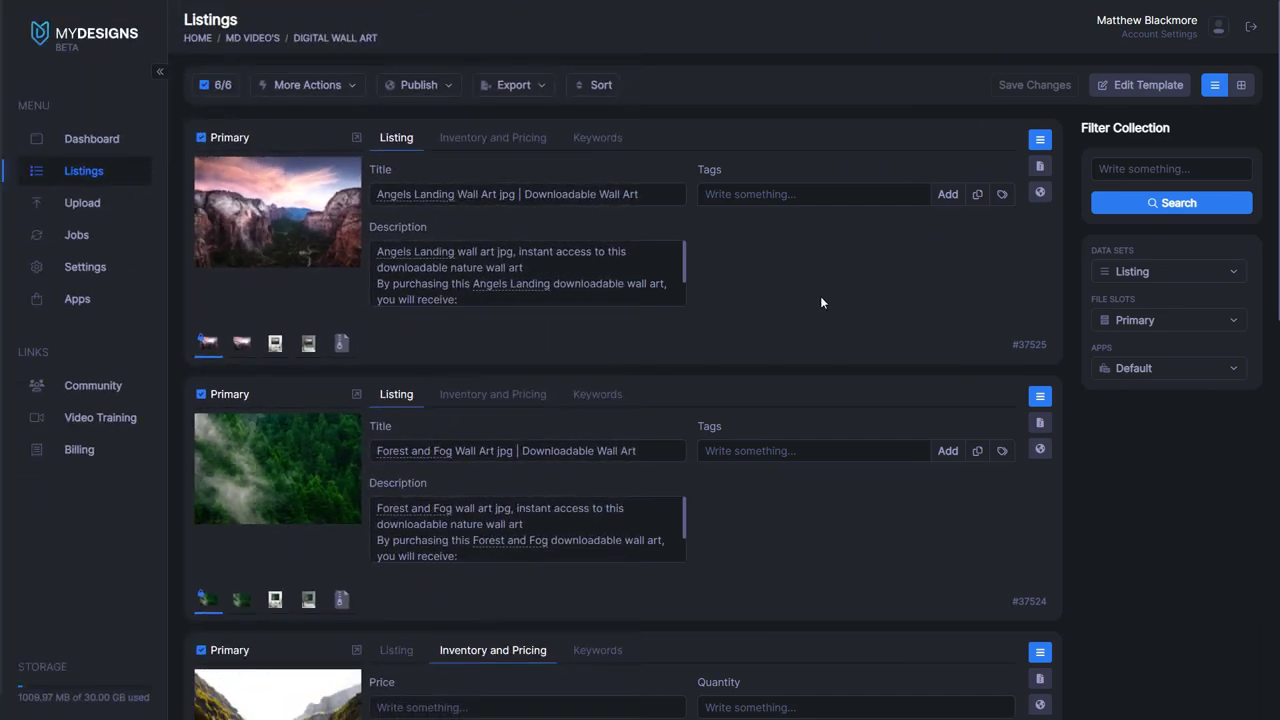
Check the title, tags and description of the first listings and open the publishing options for the six selected listings.
left_click(413, 198)
left_click(790, 194)
left_click(450, 505)
left_click(428, 95)
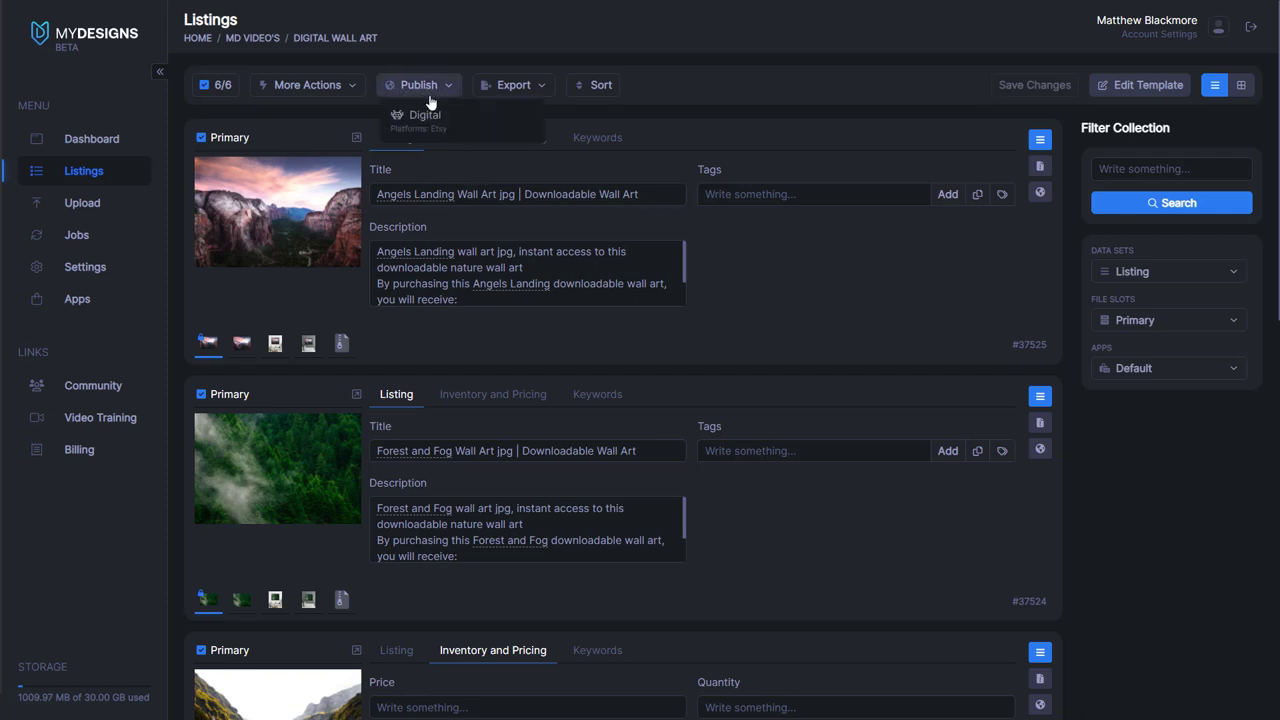